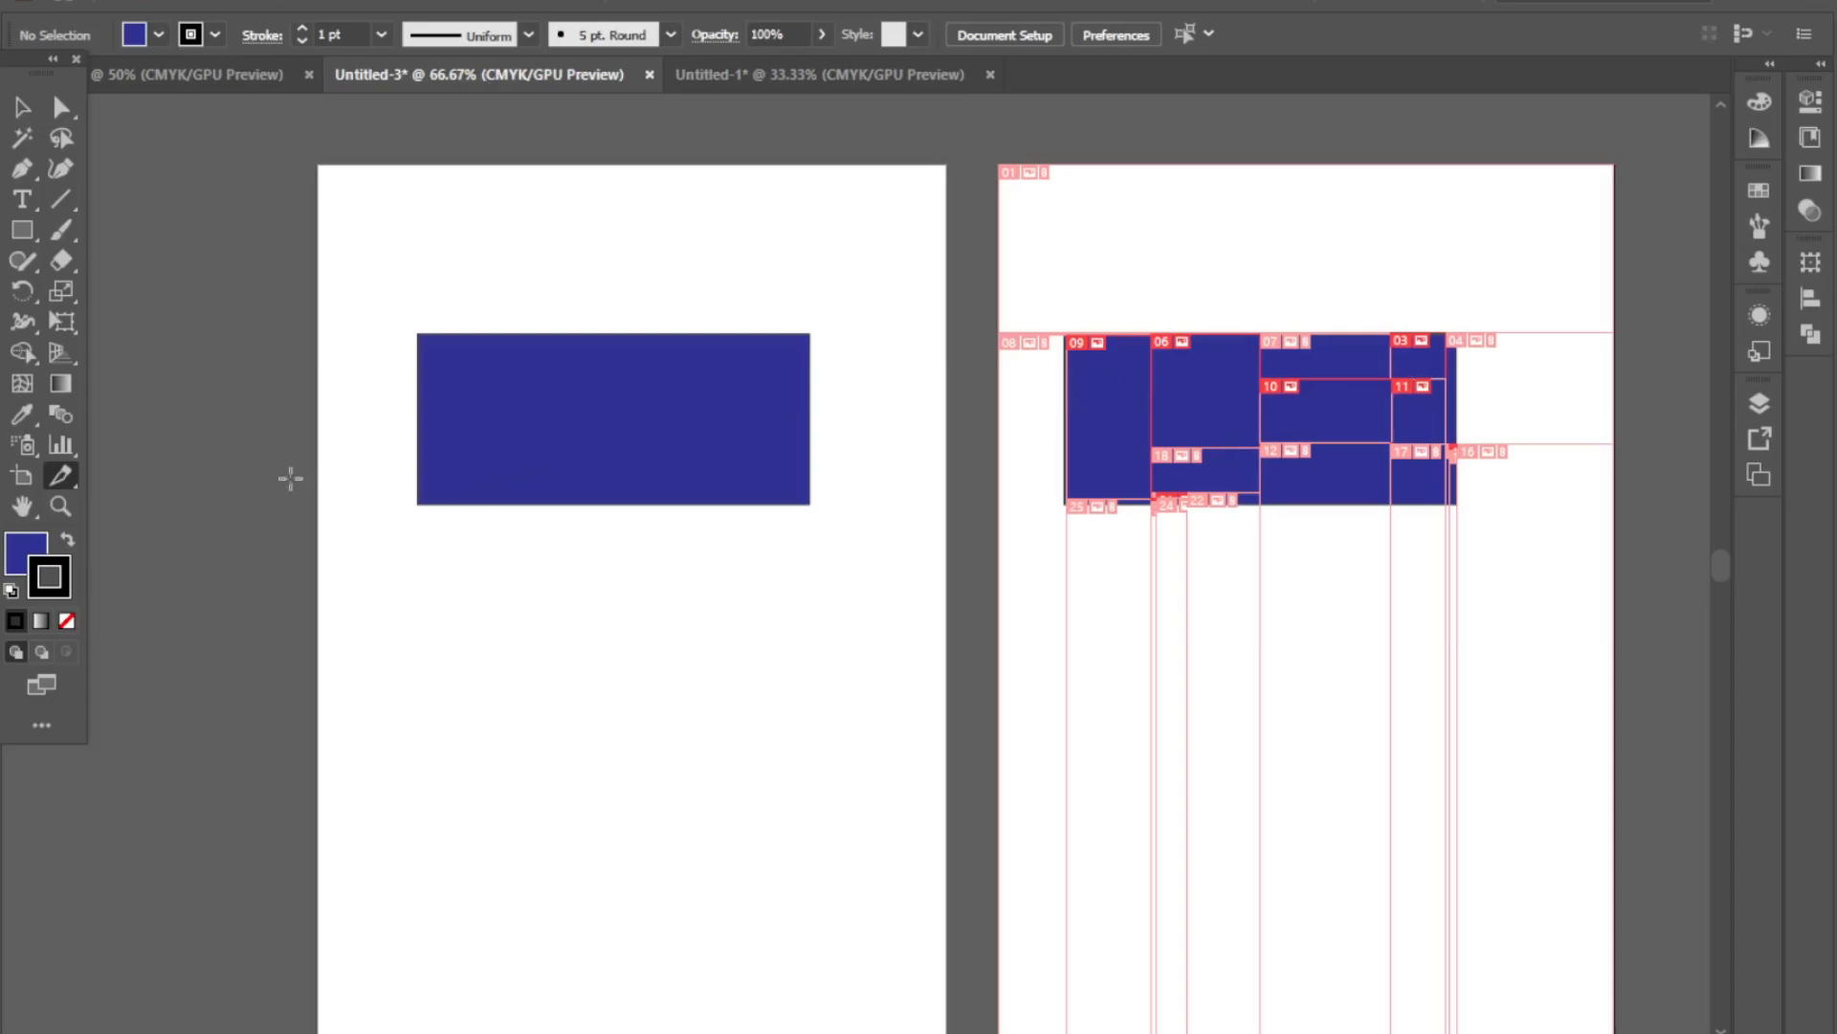
- Select the blue rectangle and move it straight down on the artboard
drag(71, 478, 168, 499)
click(26, 110)
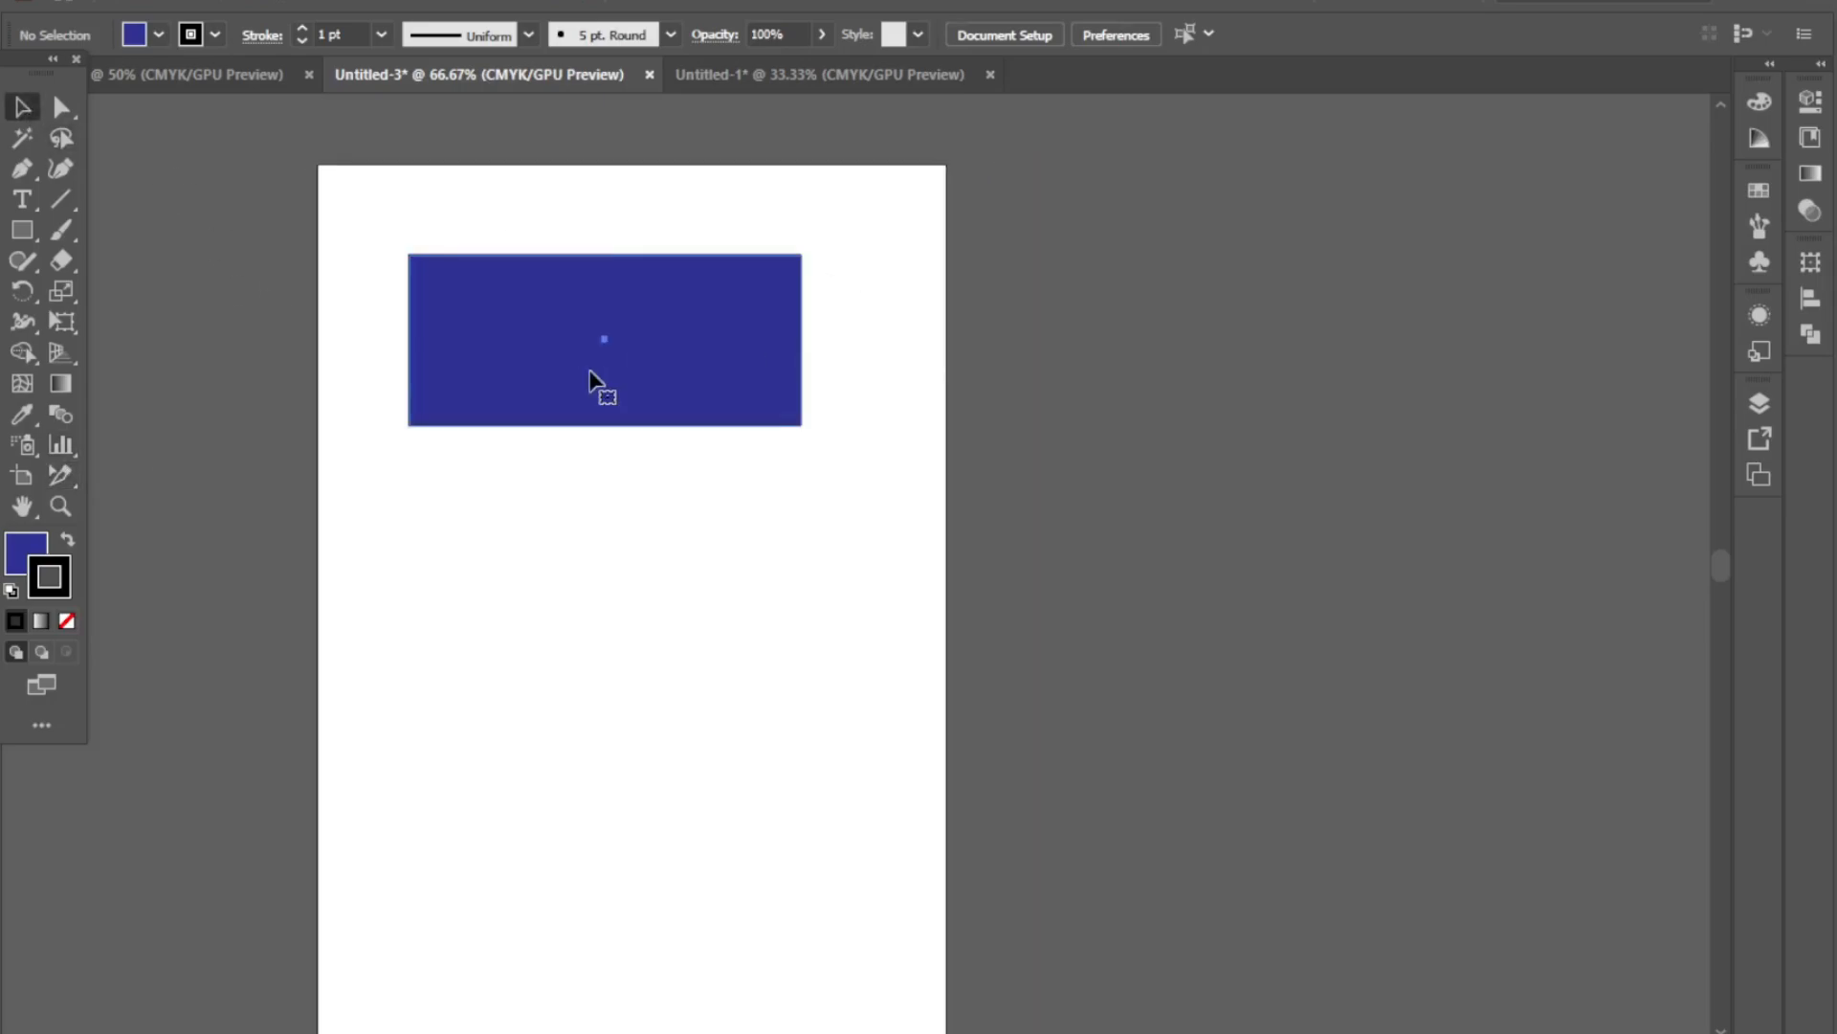
click(592, 379)
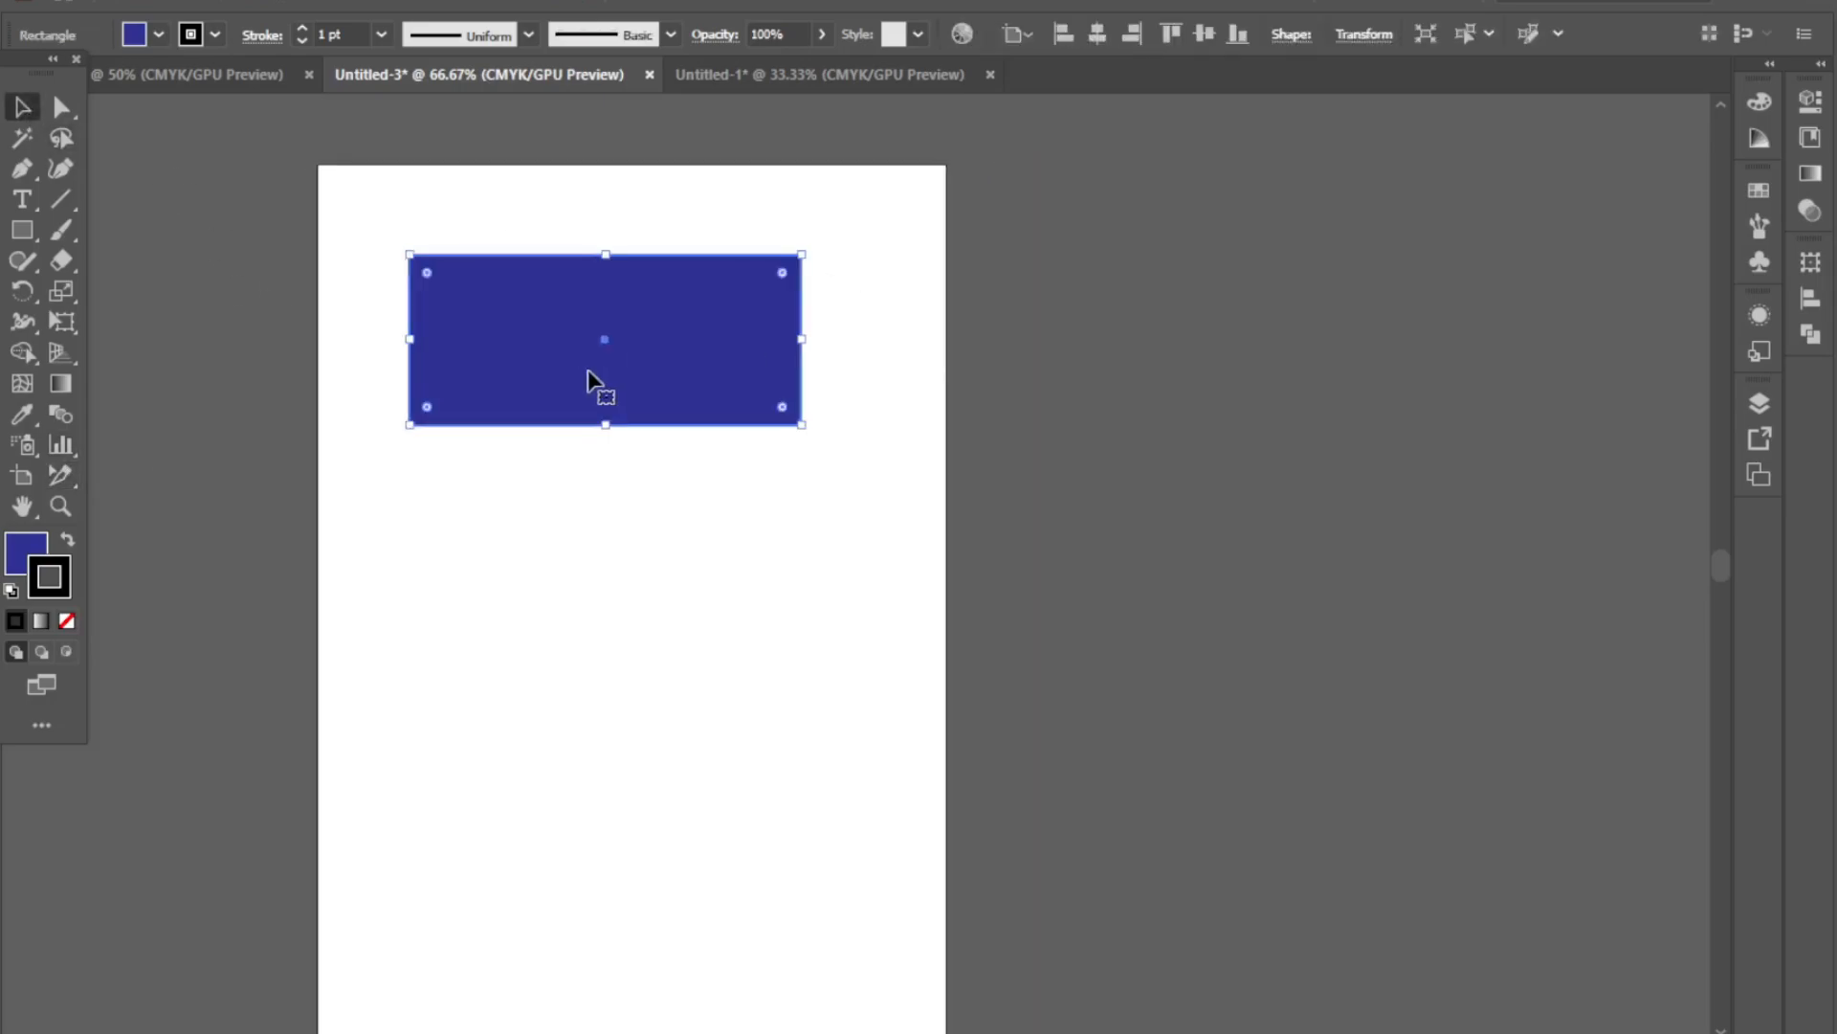
drag(588, 371, 590, 499)
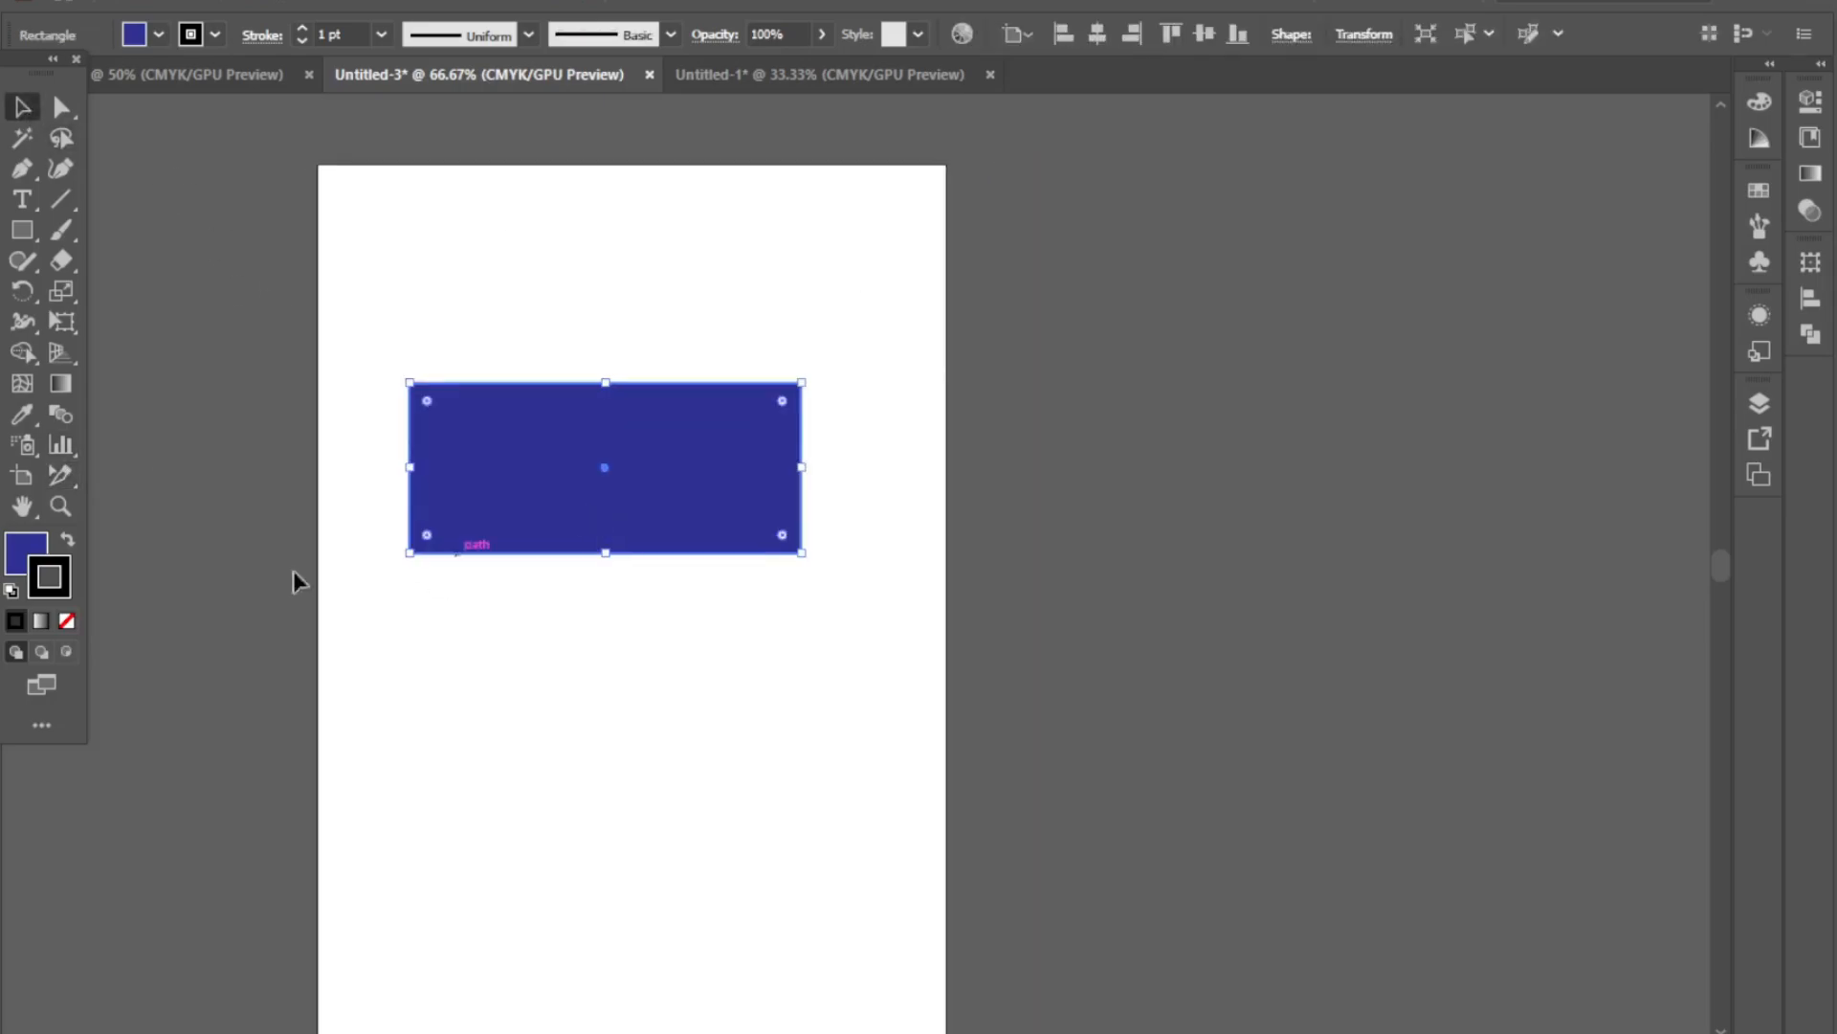
- Use the Slice tool to draw five adjacent slices of varying widths across the blue rectangle
click(71, 486)
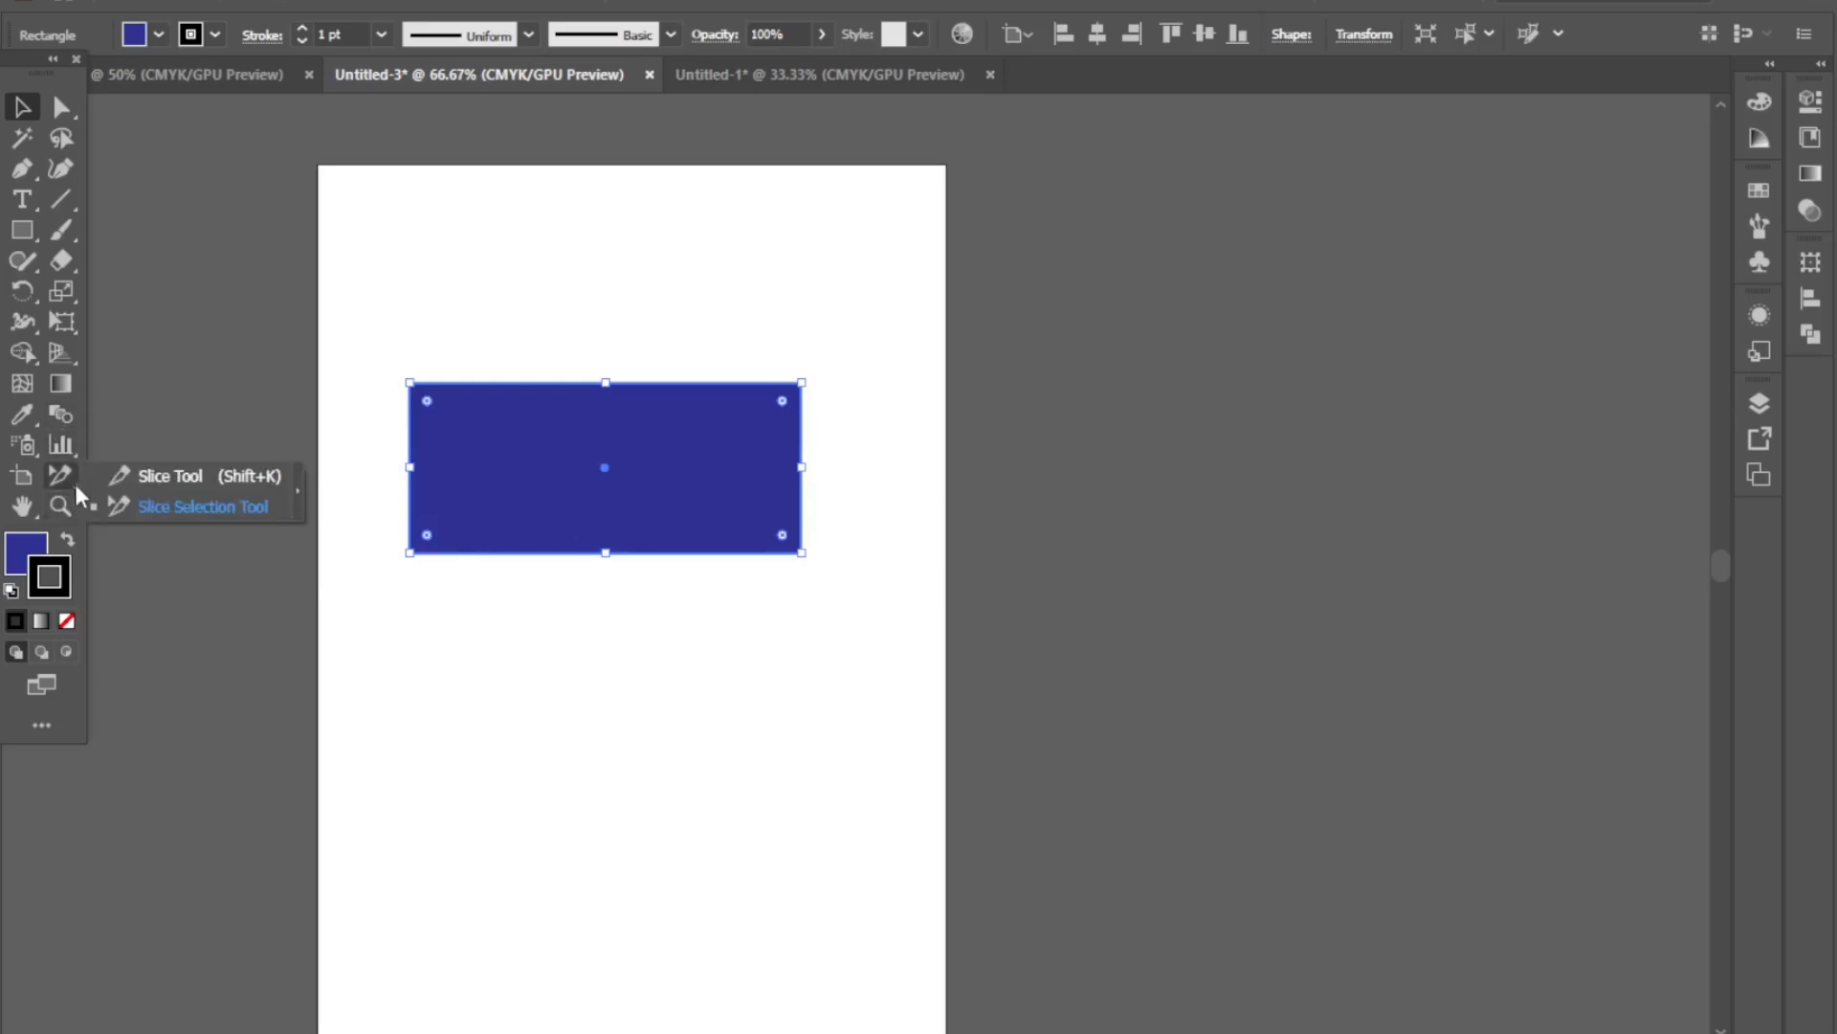
click(192, 476)
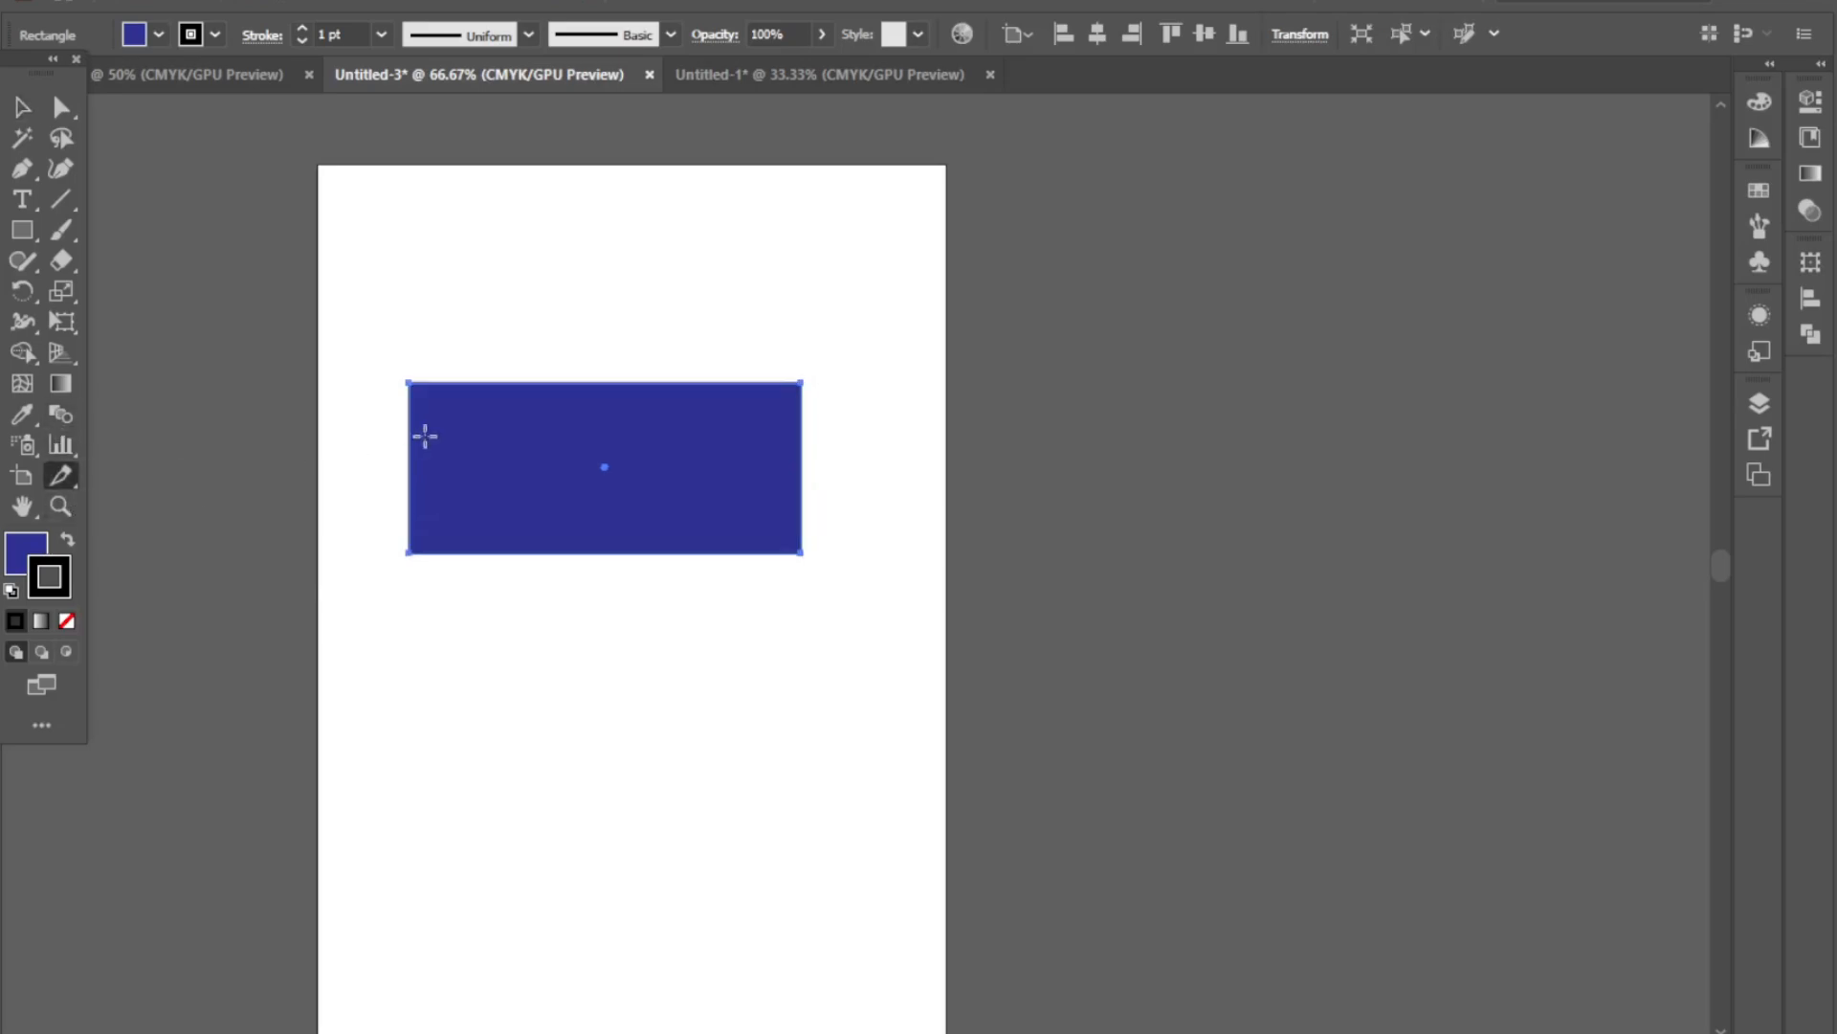
drag(409, 383, 491, 551)
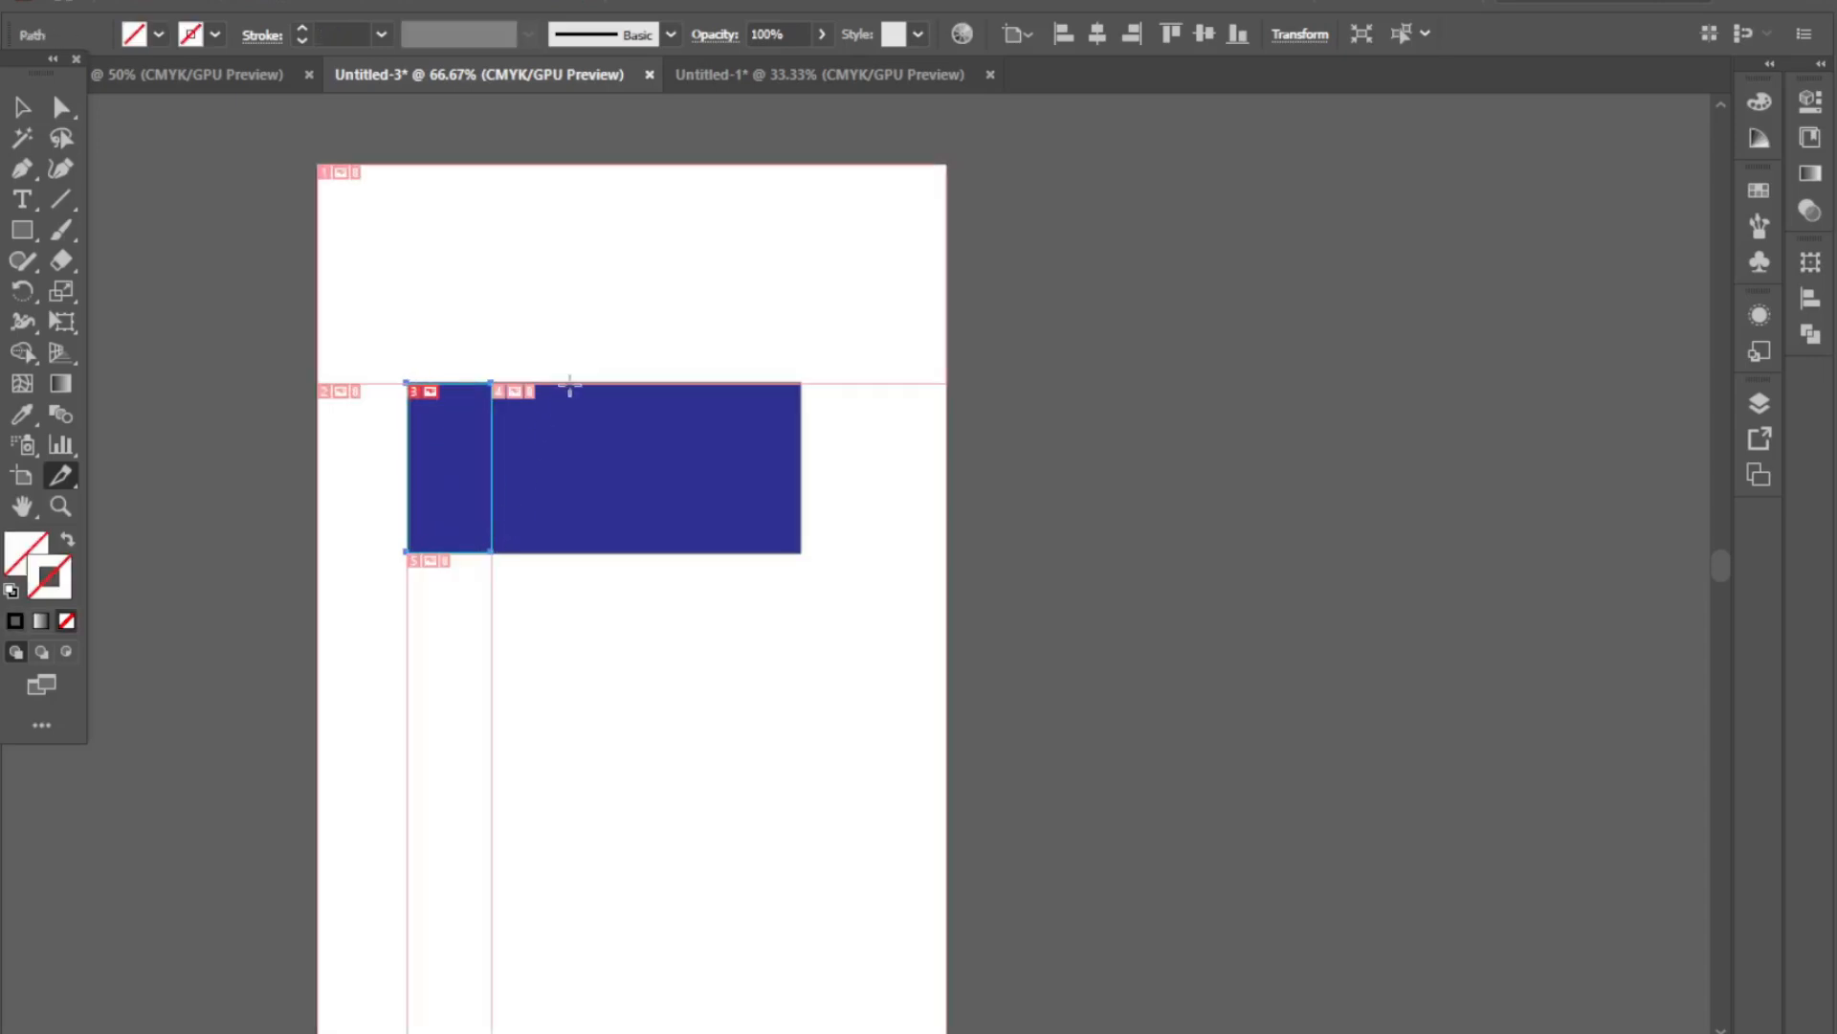
mouse_move(569, 384)
mouse_down()
mouse_move(583, 533)
mouse_move(653, 551)
mouse_up()
drag(492, 384, 523, 391)
drag(529, 386, 566, 495)
drag(658, 384, 799, 552)
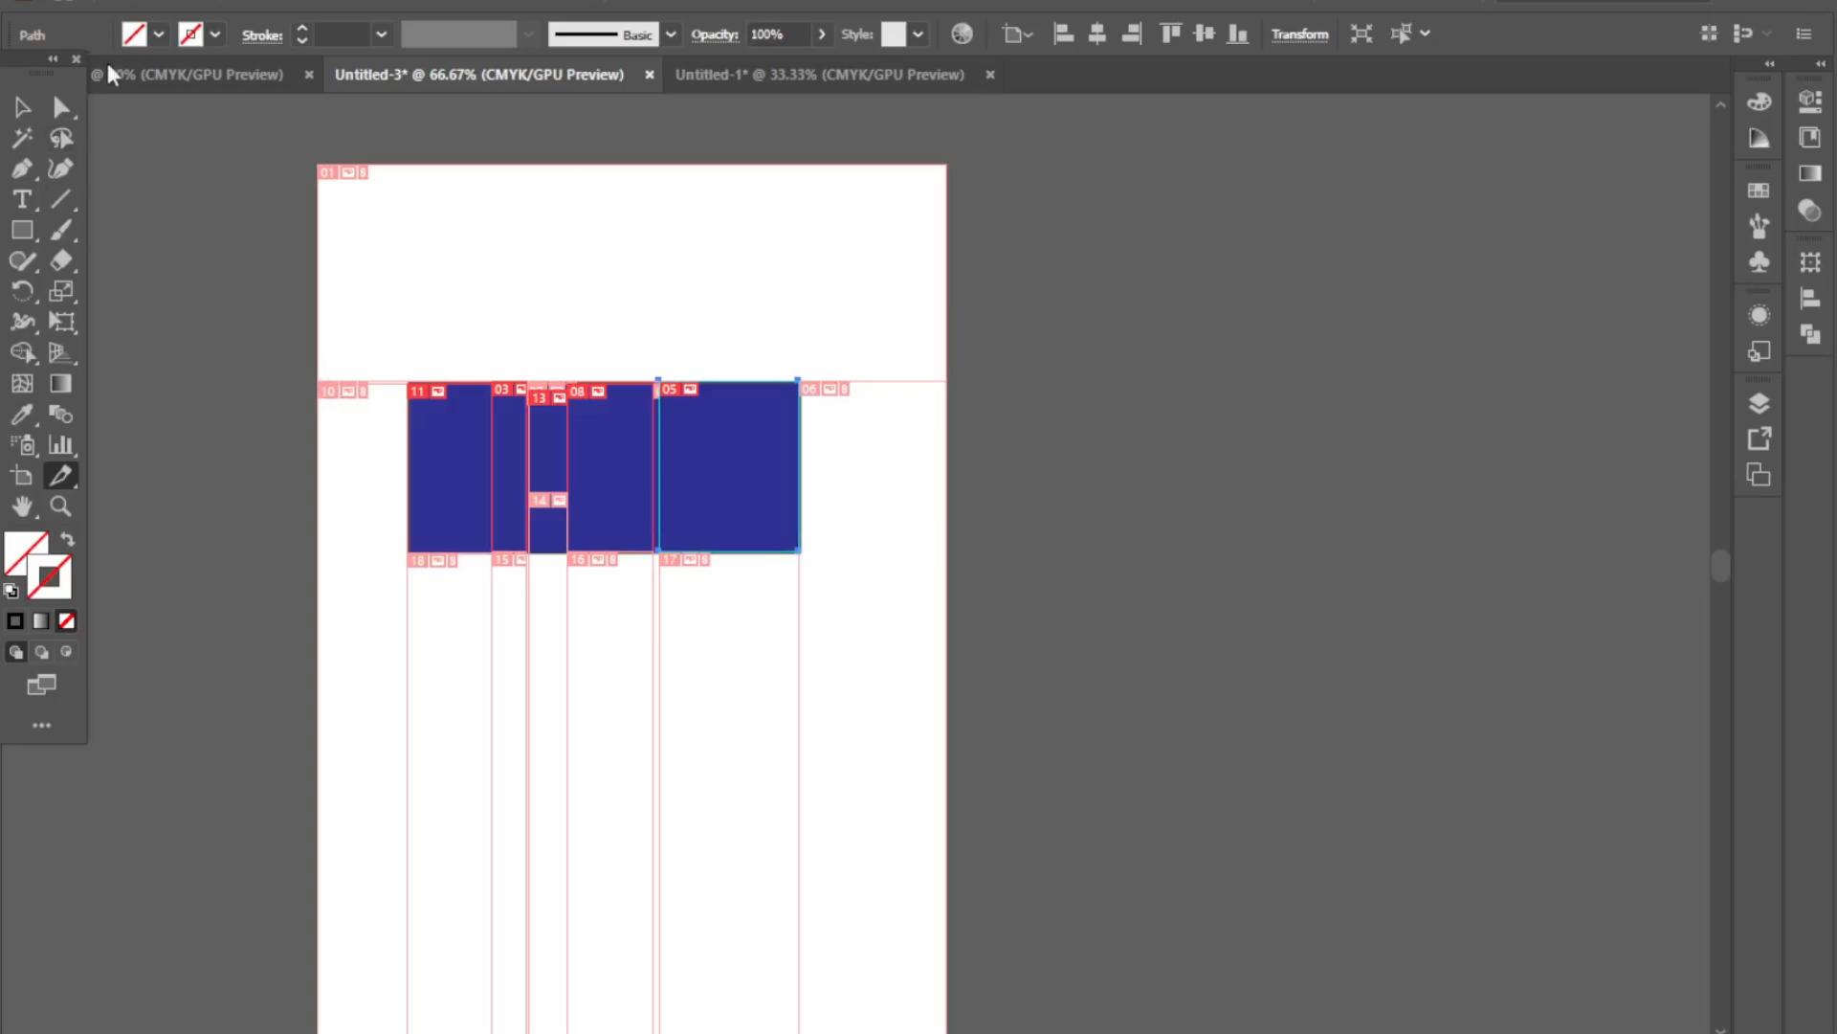
- Open Save for Web (Legacy) and add slices 11, 03, 13 and 08 to the selection alongside slice 05
click(131, 1)
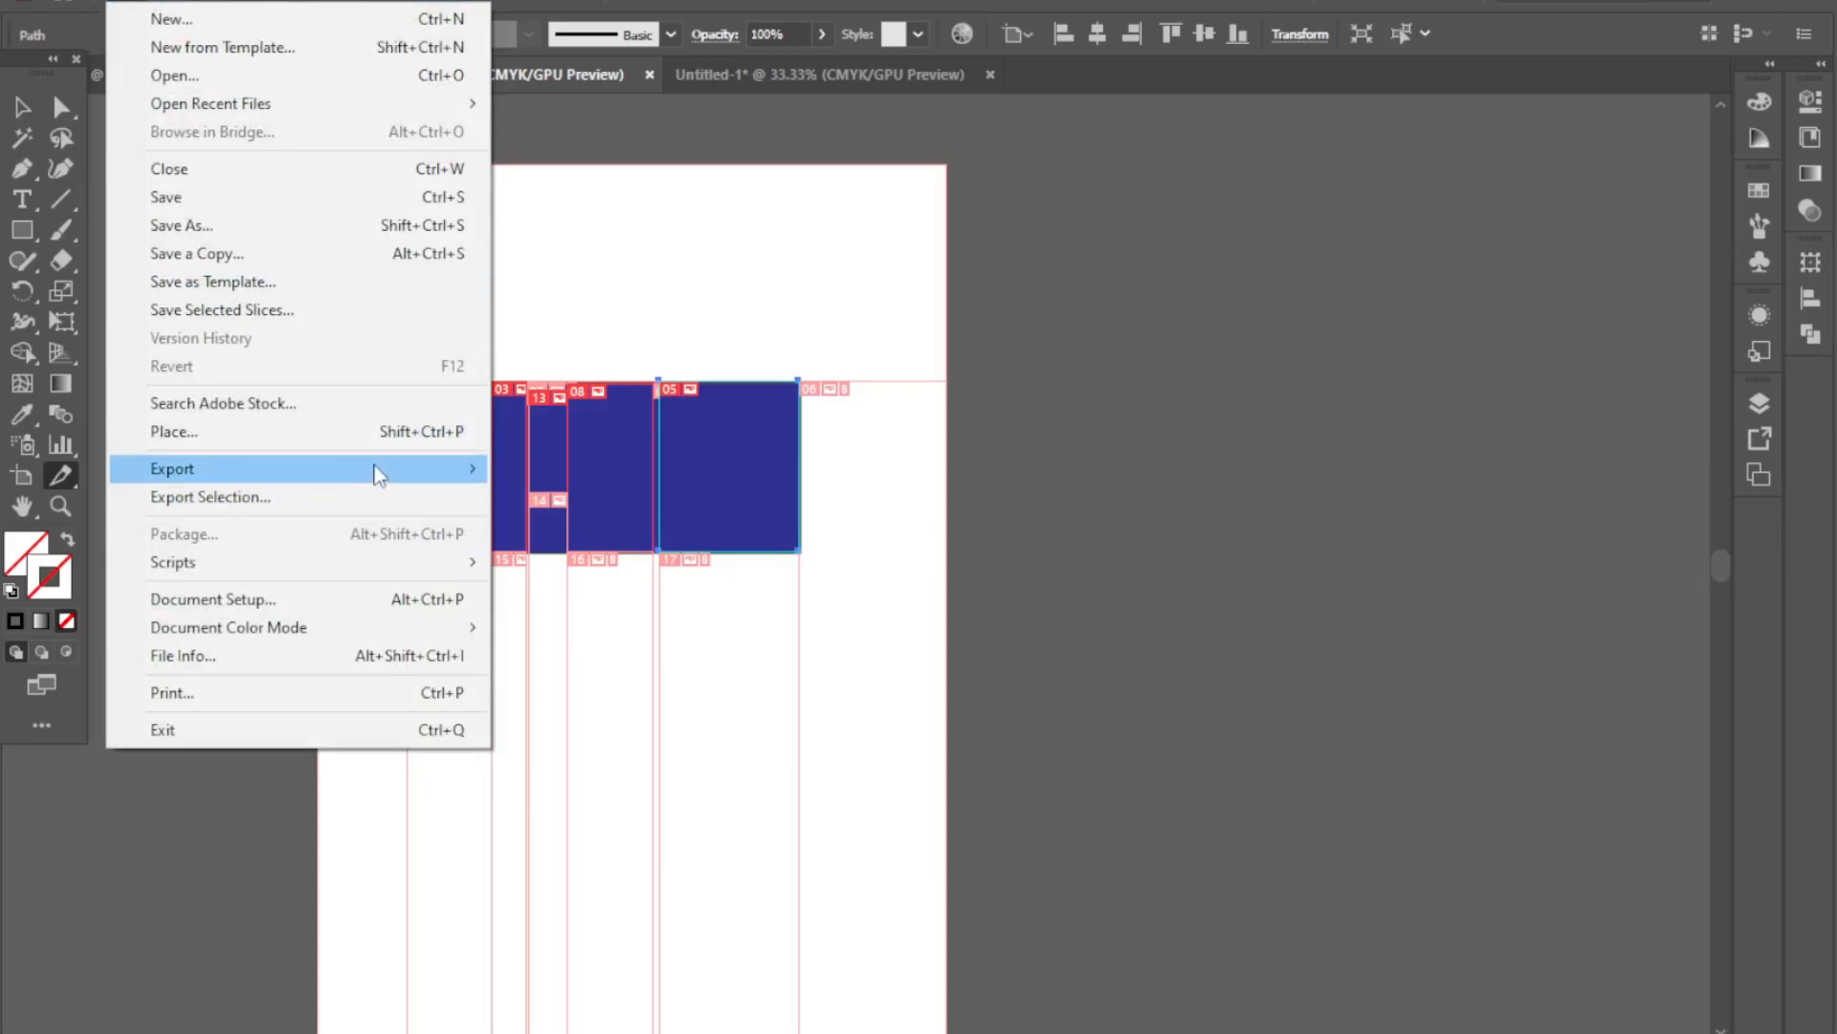
mouse_move(477, 478)
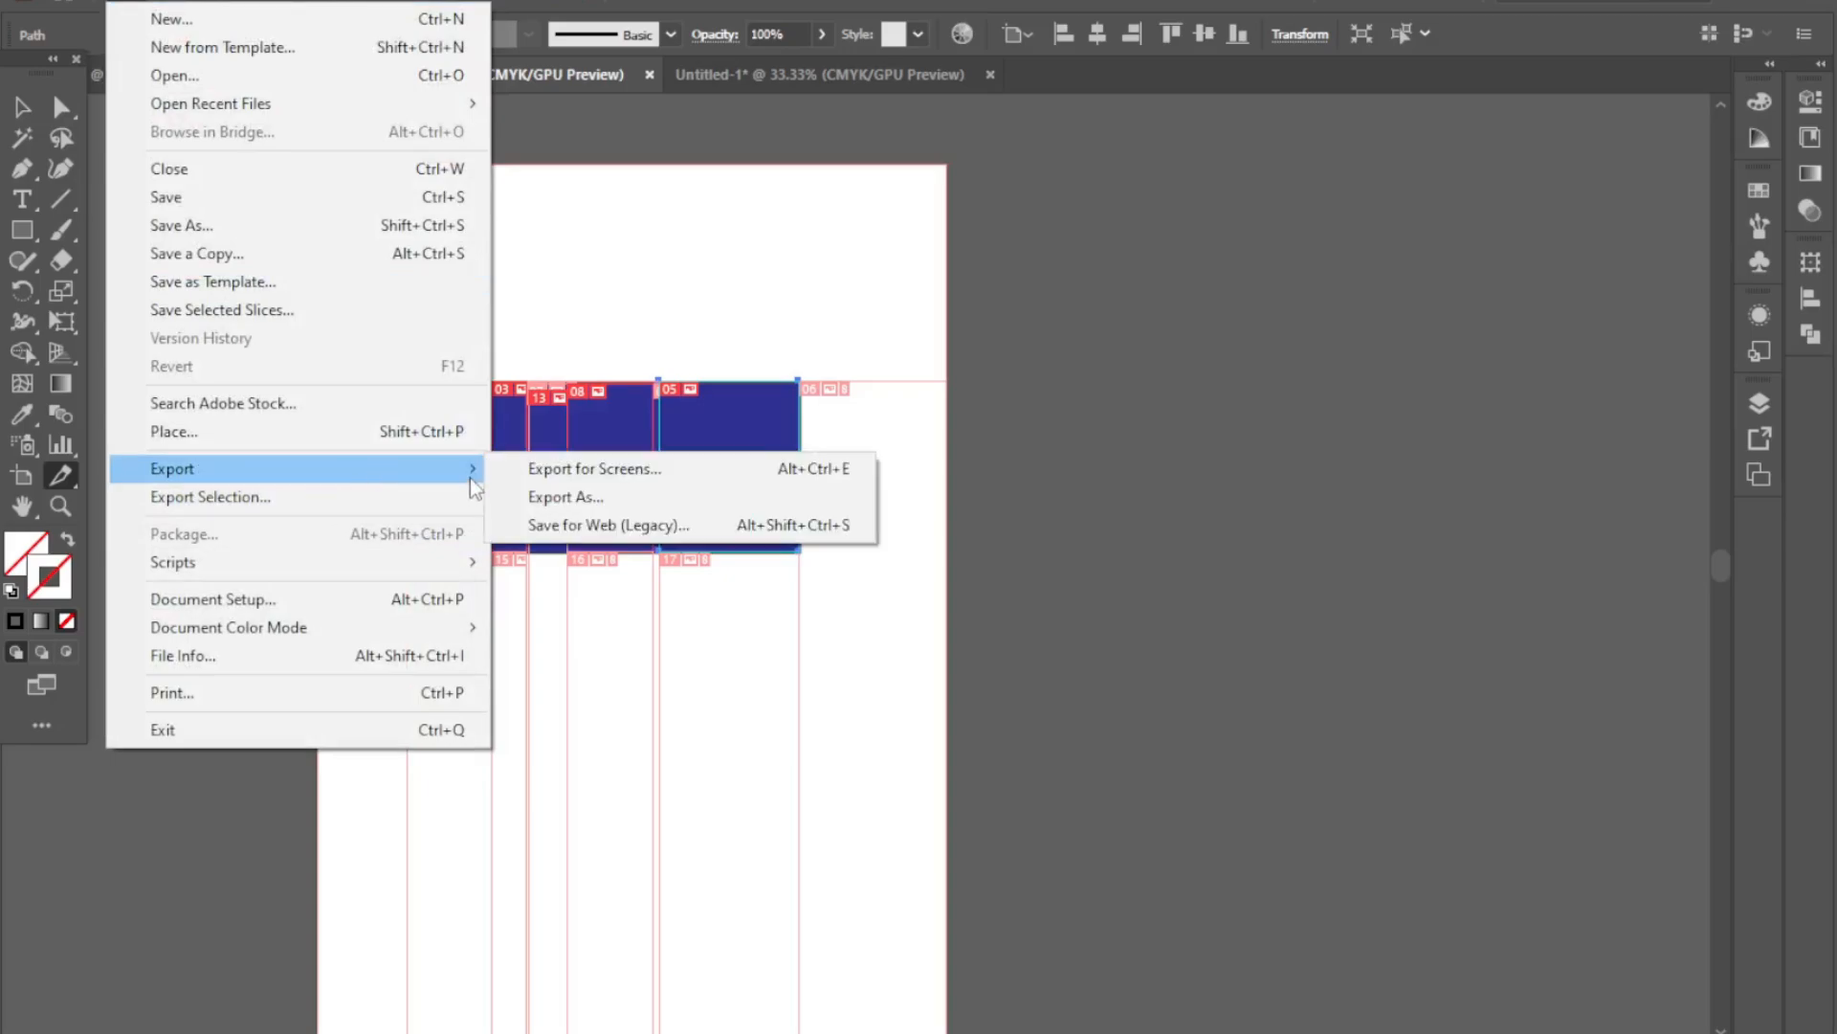
click(621, 538)
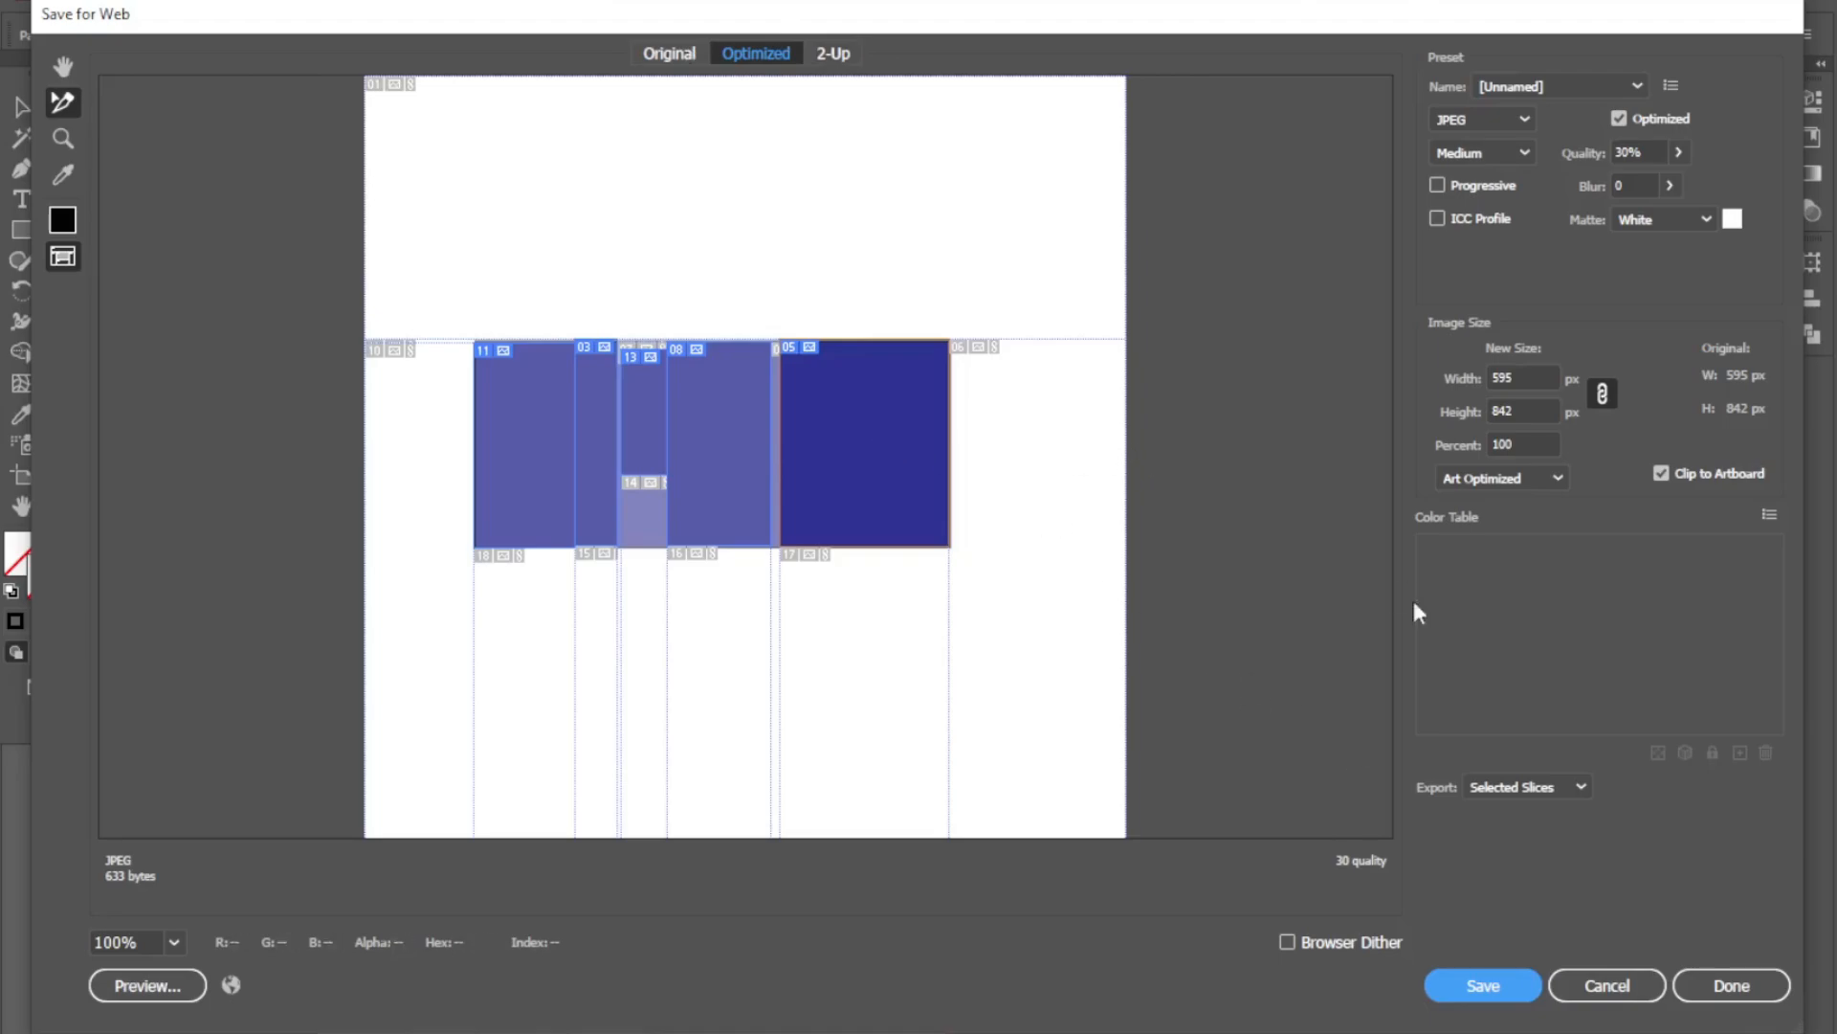
shift+click(522, 445)
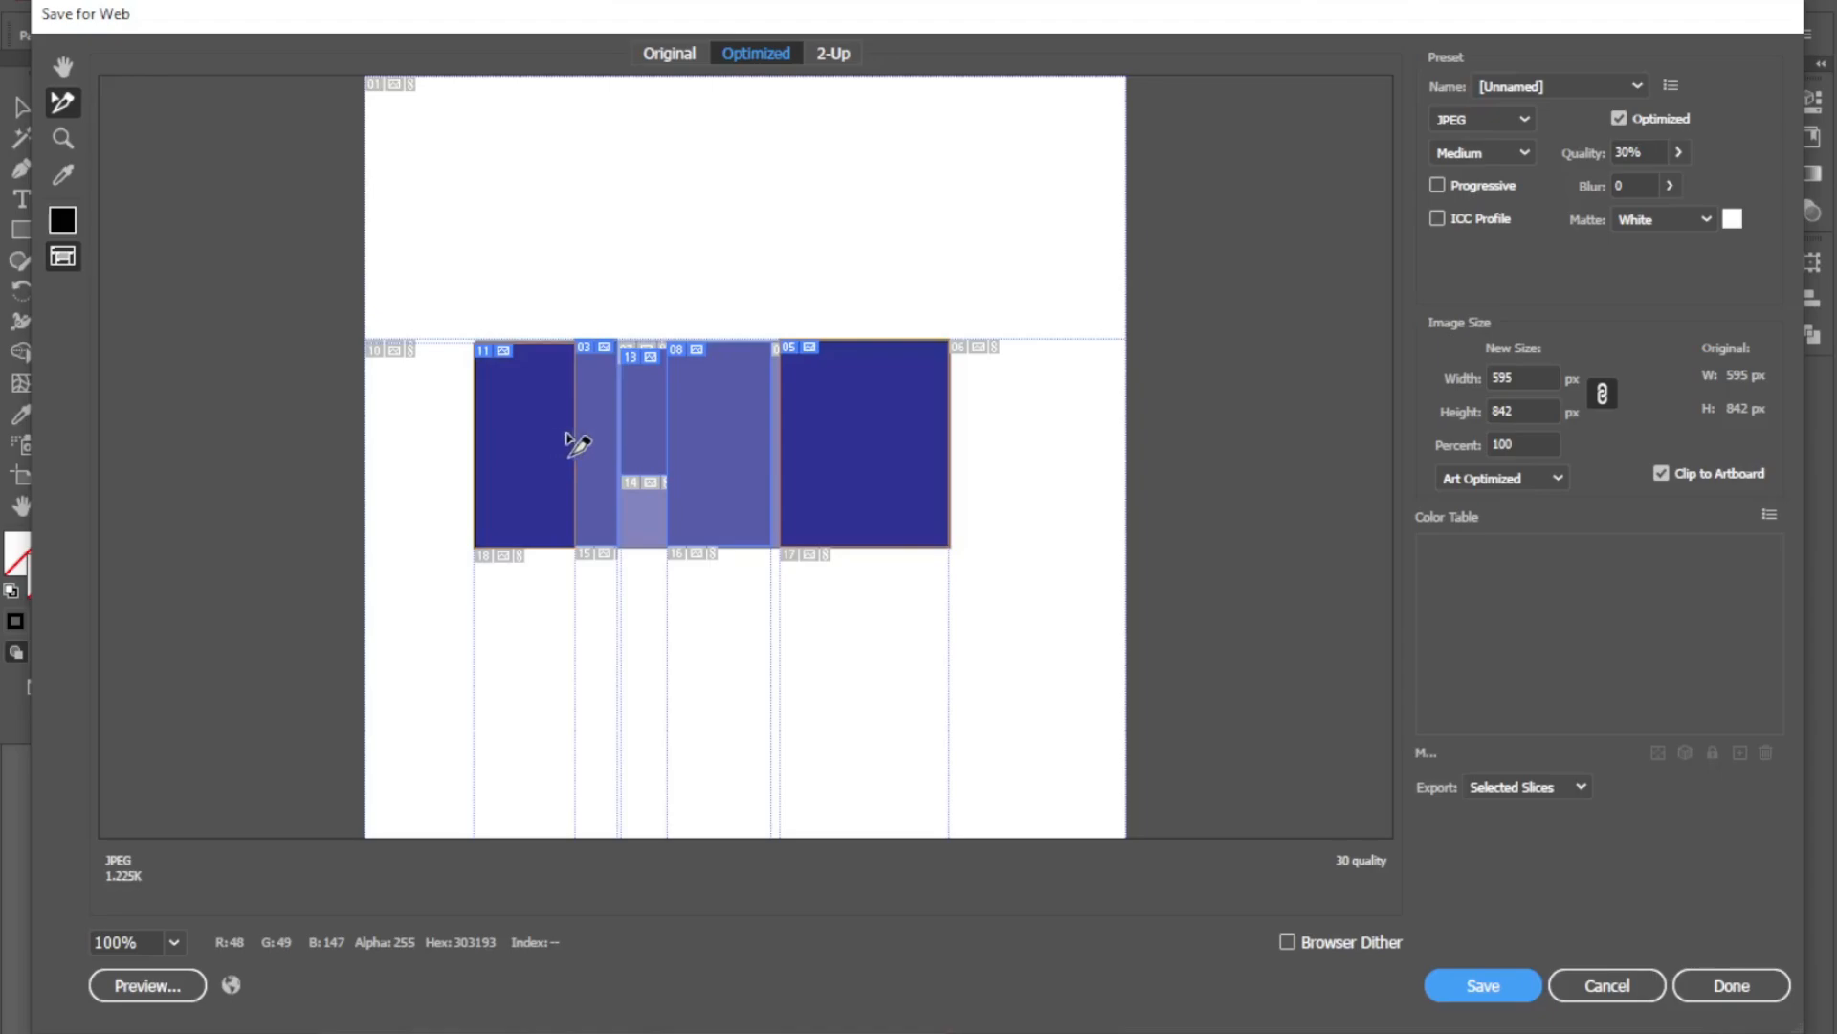
shift+click(598, 445)
shift+double_click(641, 445)
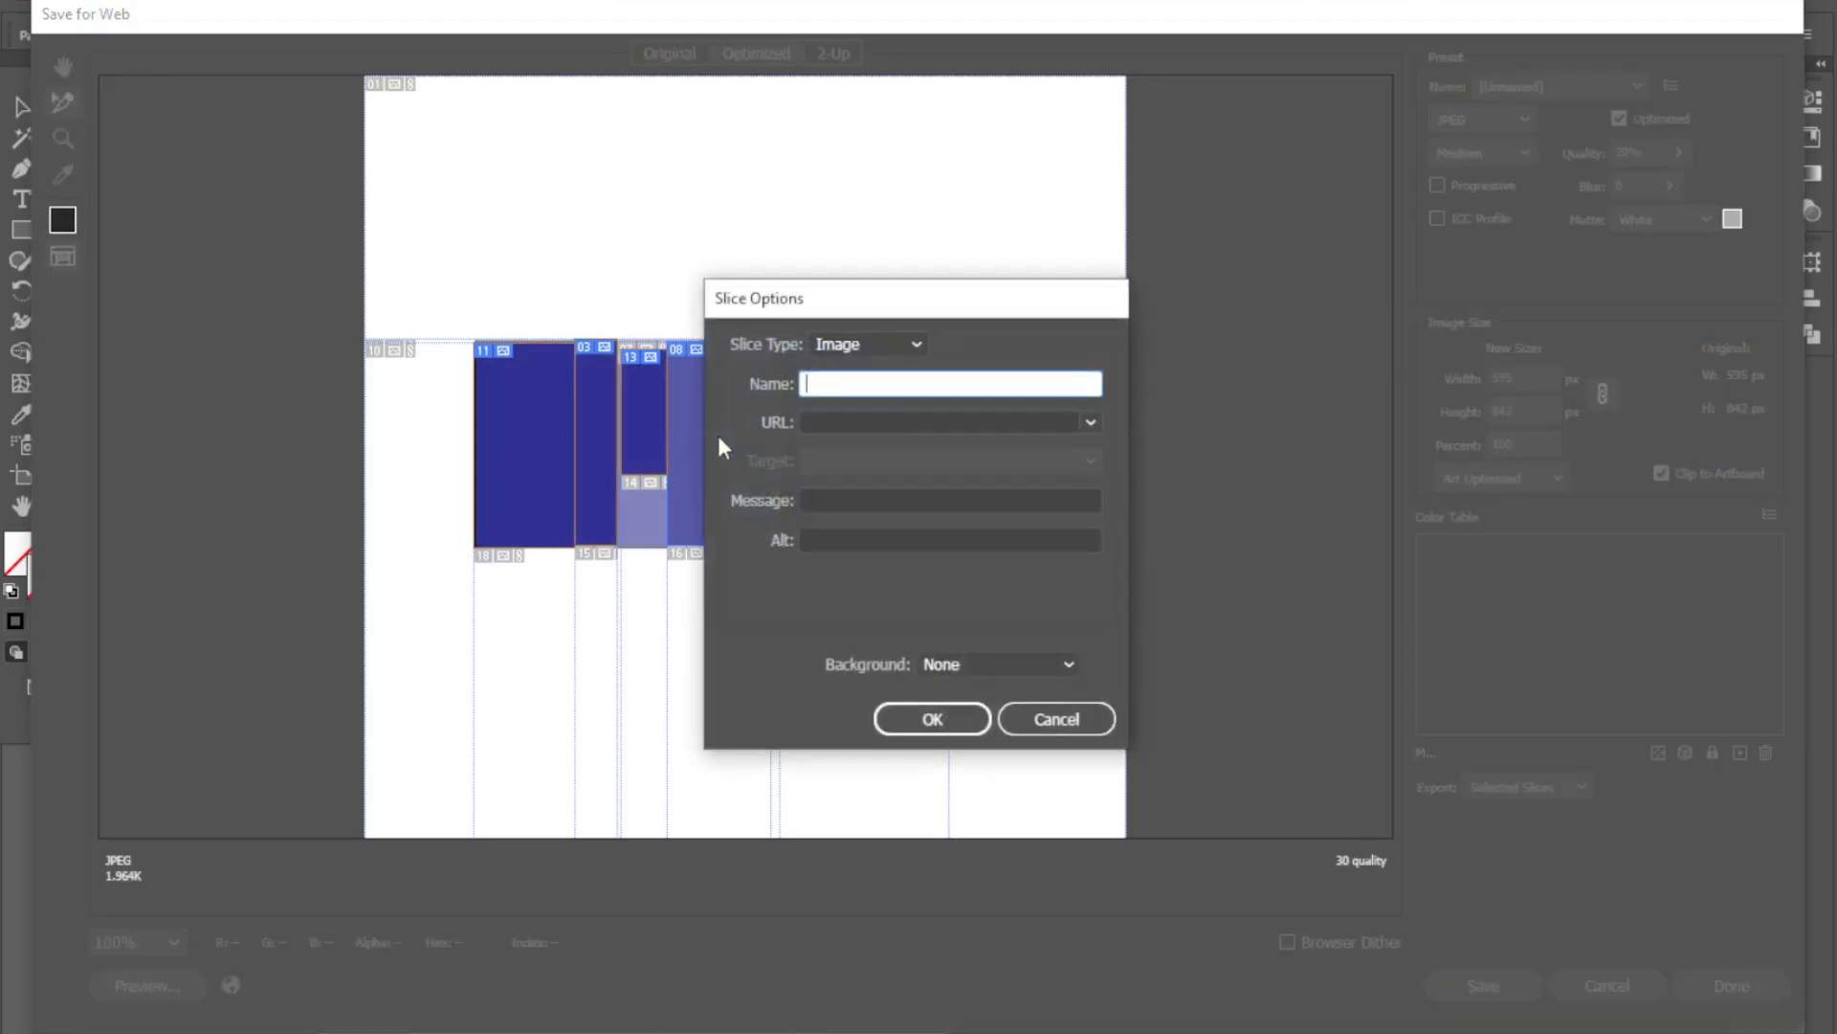
click(1055, 719)
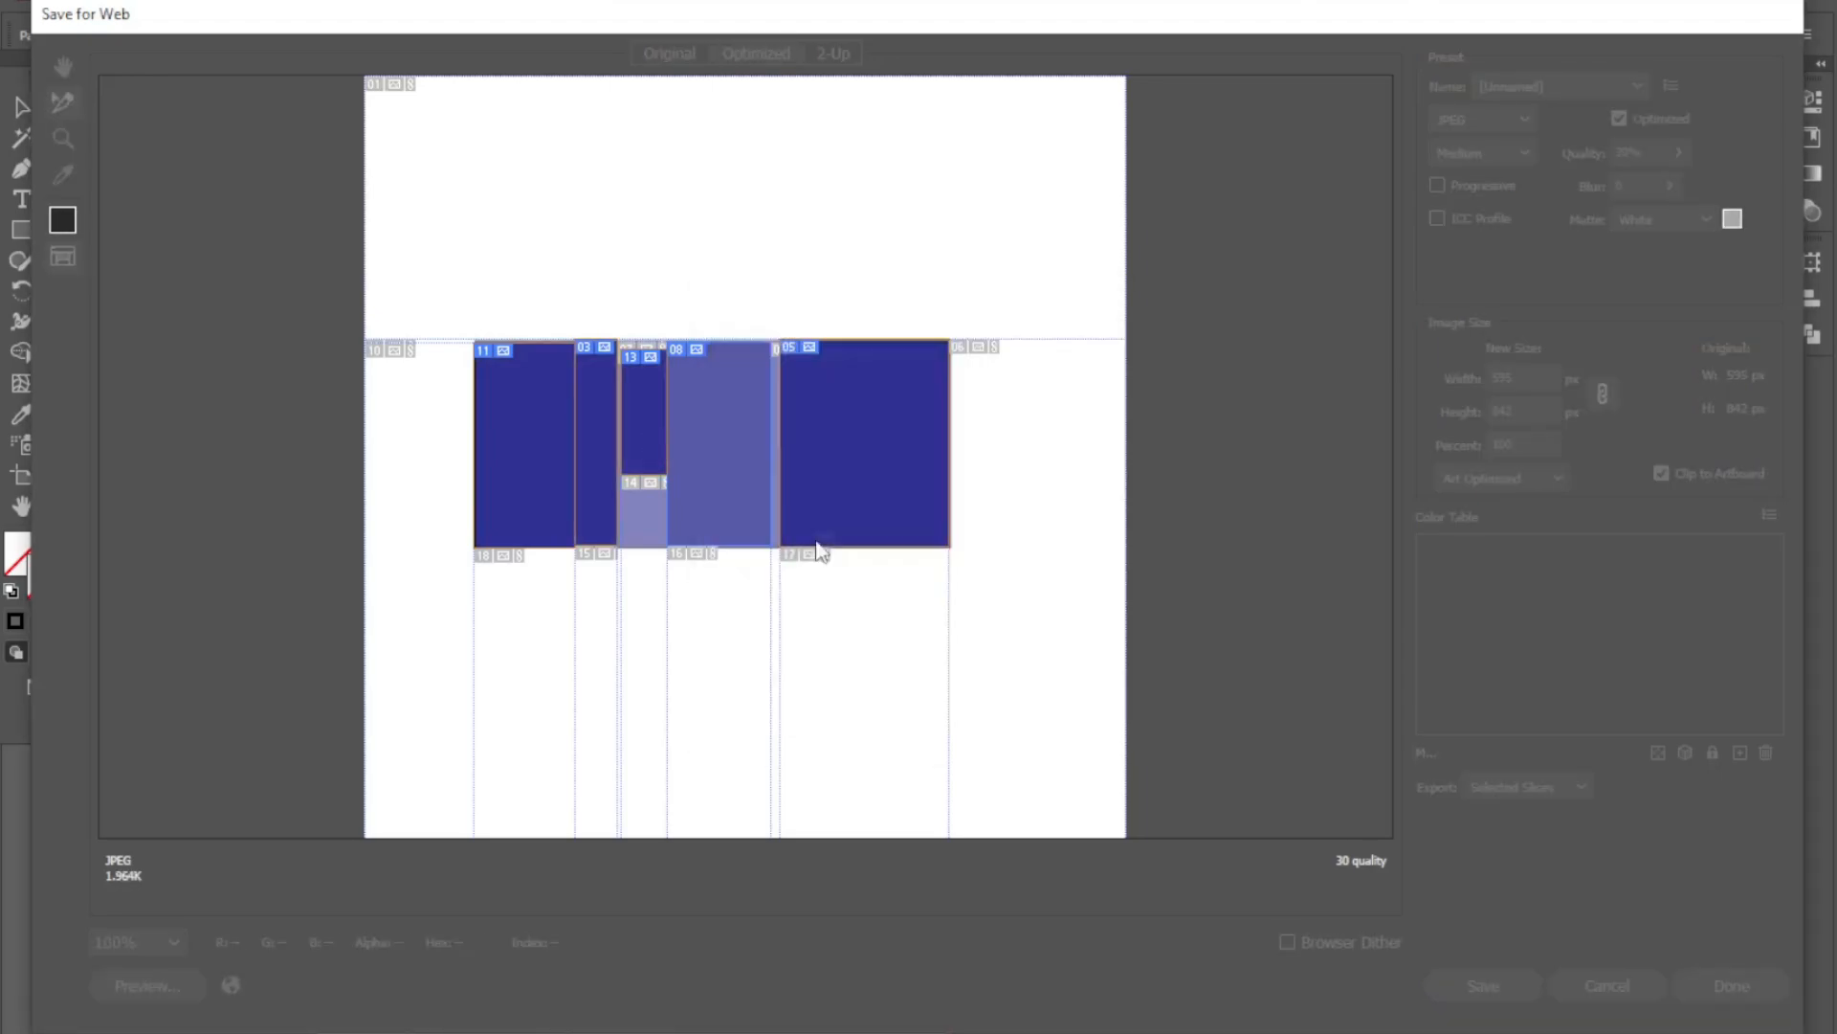
shift+click(734, 460)
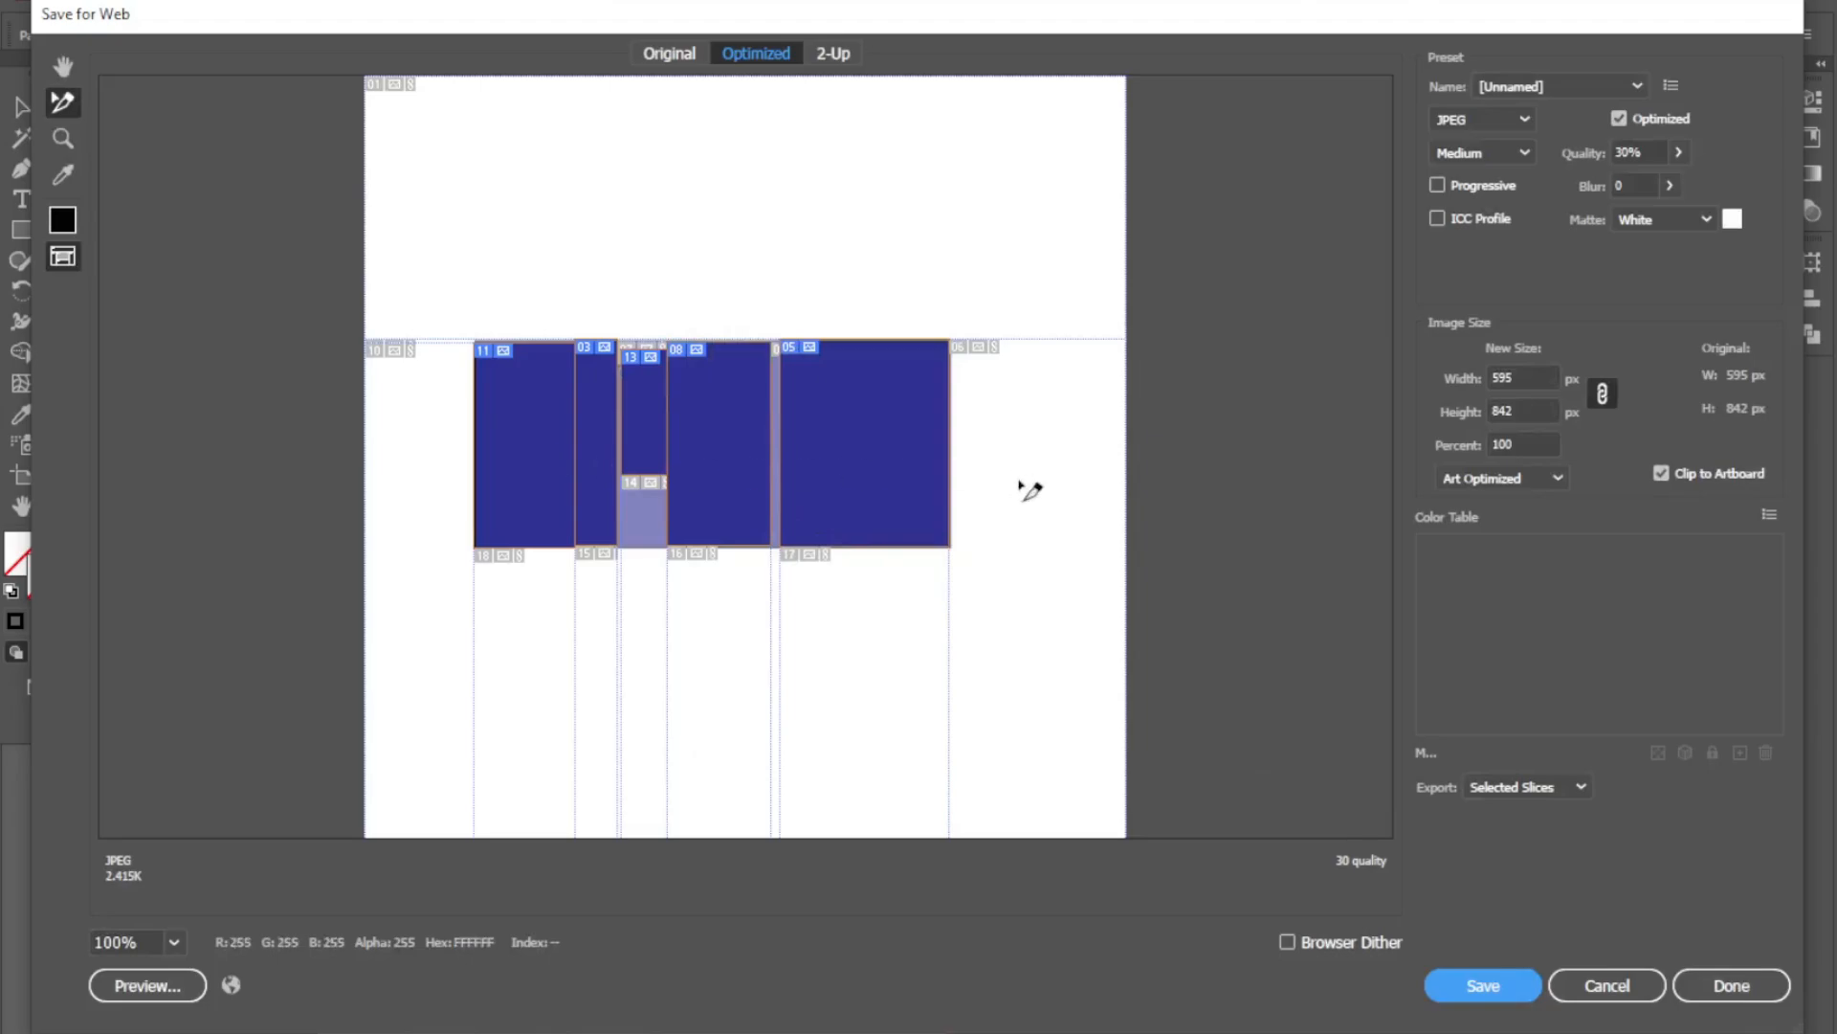
- Export only the selected slices as images to the Desktop under the name Untitled-3
click(1581, 788)
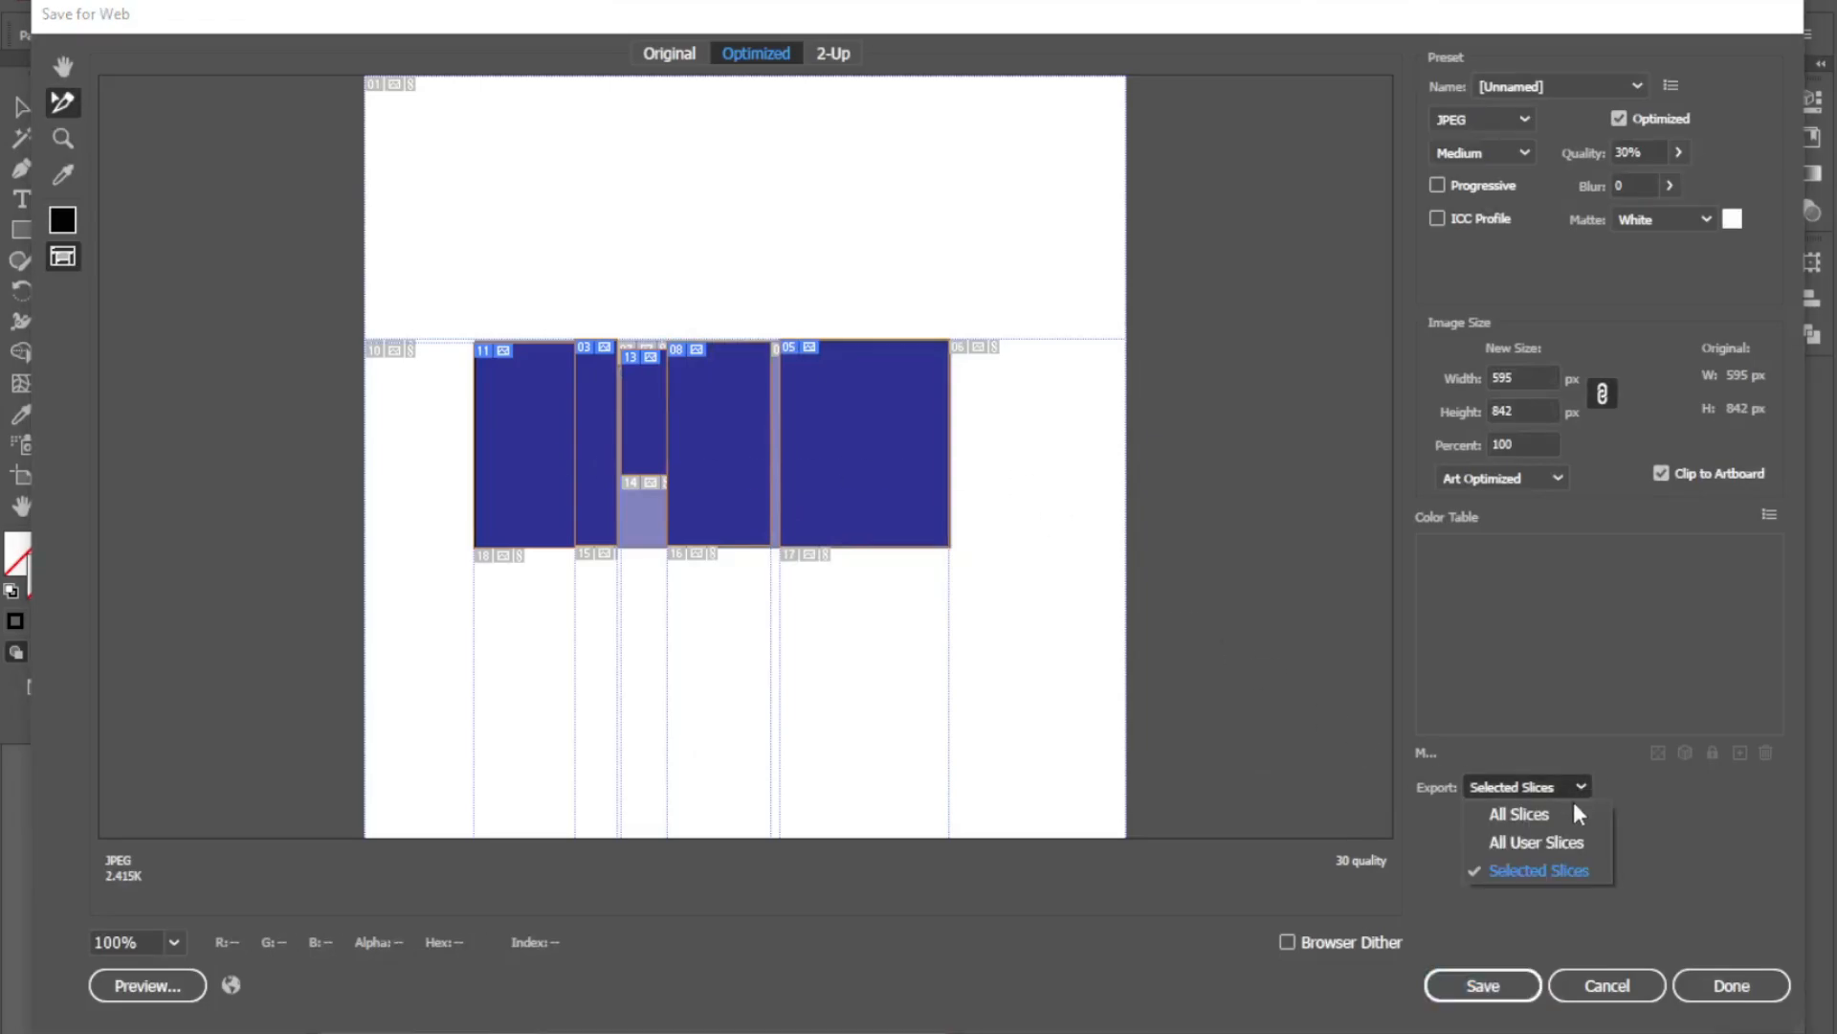
click(1553, 869)
click(1479, 986)
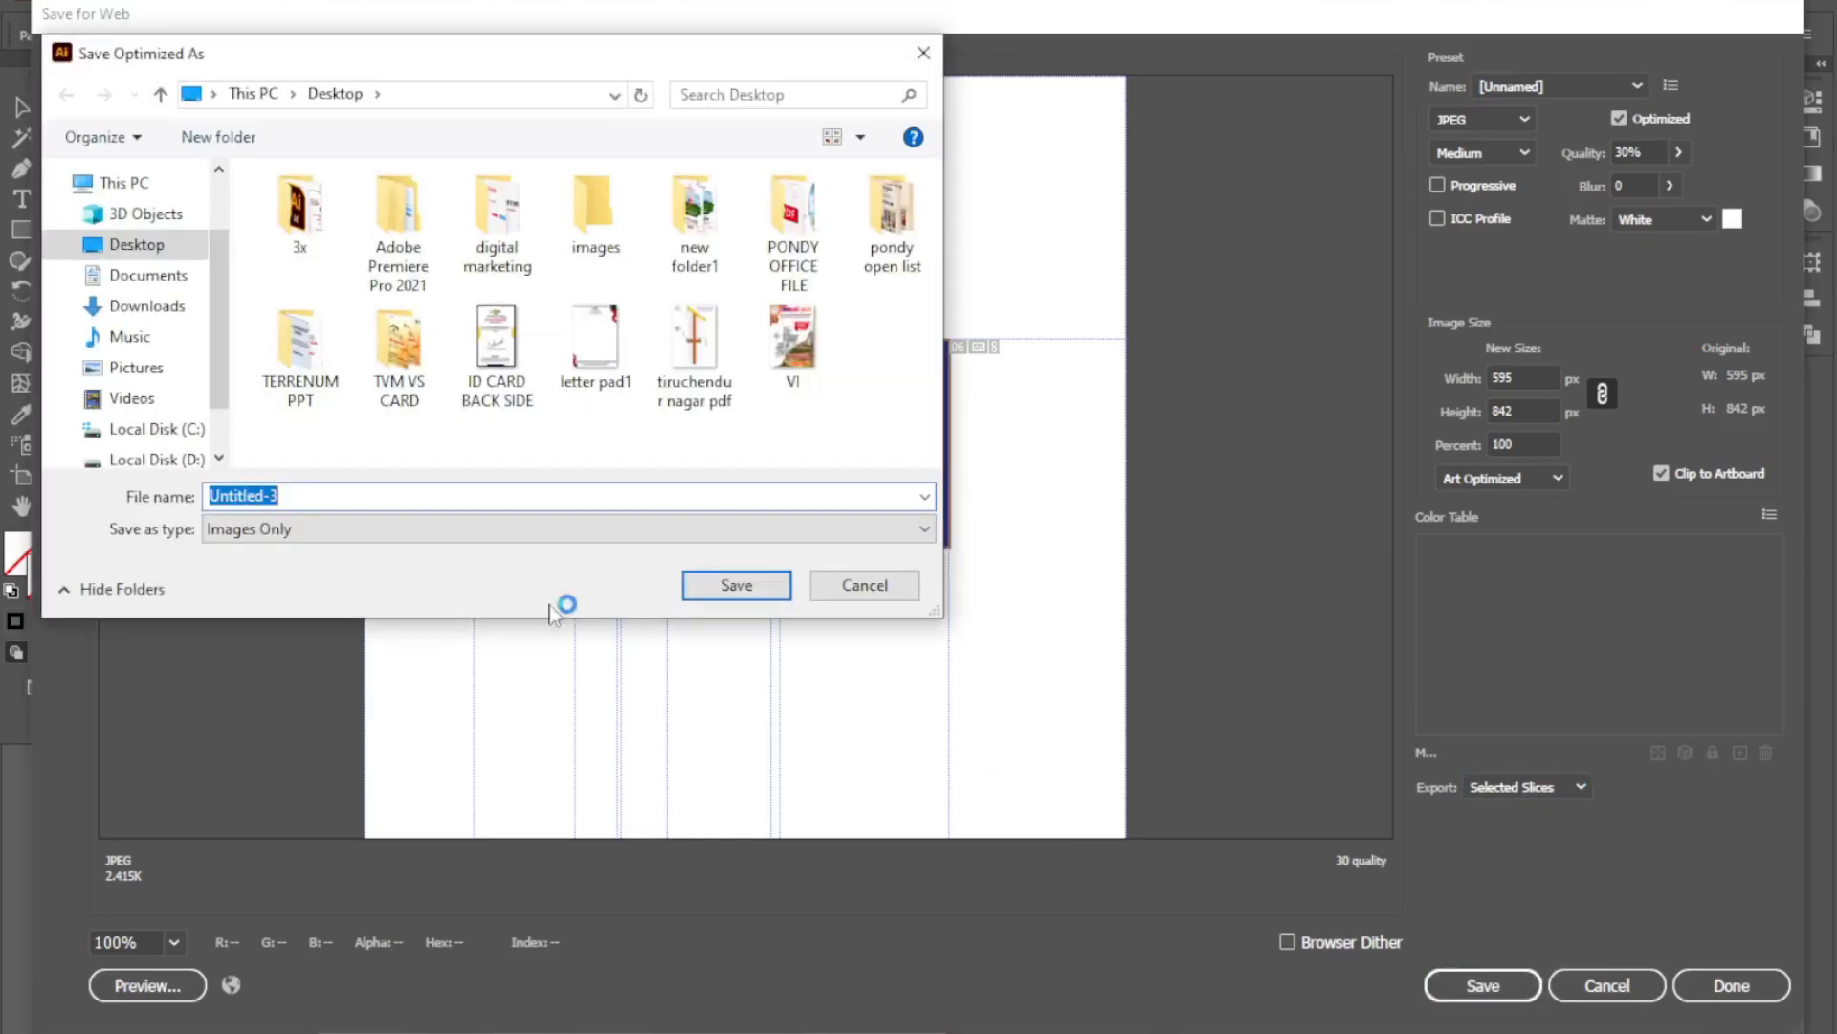
click(733, 585)
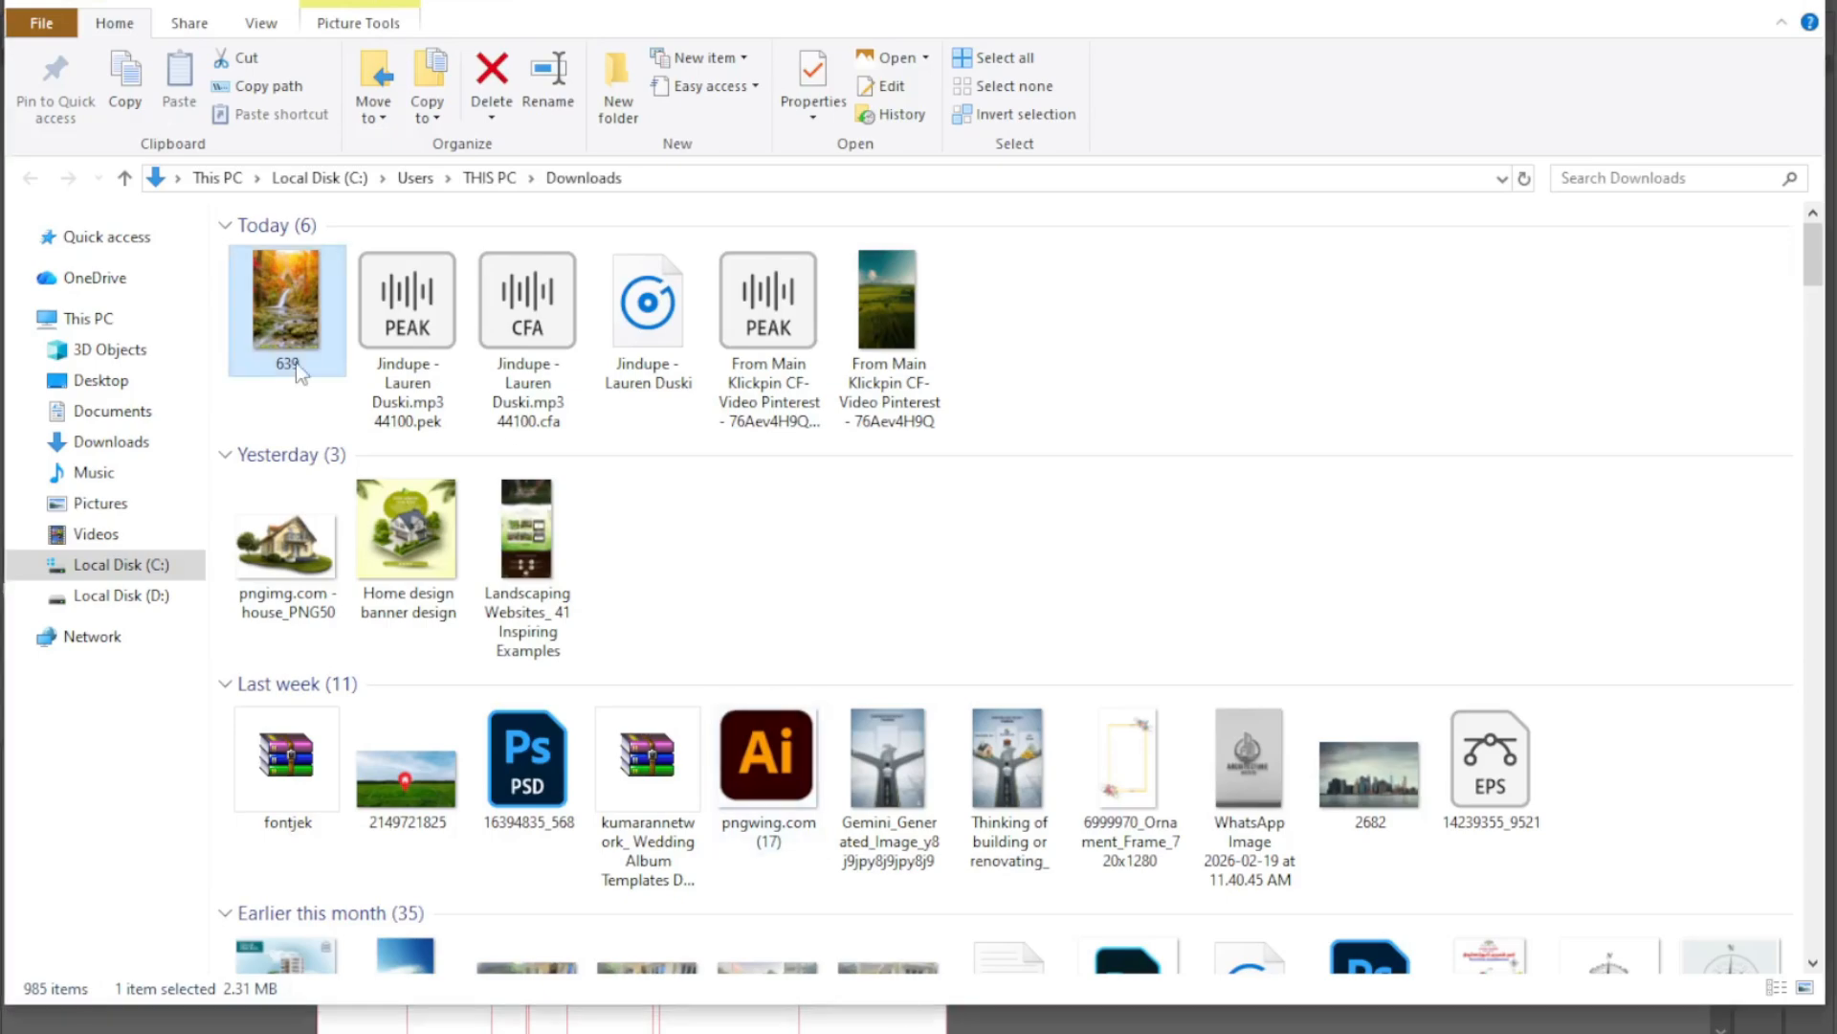
- In File Explorer, examine the exported slice images in the Desktop's images folder
click(100, 380)
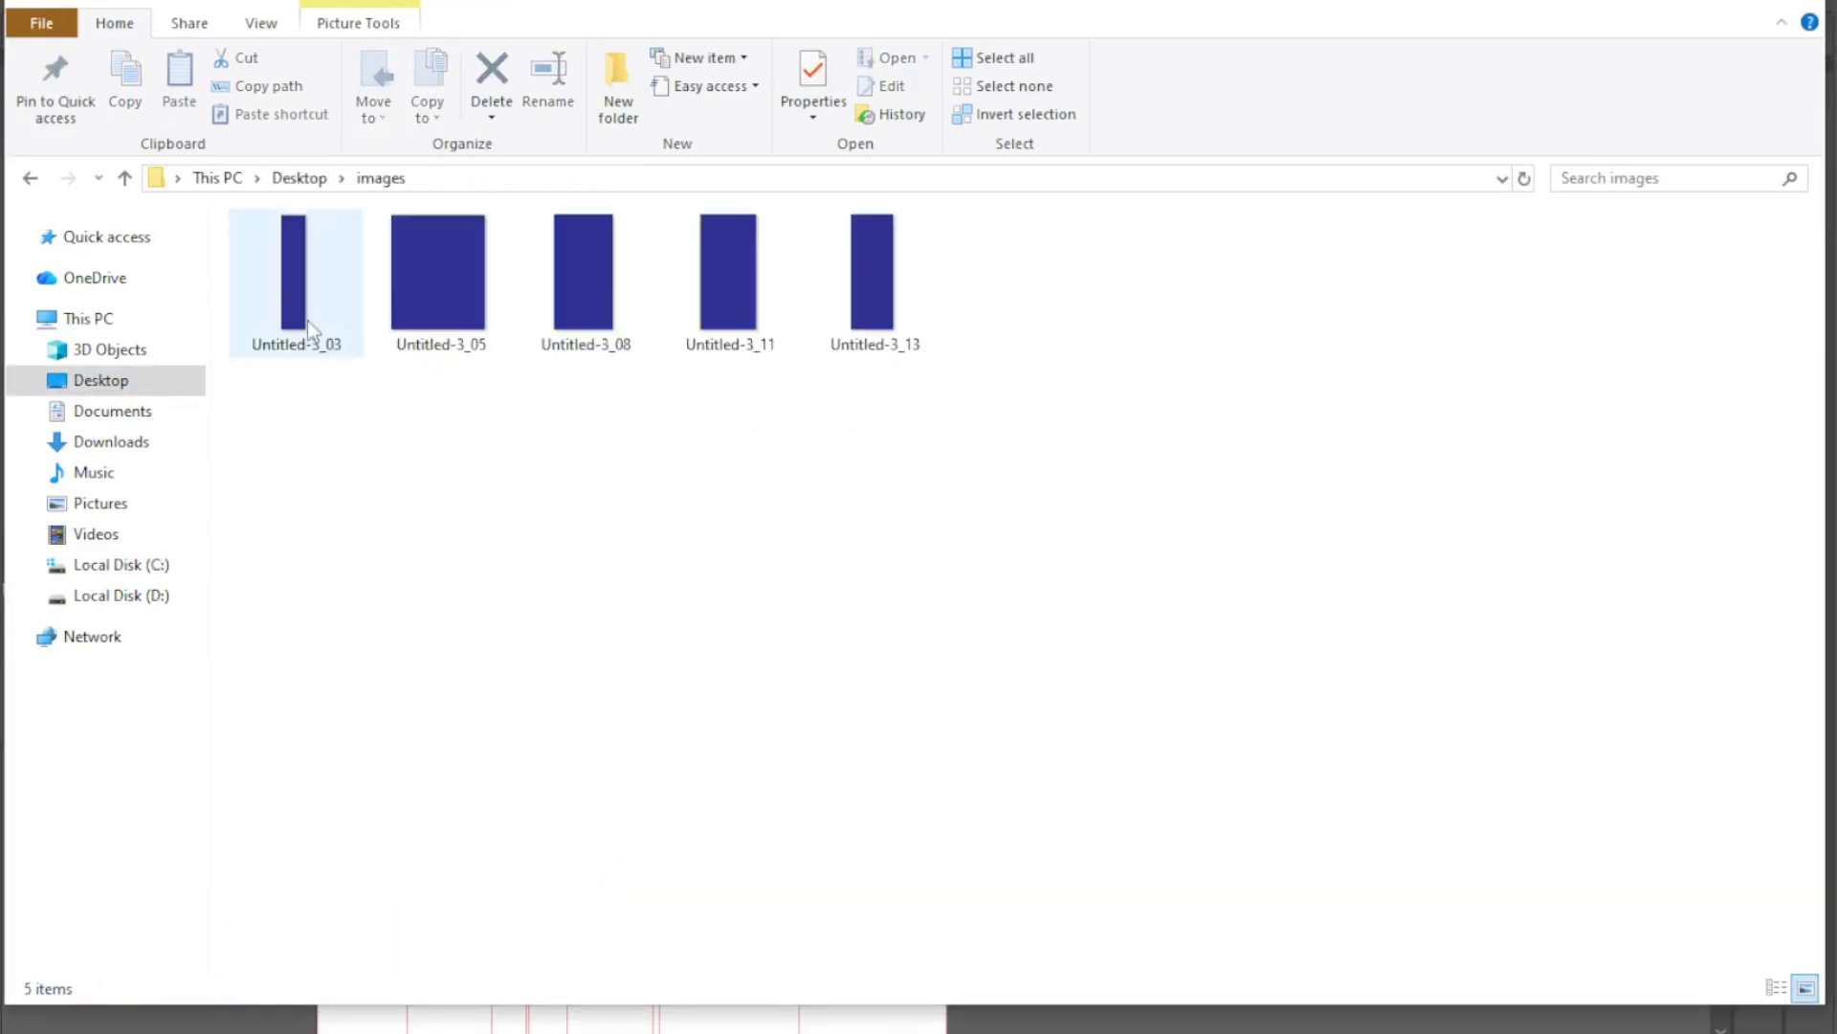
drag(314, 350, 402, 323)
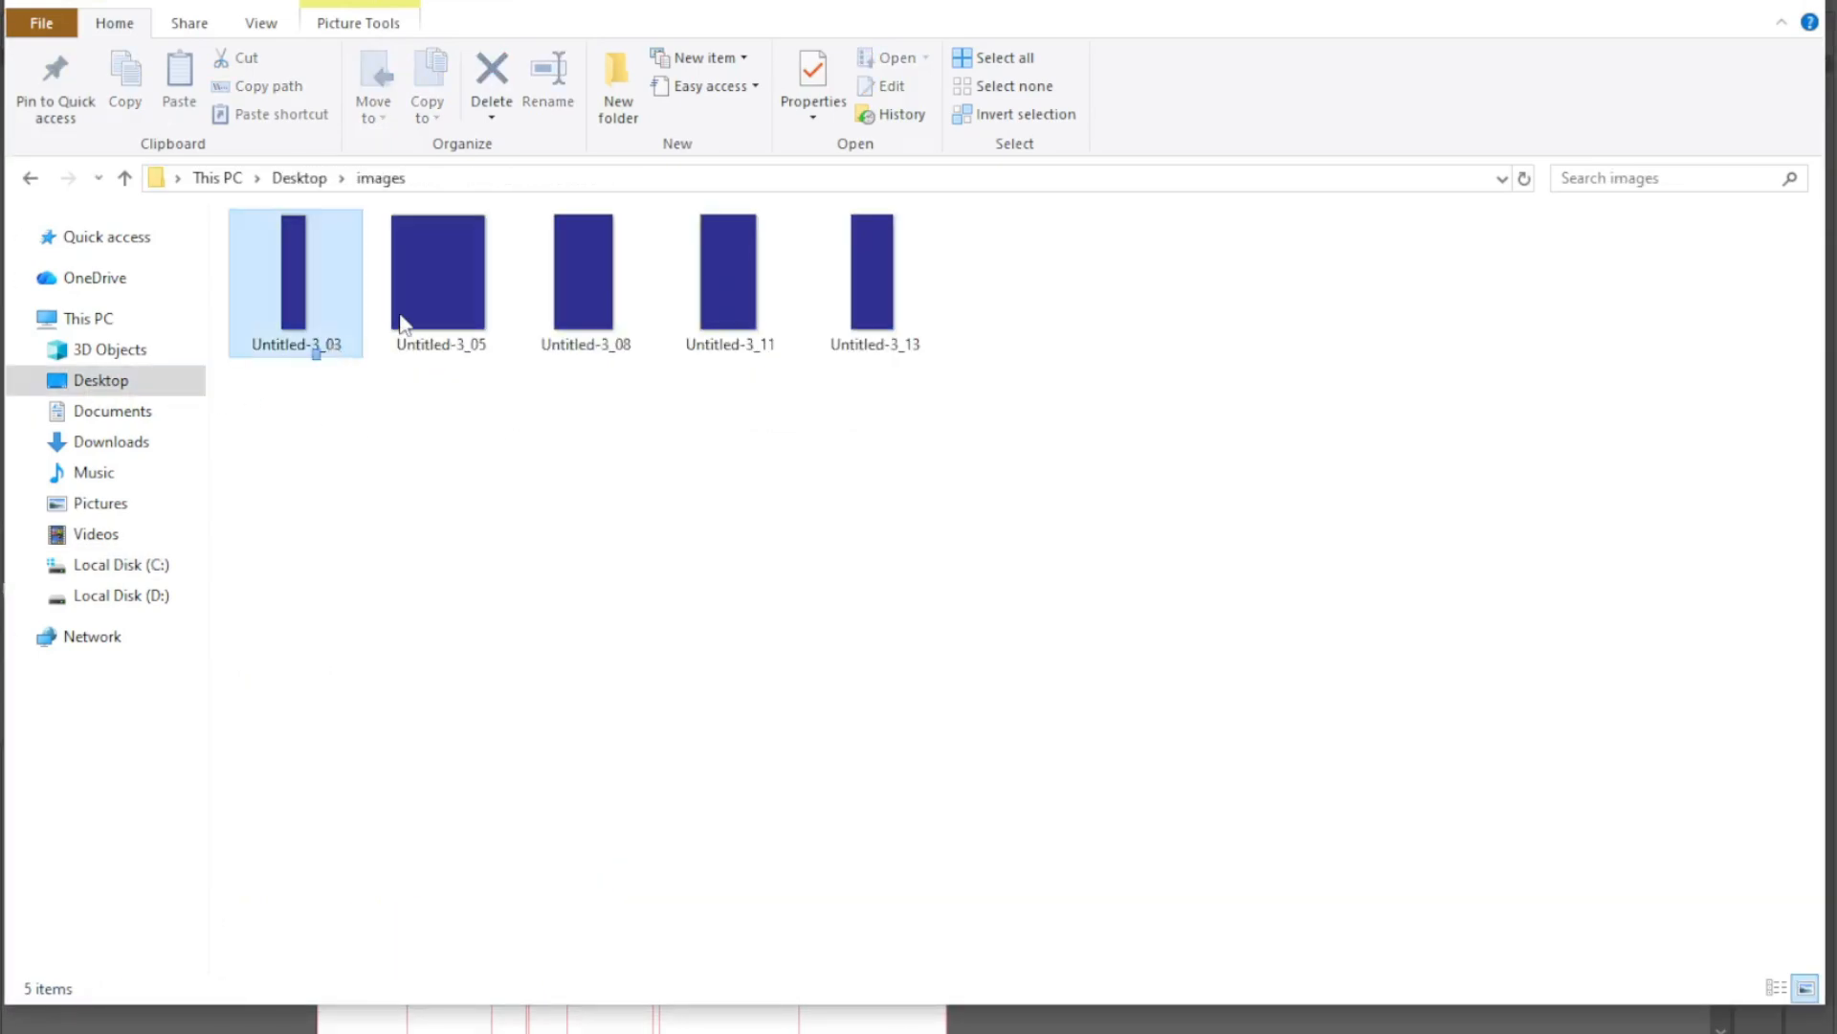
drag(919, 314, 947, 314)
click(982, 313)
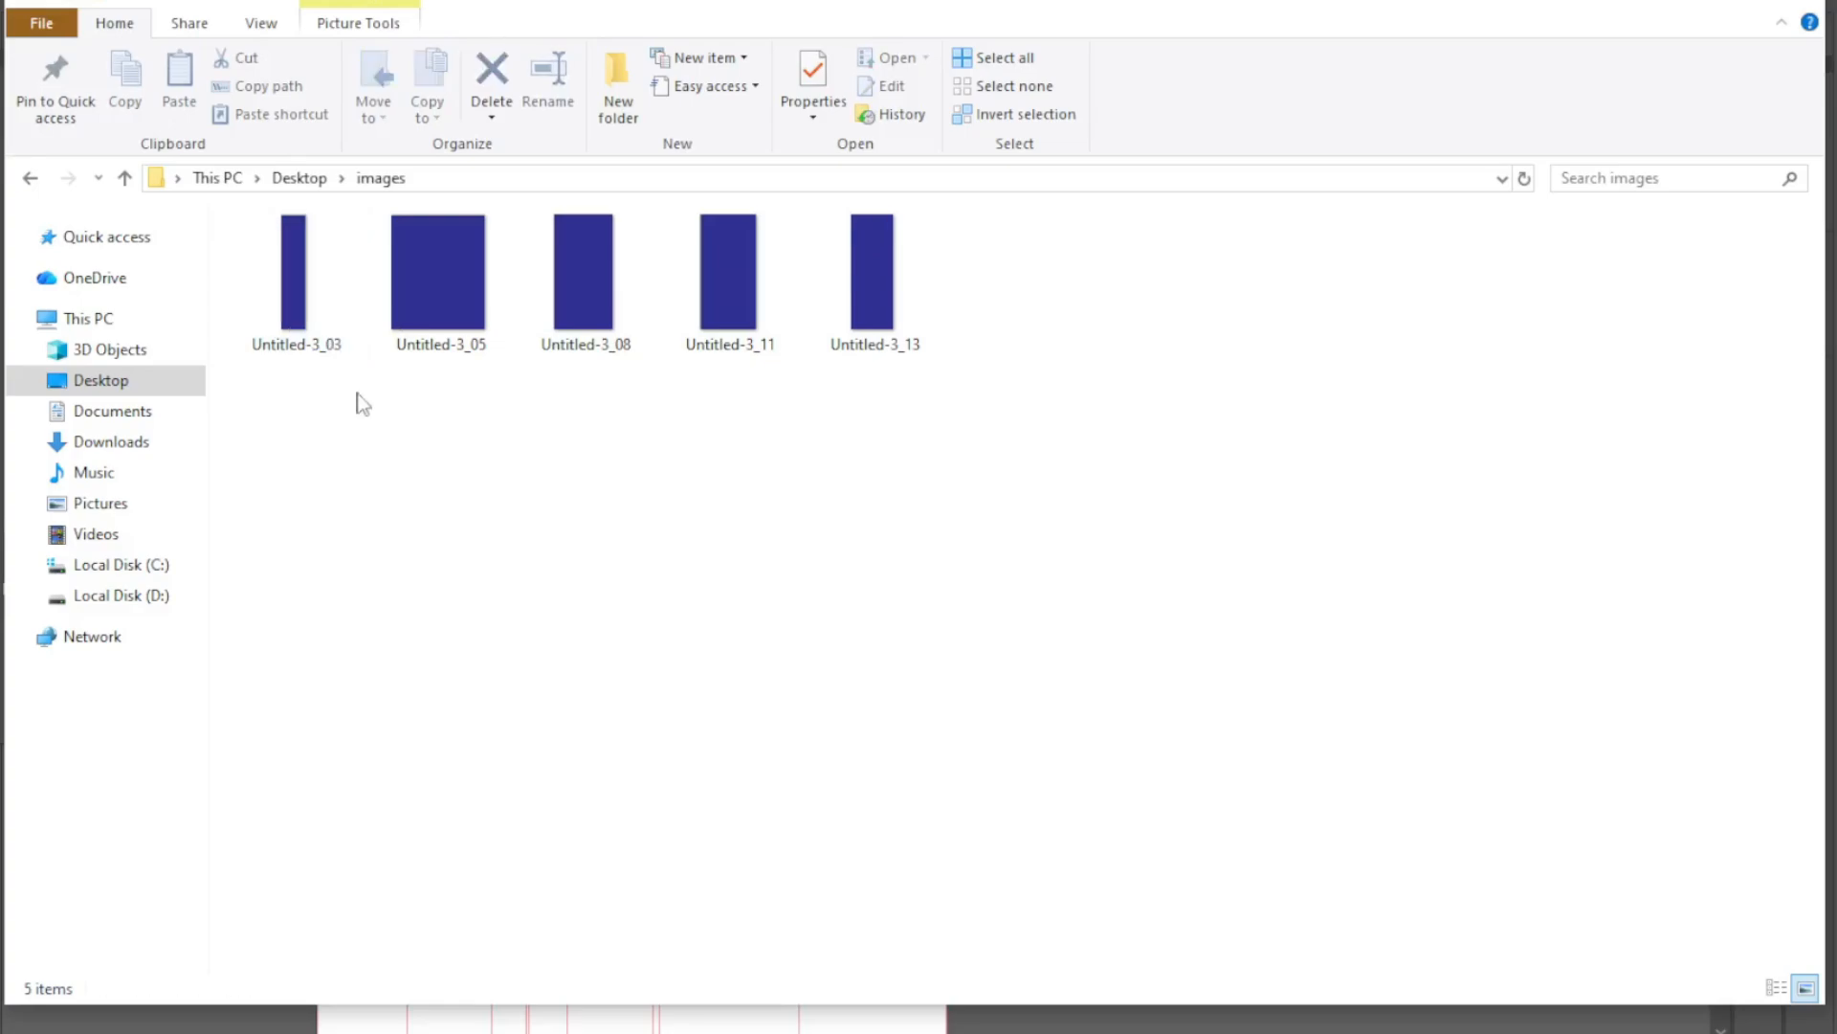
- Return to Illustrator and move the rightmost slice down, then up and left within the blue rectangle, using the Slice Selection tool
key(alt+Tab)
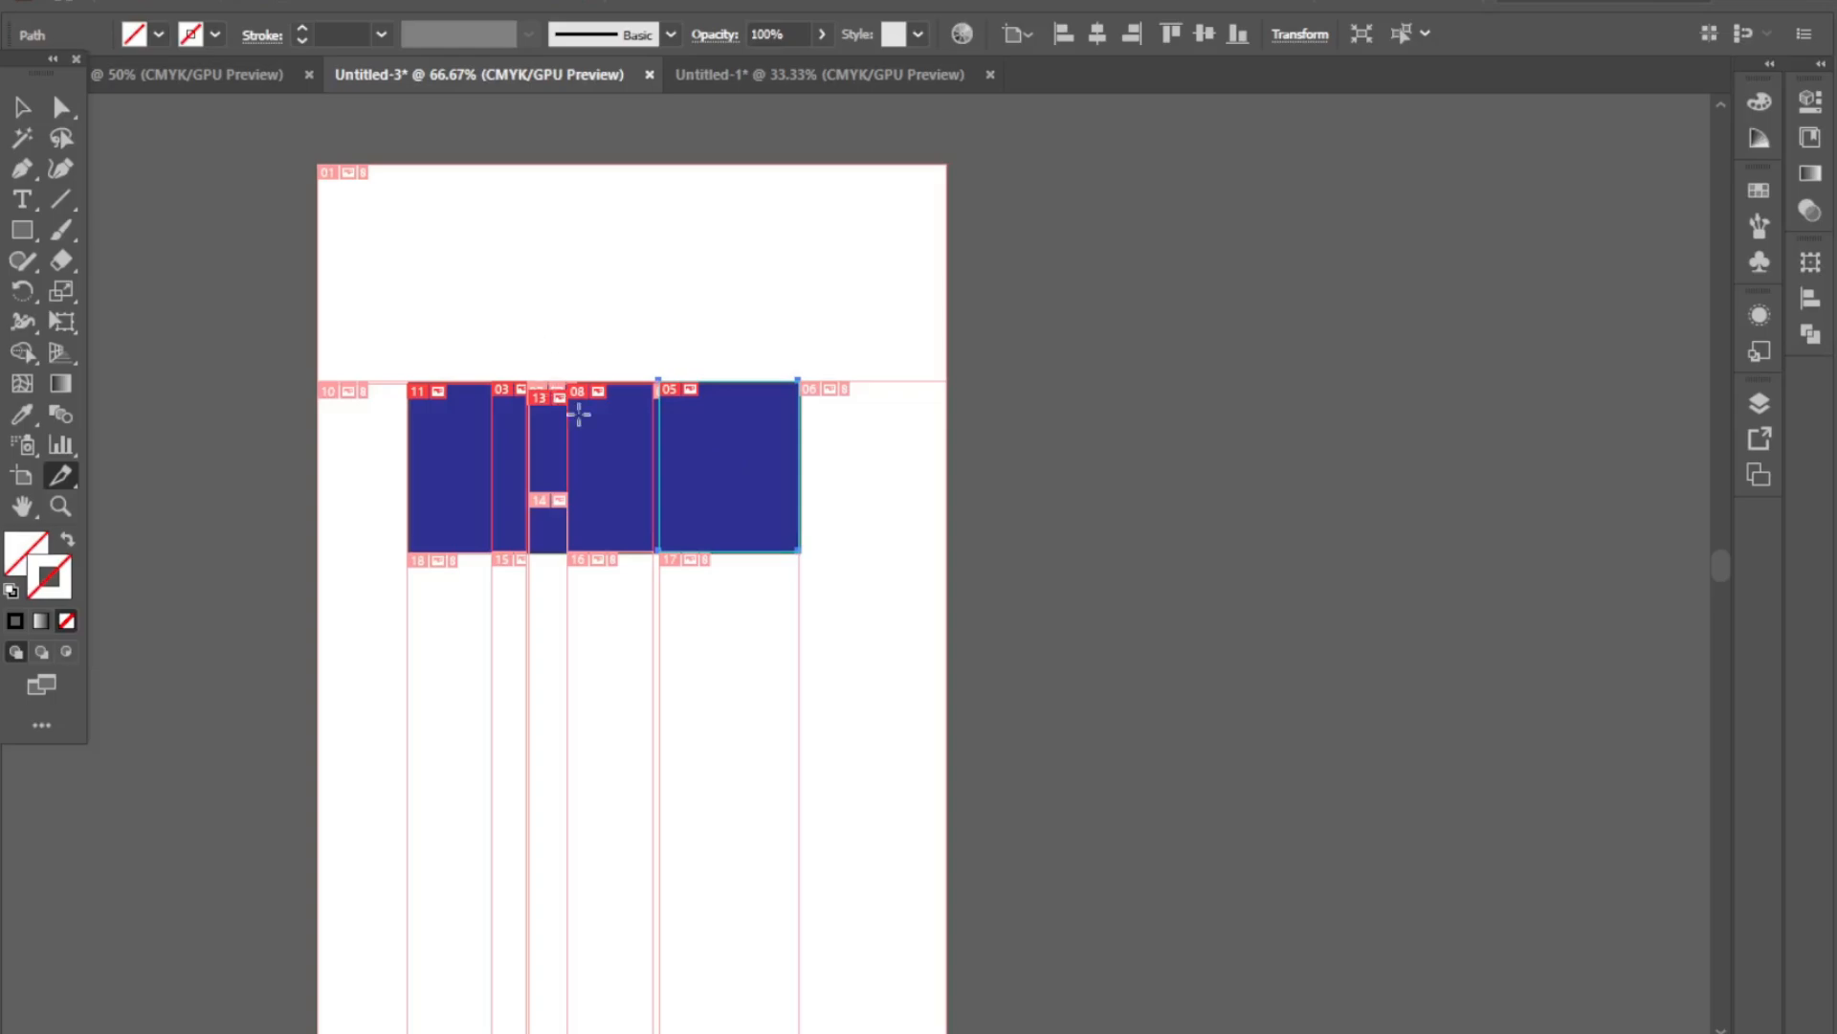
drag(59, 478, 137, 494)
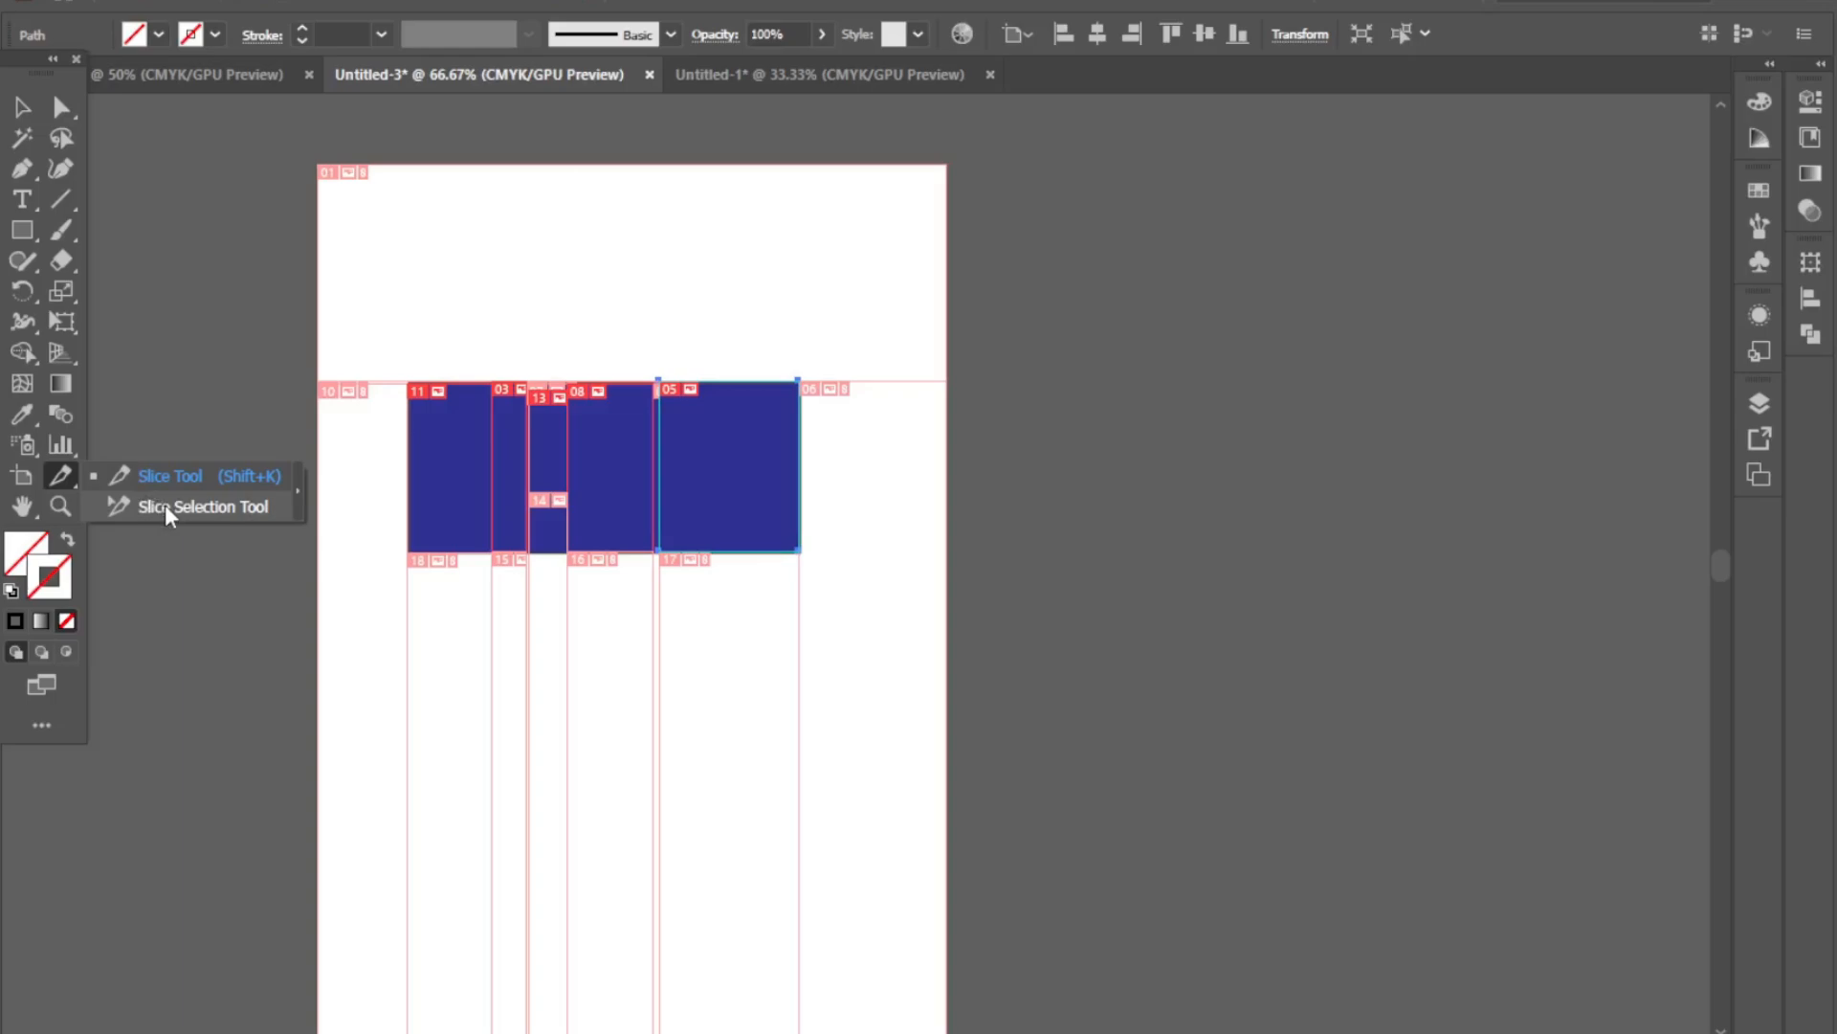
drag(164, 503, 165, 503)
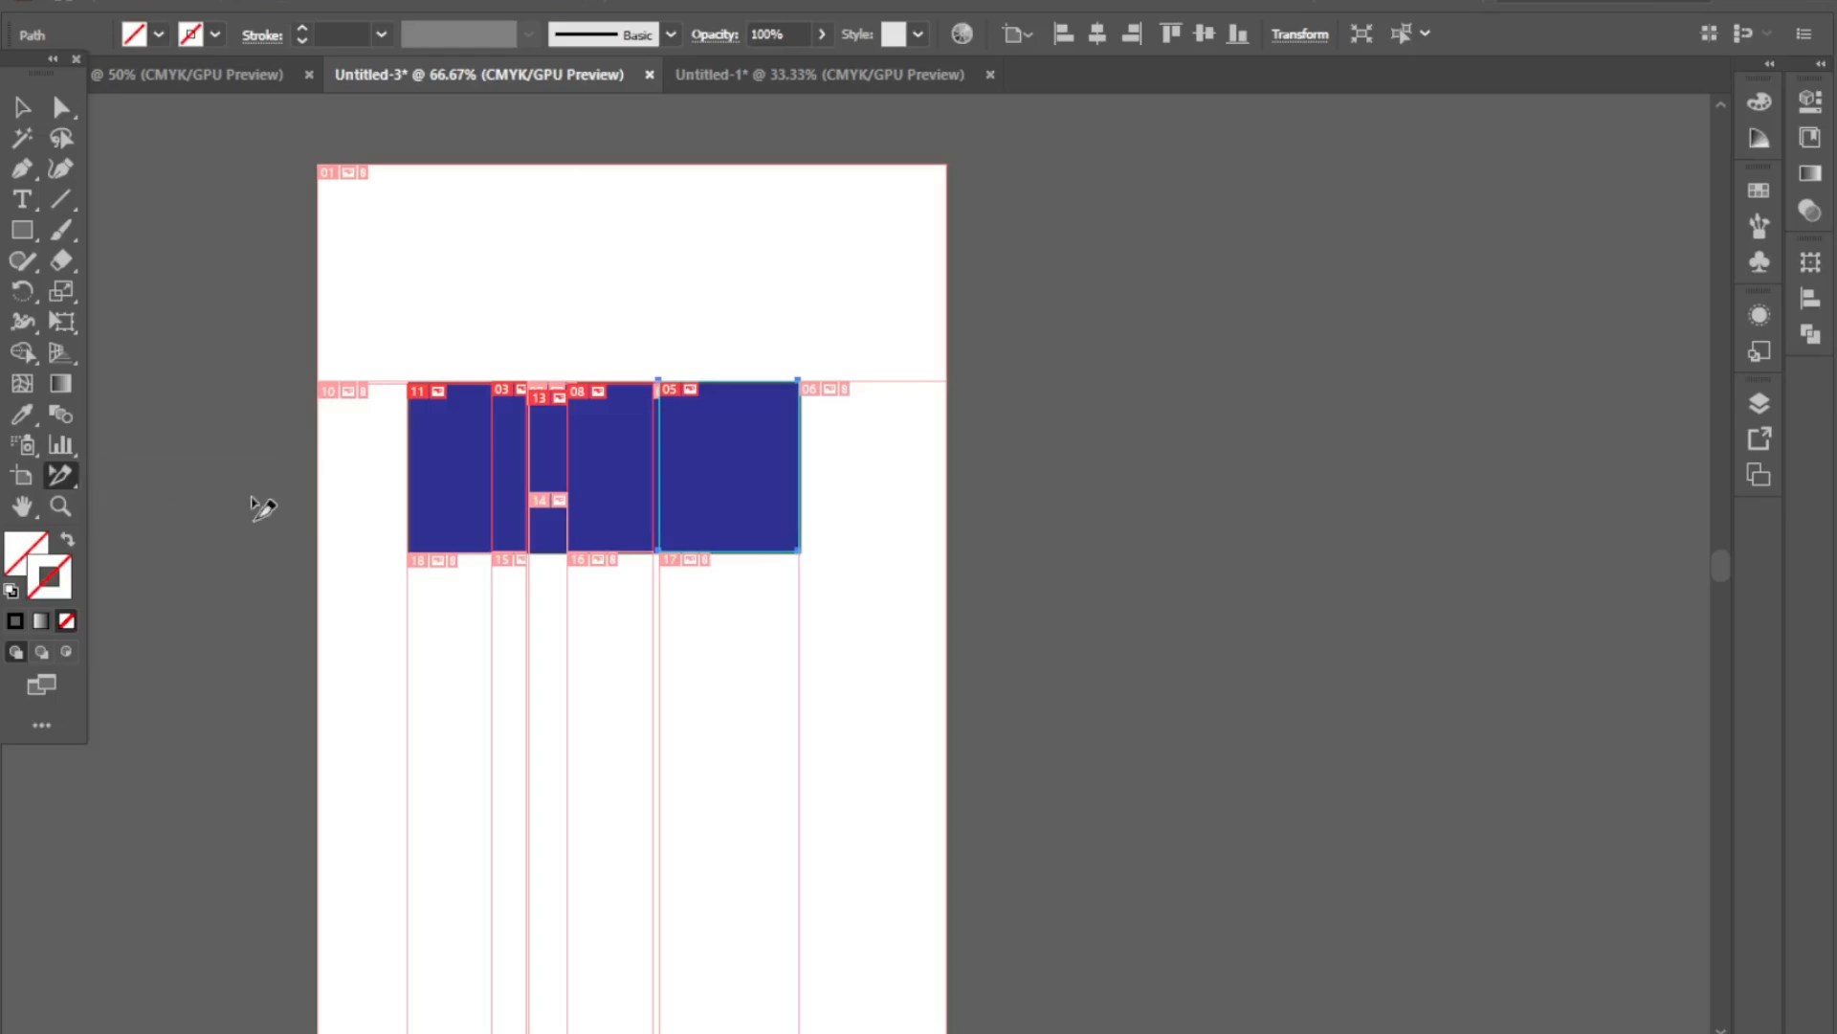
drag(687, 387, 689, 462)
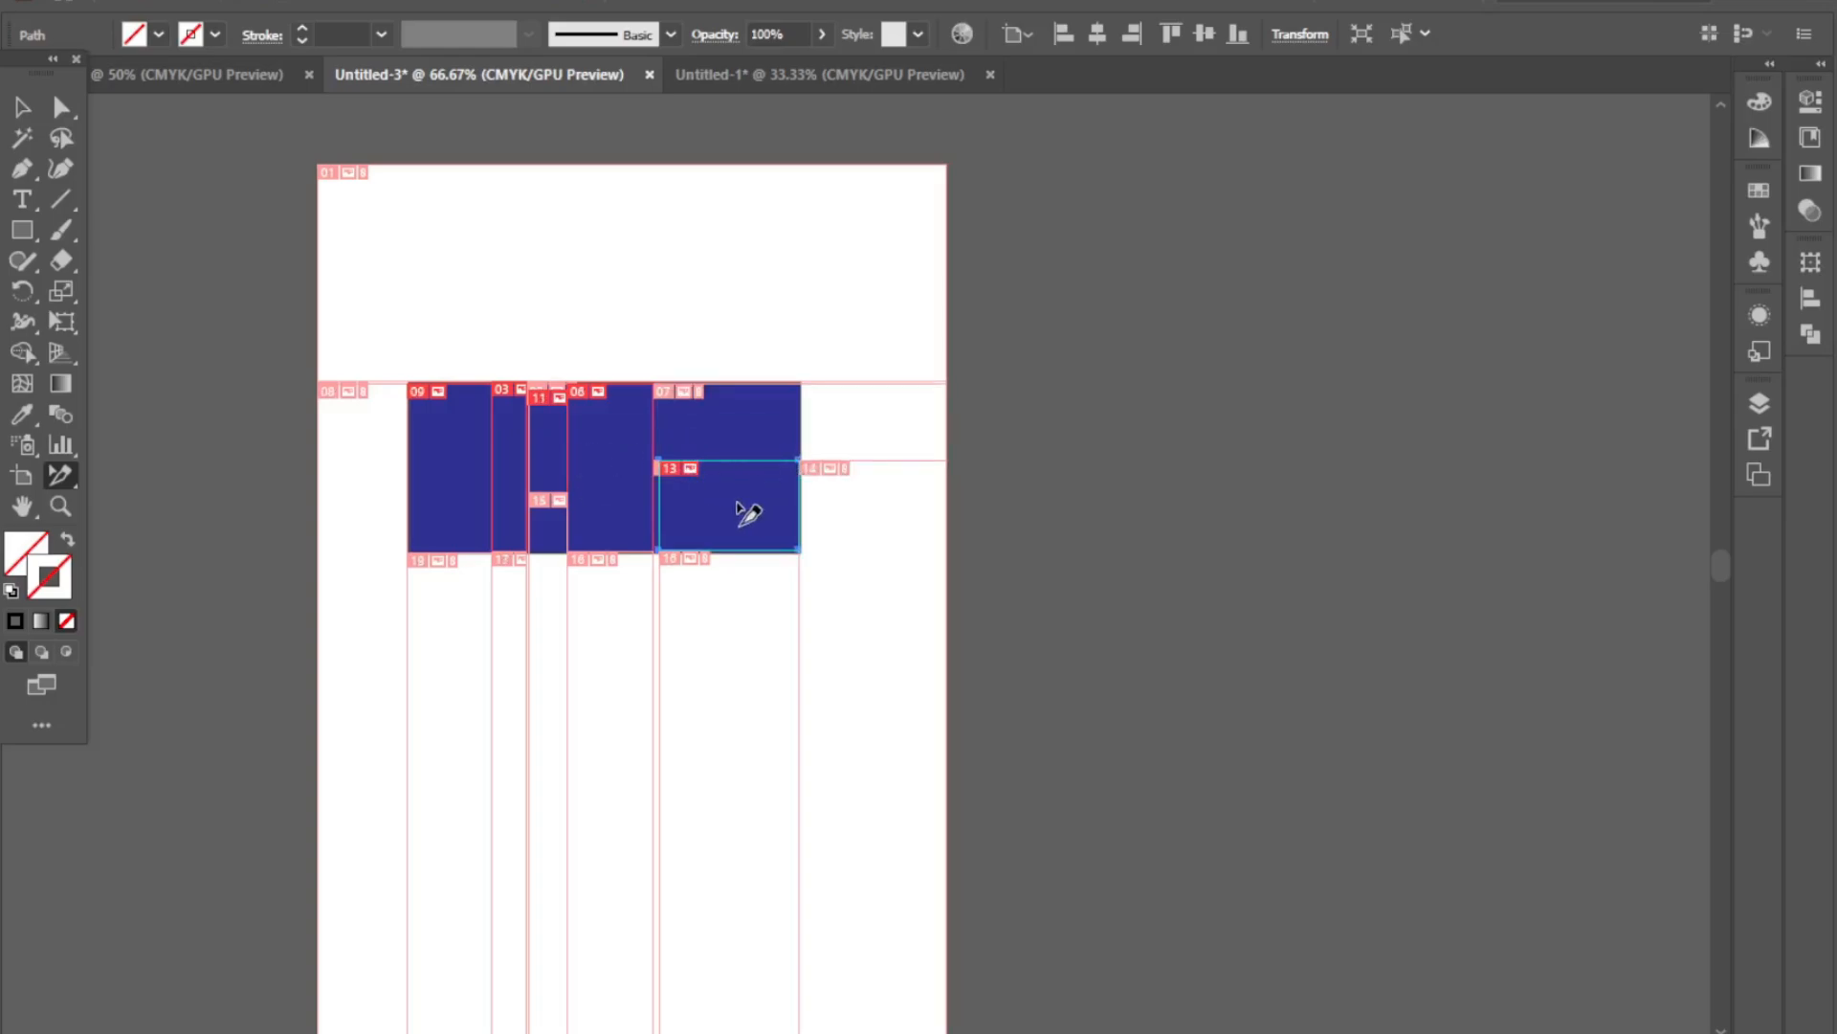
drag(746, 512, 642, 440)
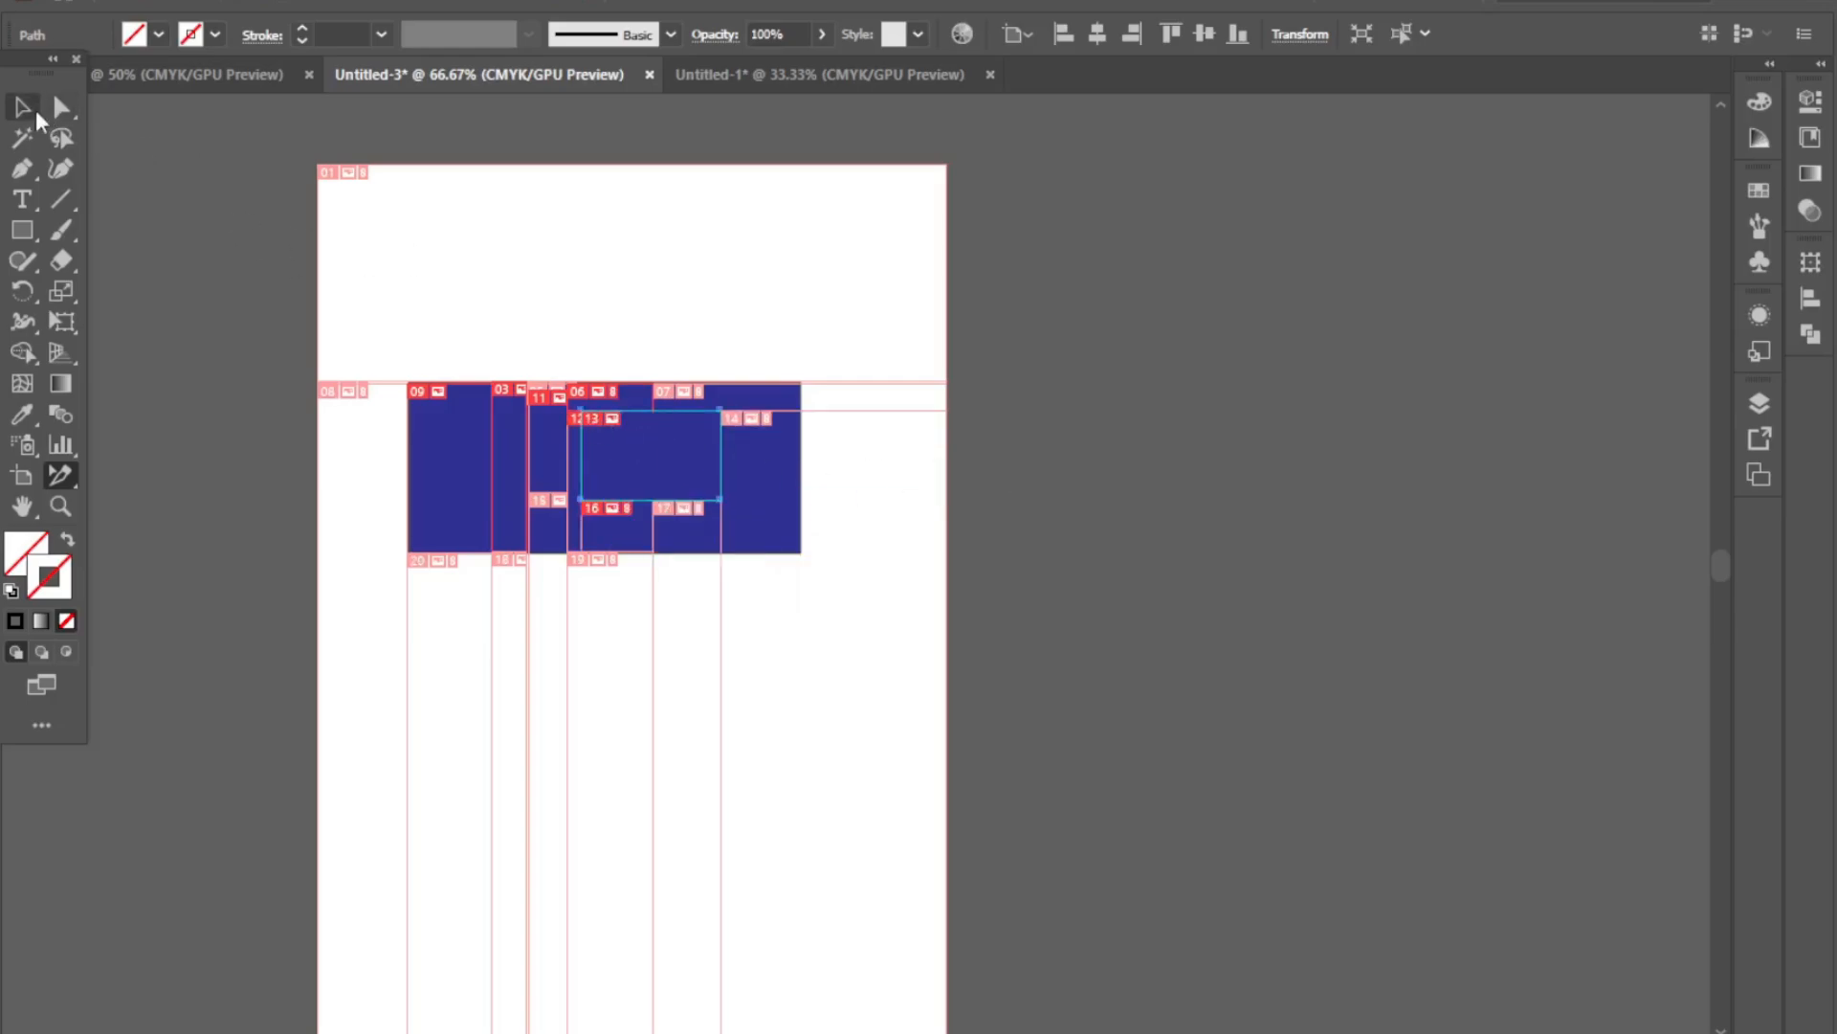
- Open Save for Web (Legacy) and add slices 09, 03, 11, 06 and 14 to the selection alongside slice 13
click(126, 4)
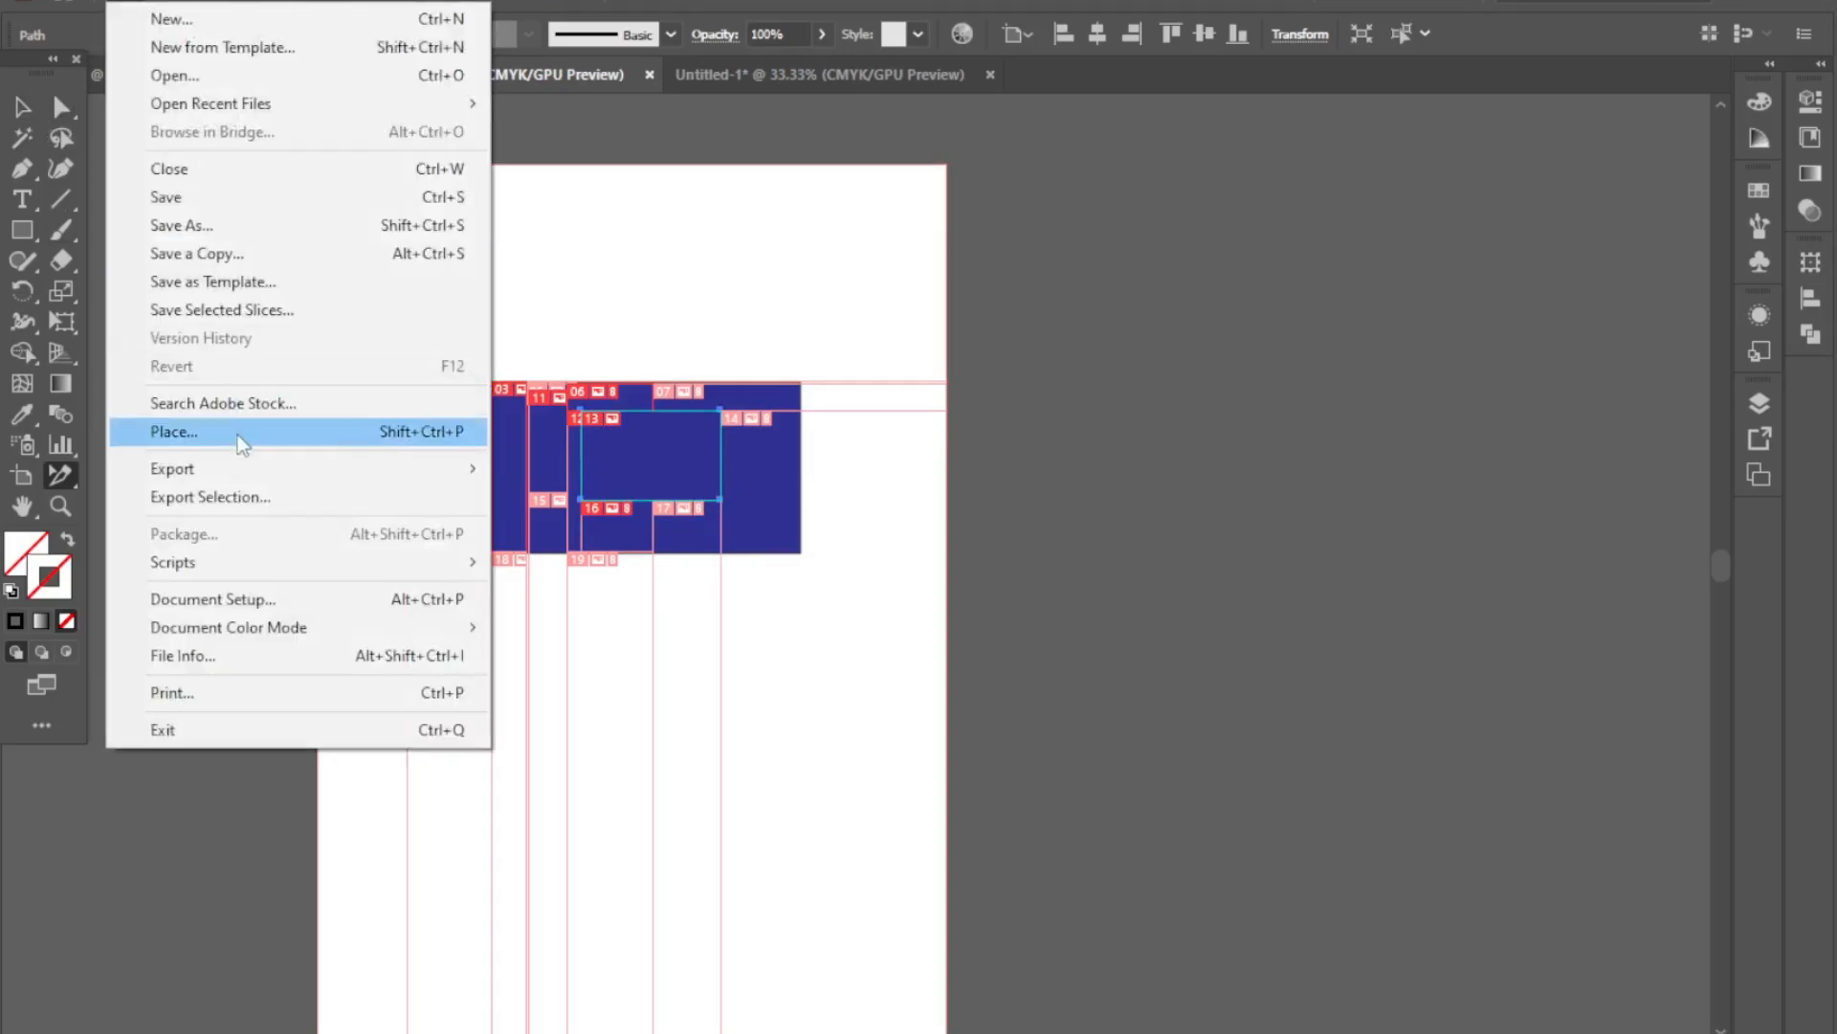
mouse_move(260, 468)
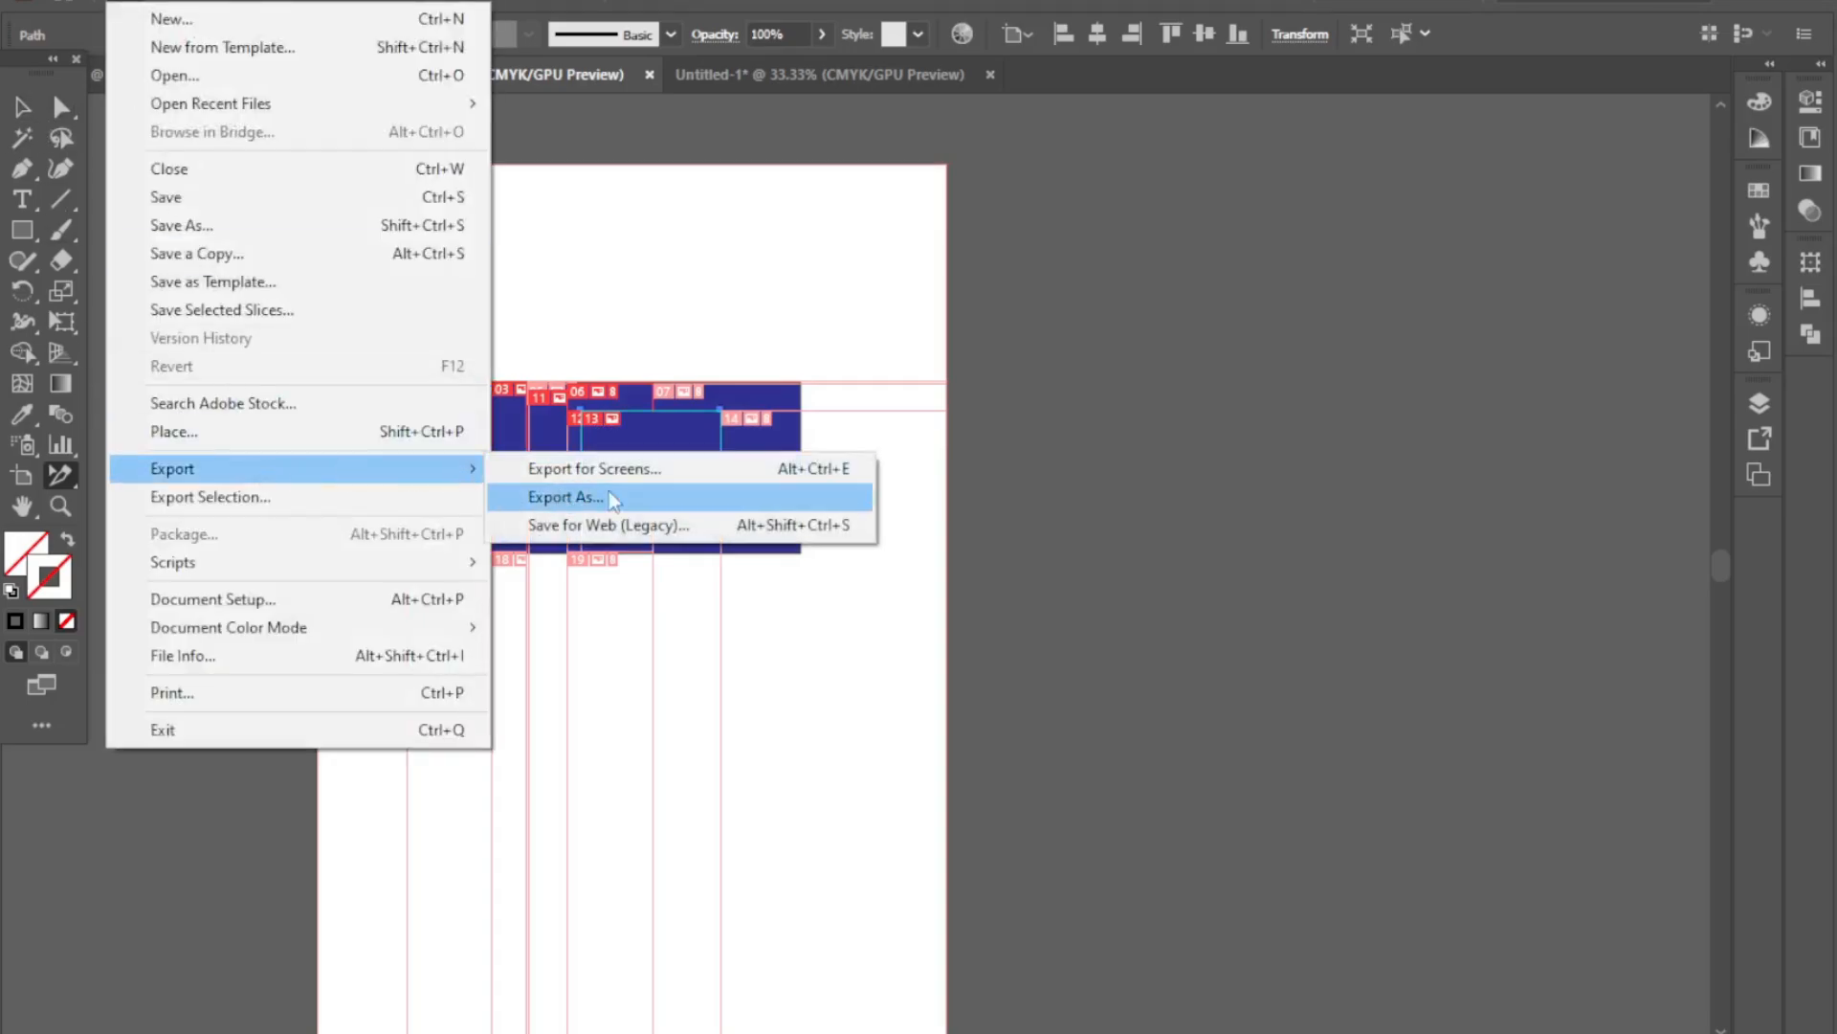
click(618, 539)
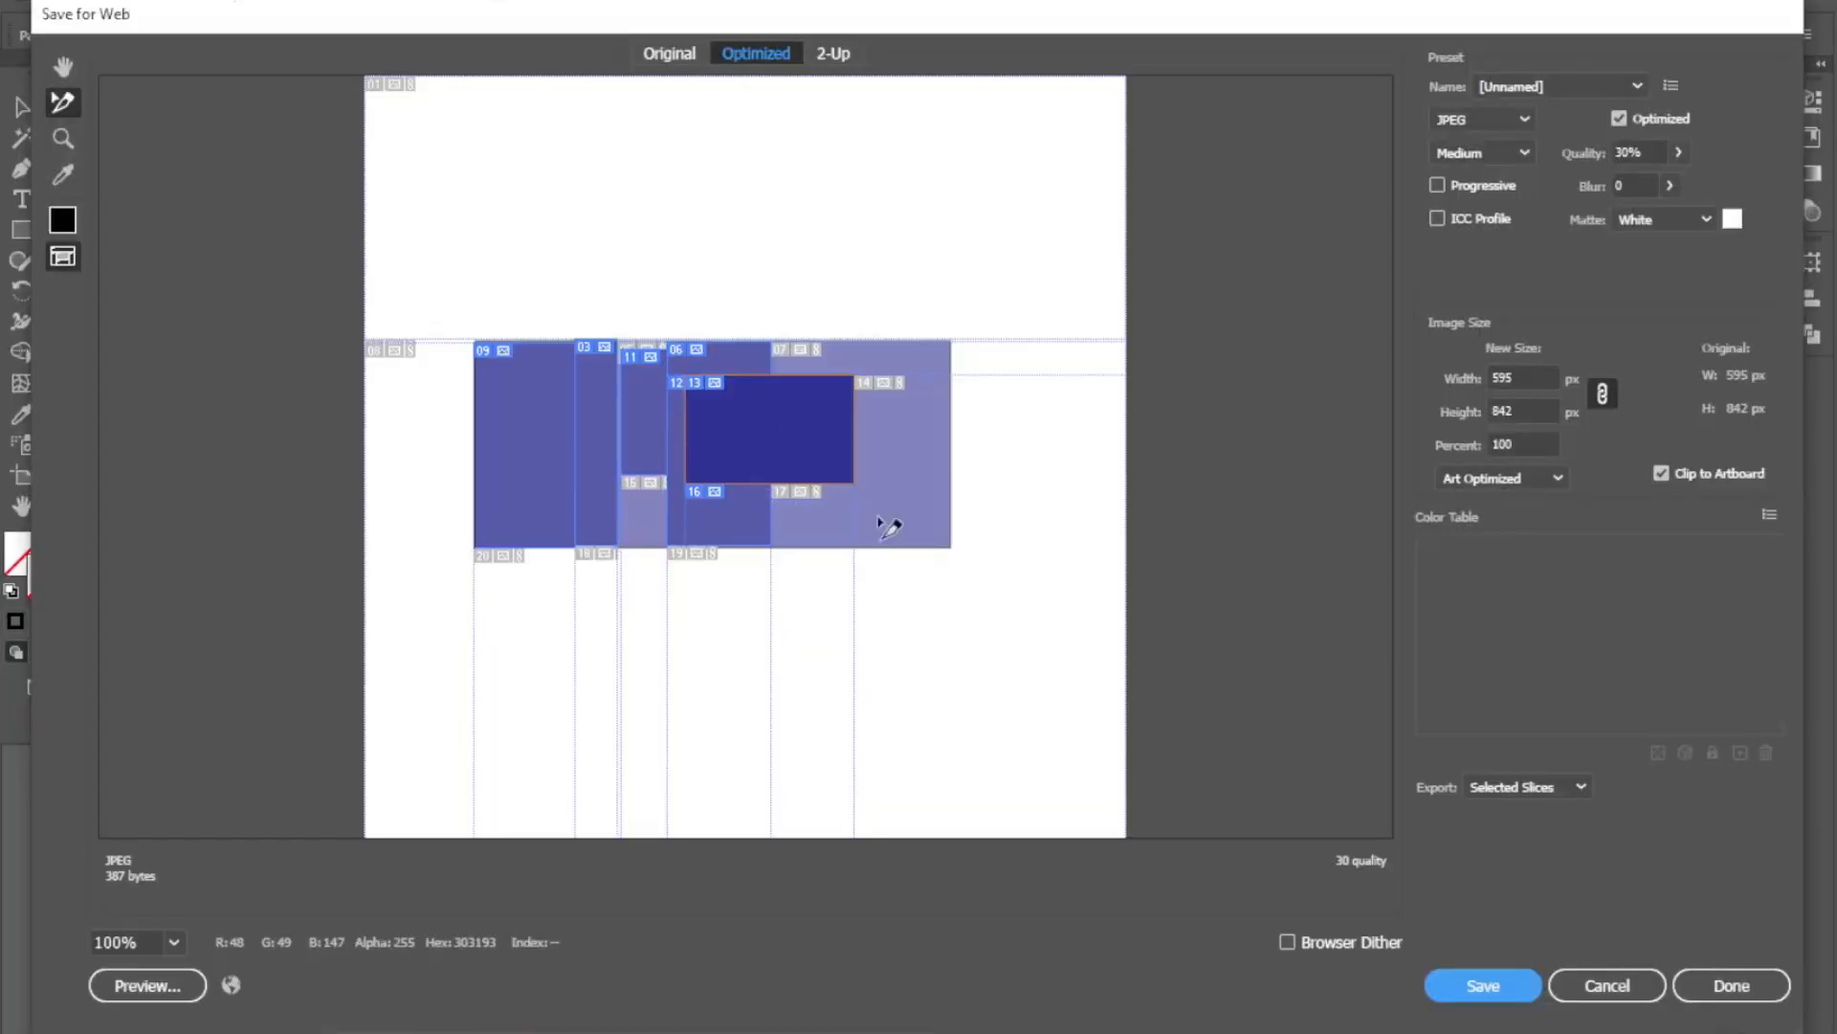
click(510, 431)
shift+click(597, 448)
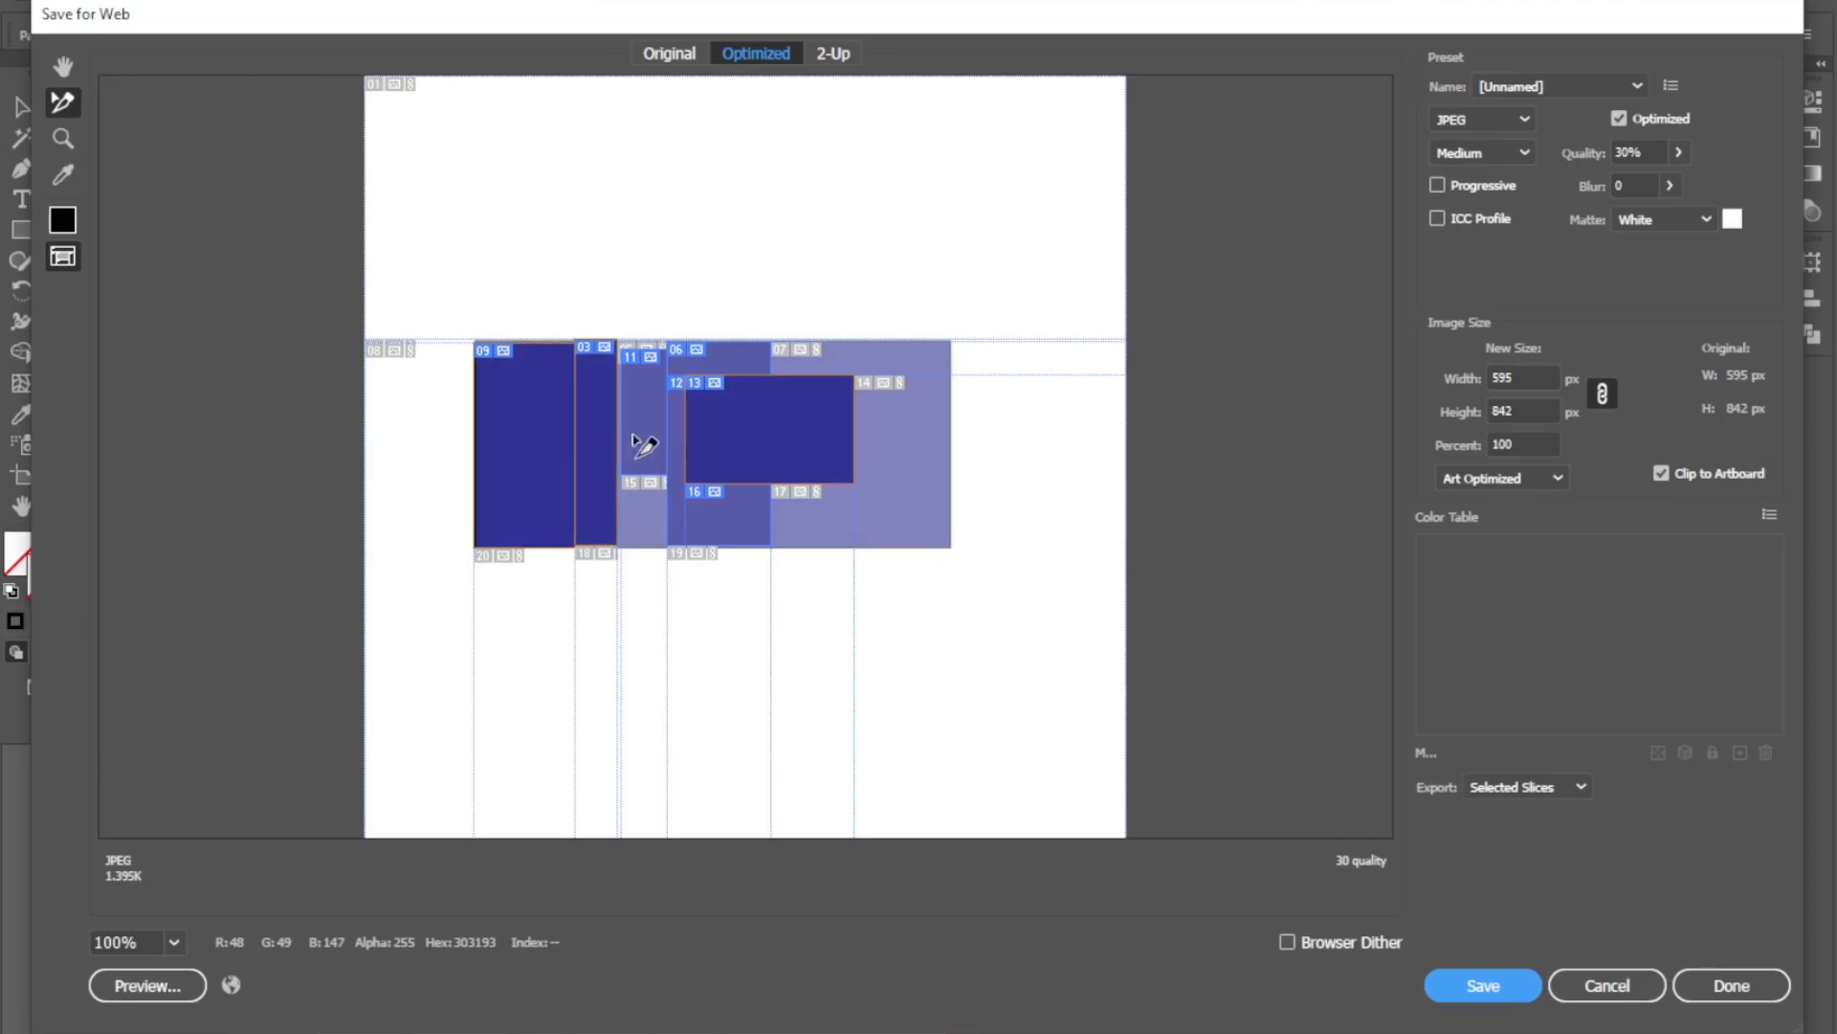
shift+click(658, 432)
shift+click(747, 377)
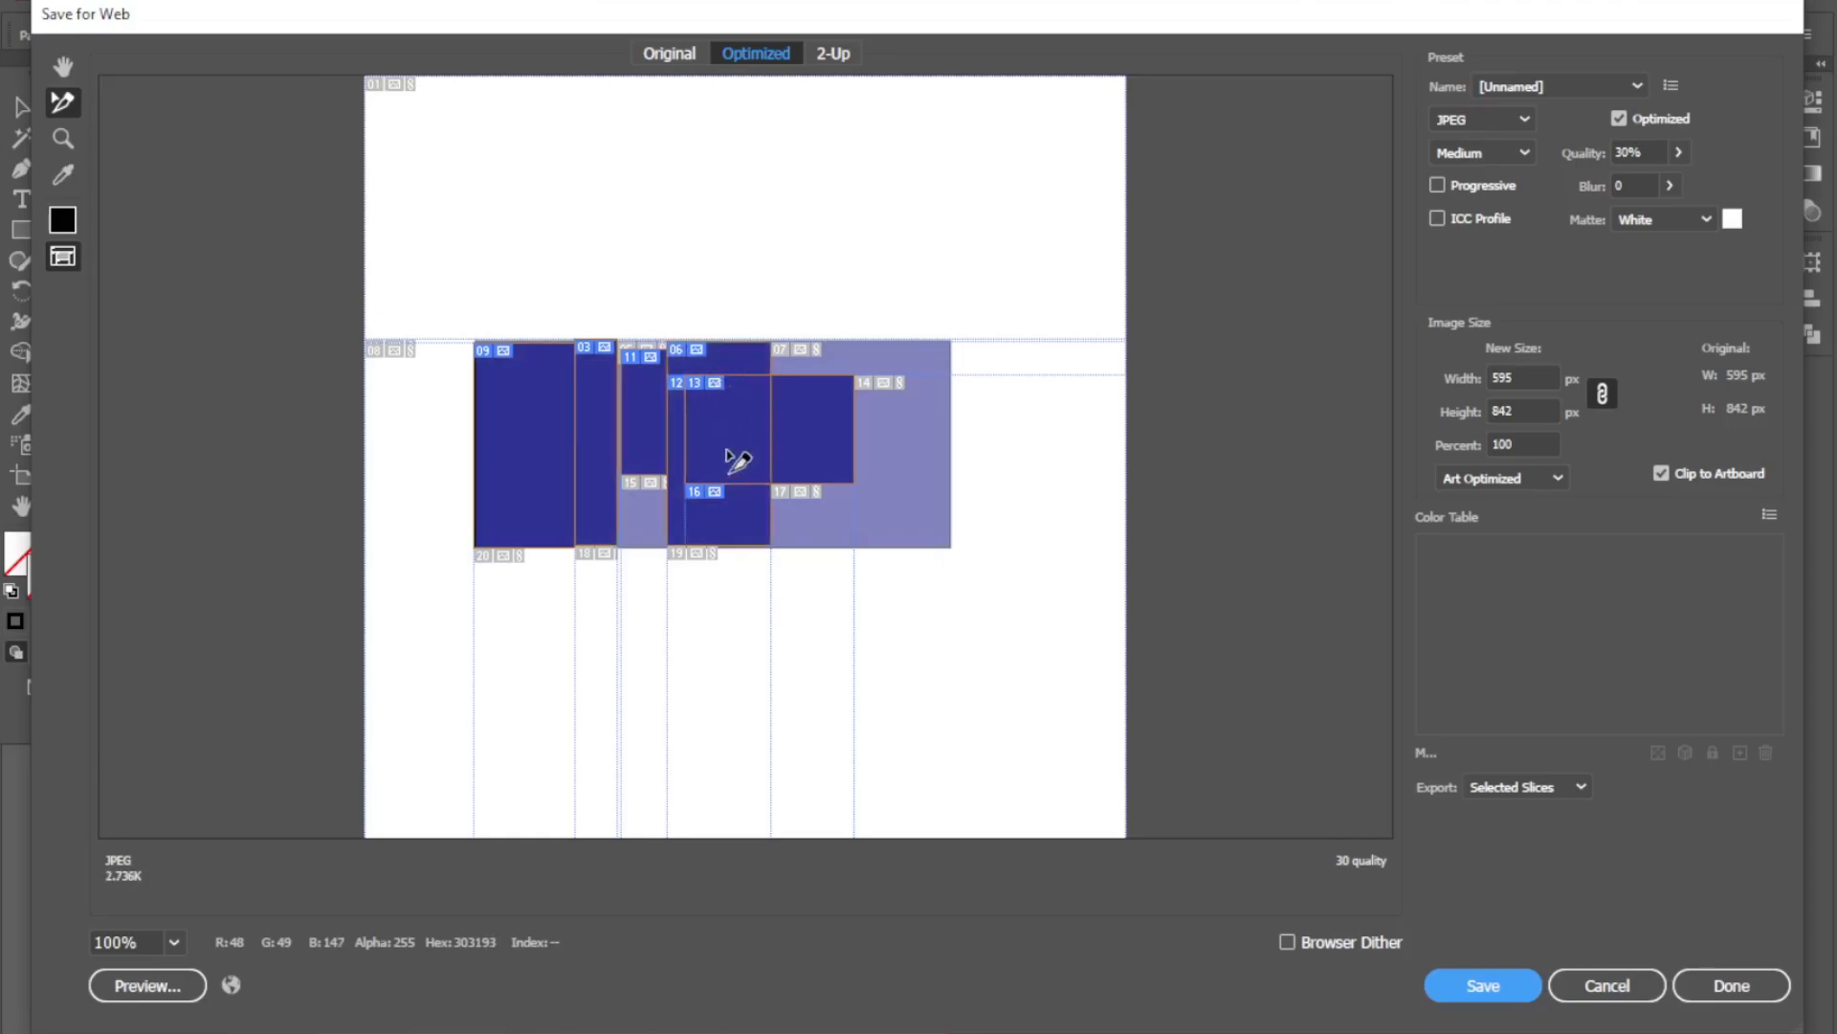
shift+click(874, 453)
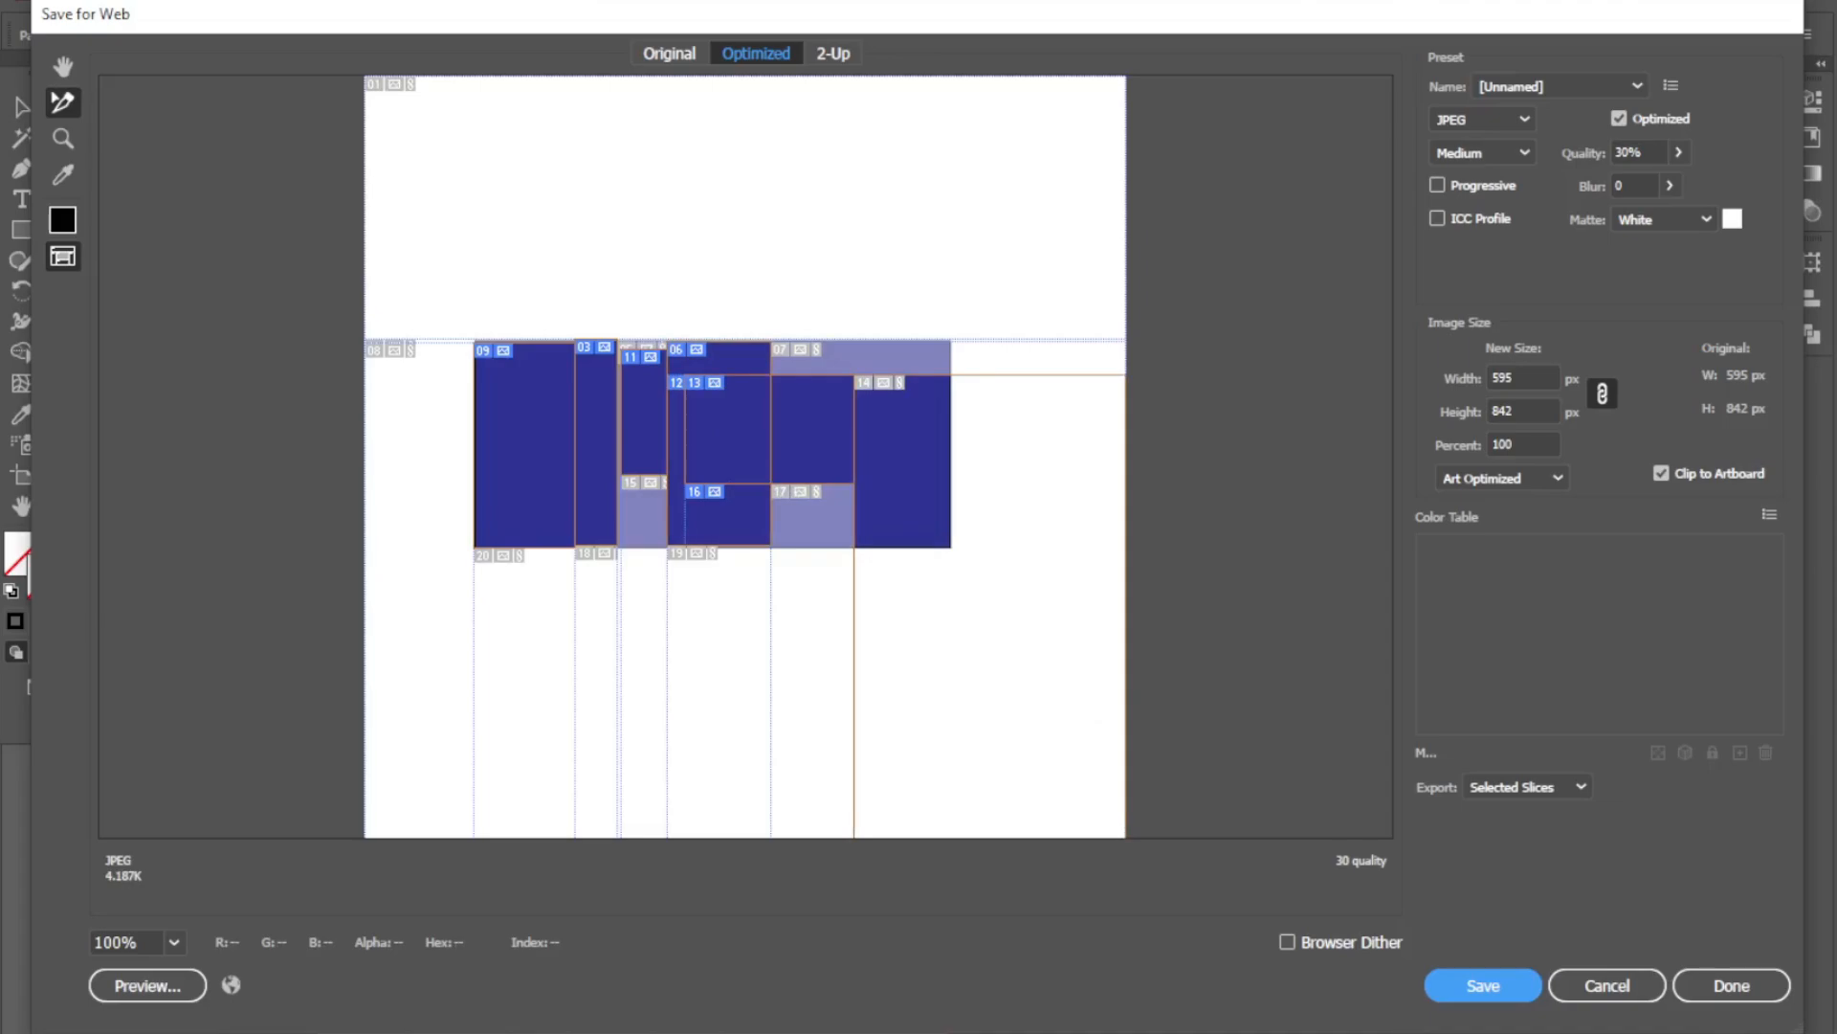
- Save the selected slices as images to the Desktop under the name 123
click(1500, 995)
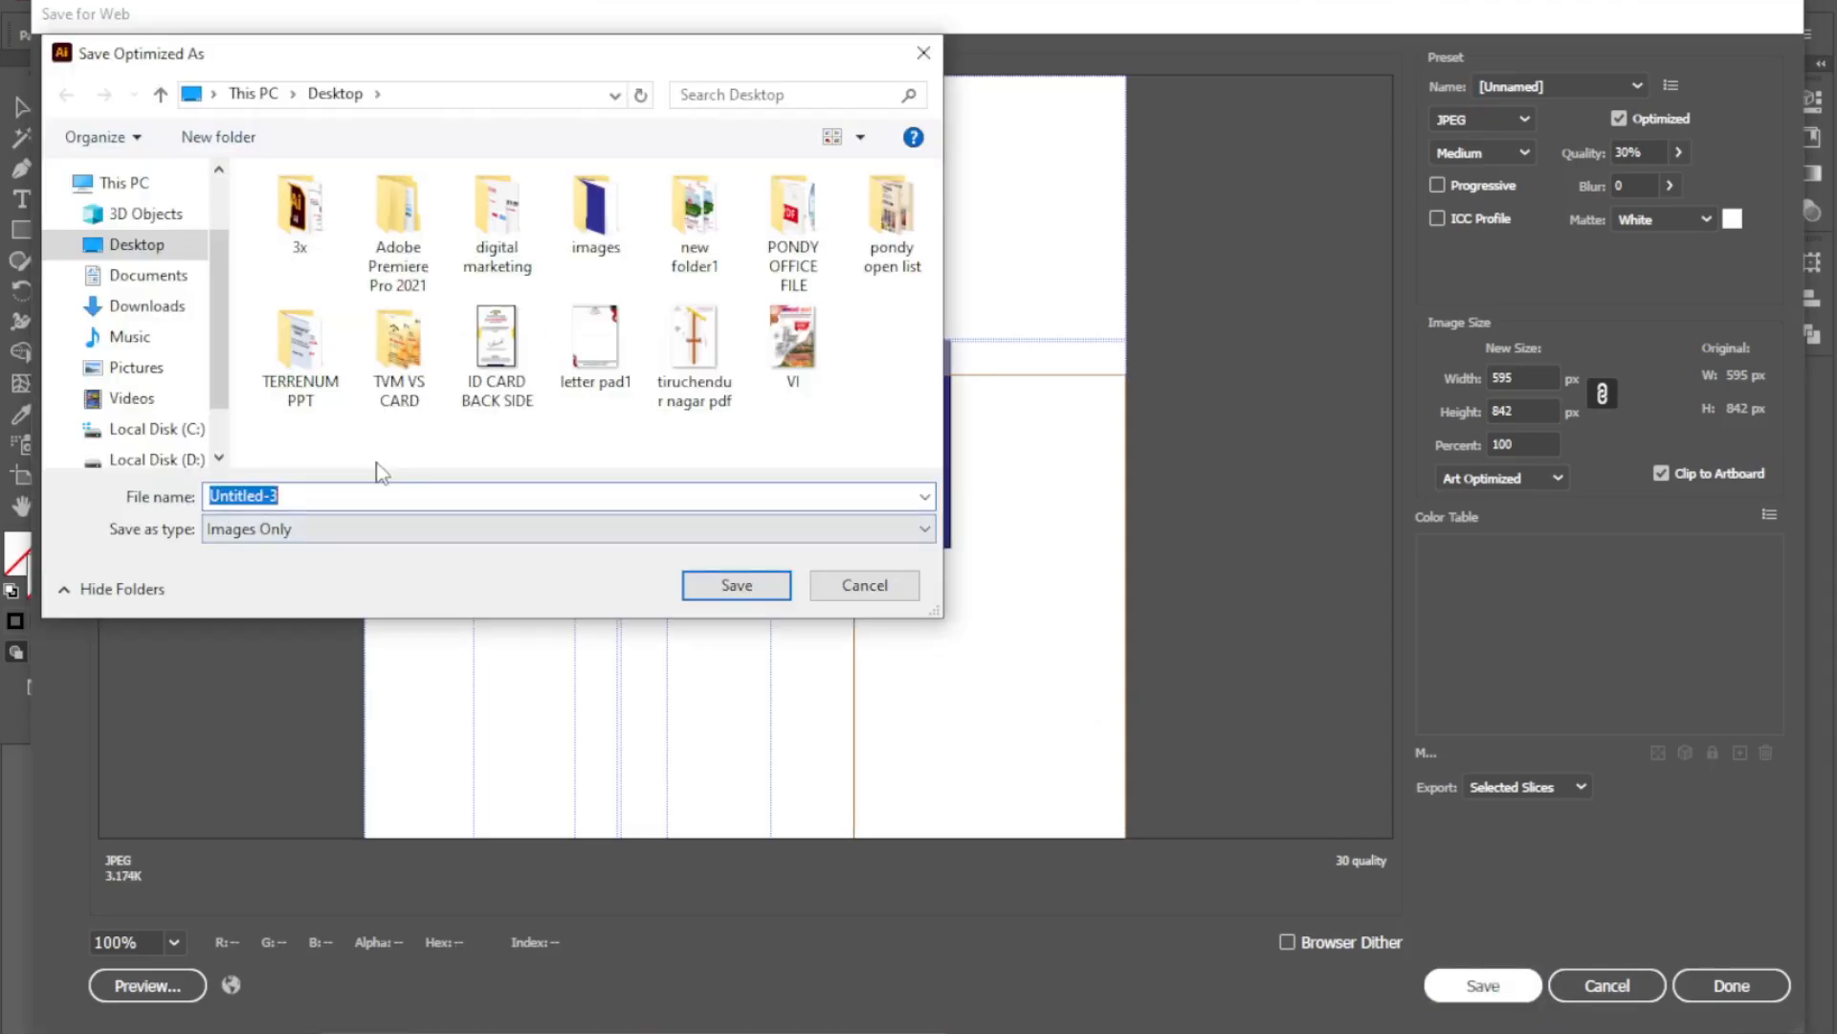
text(123)
click(746, 585)
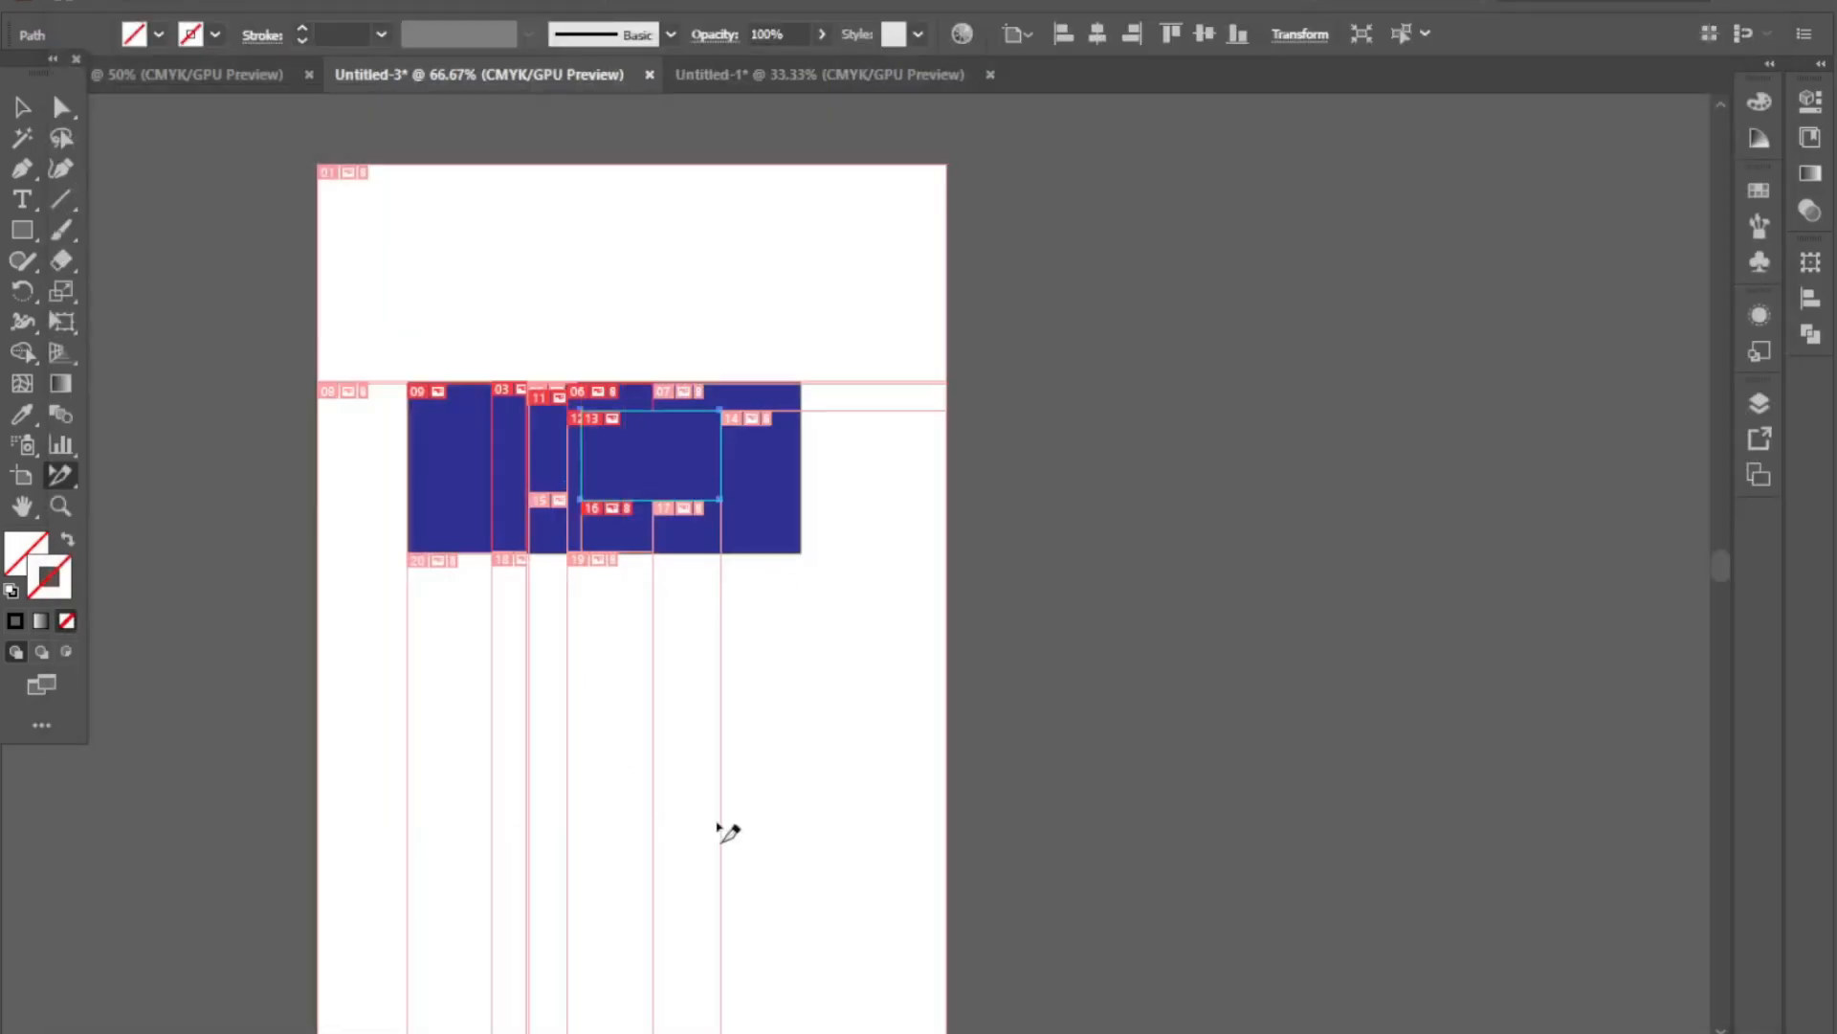
- Switch to File Explorer, examine the new exports in the images folder, and go back to the Desktop folder
key(alt+Tab)
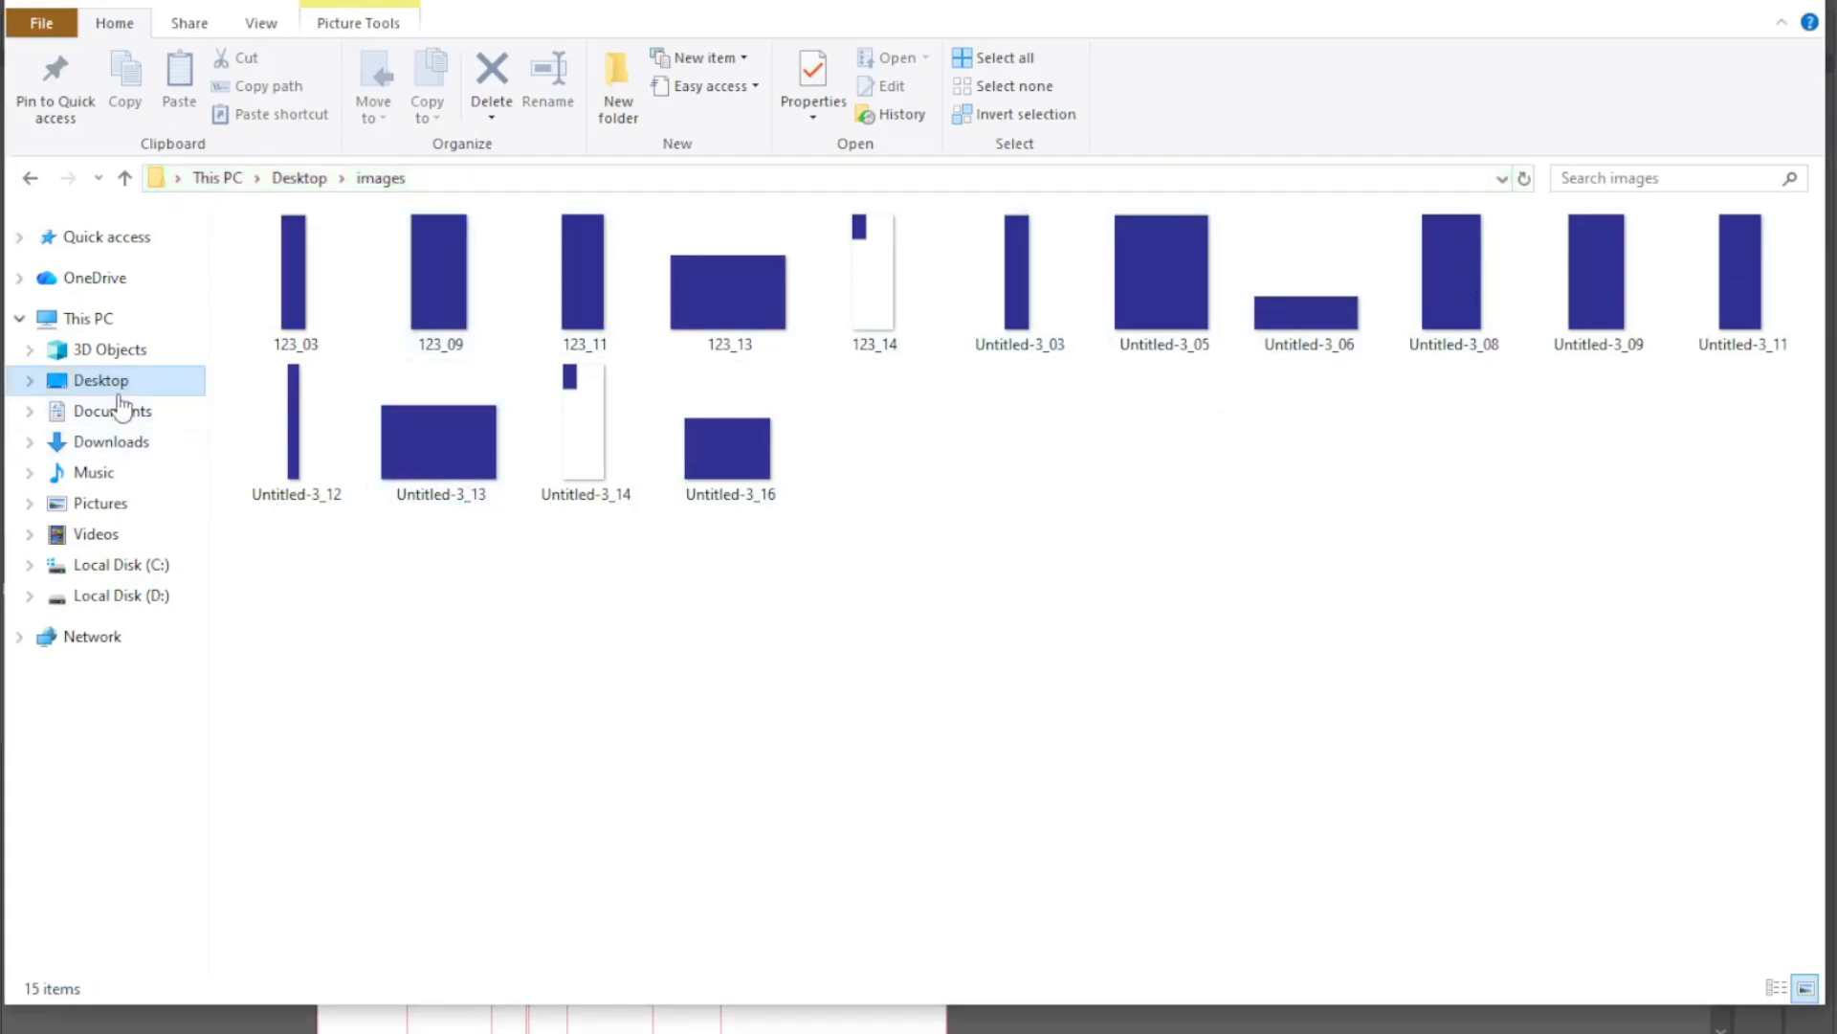
click(29, 179)
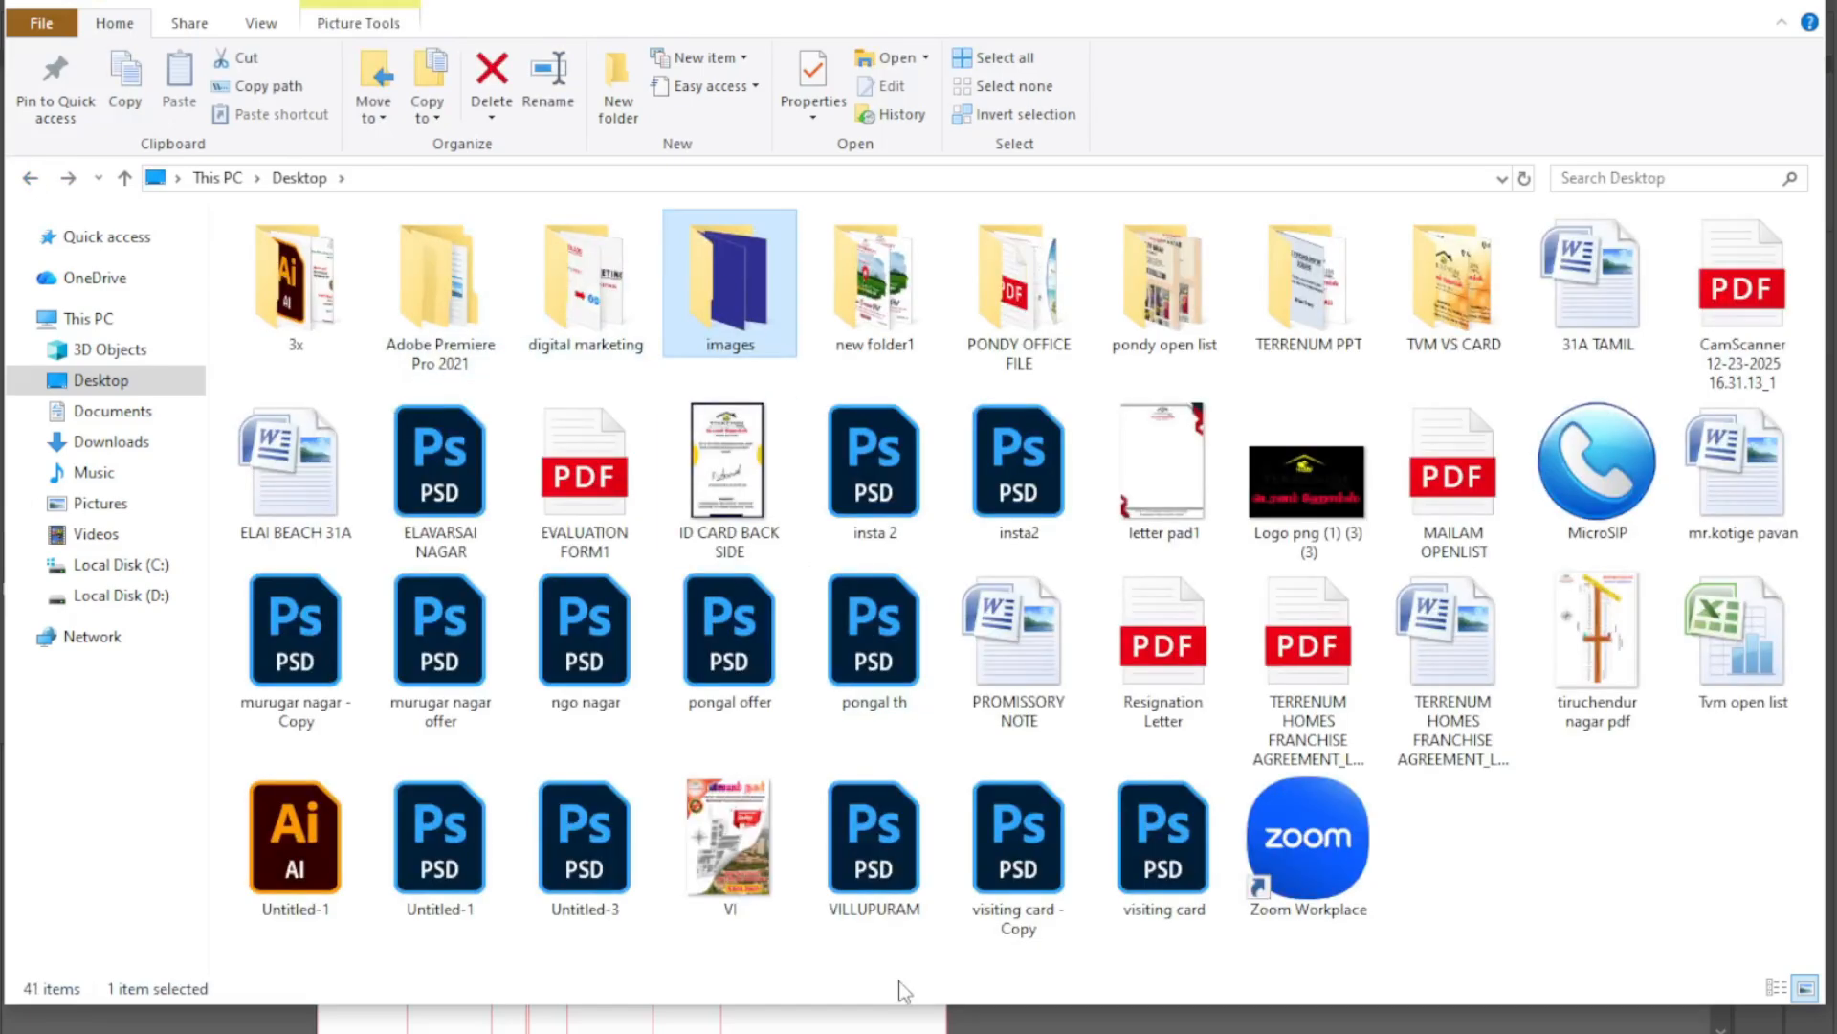
- Return to Illustrator and, in the Untitled-1 waterfall photo document, draw a narrow slice at upper left and a tall one at right
key(alt+Tab)
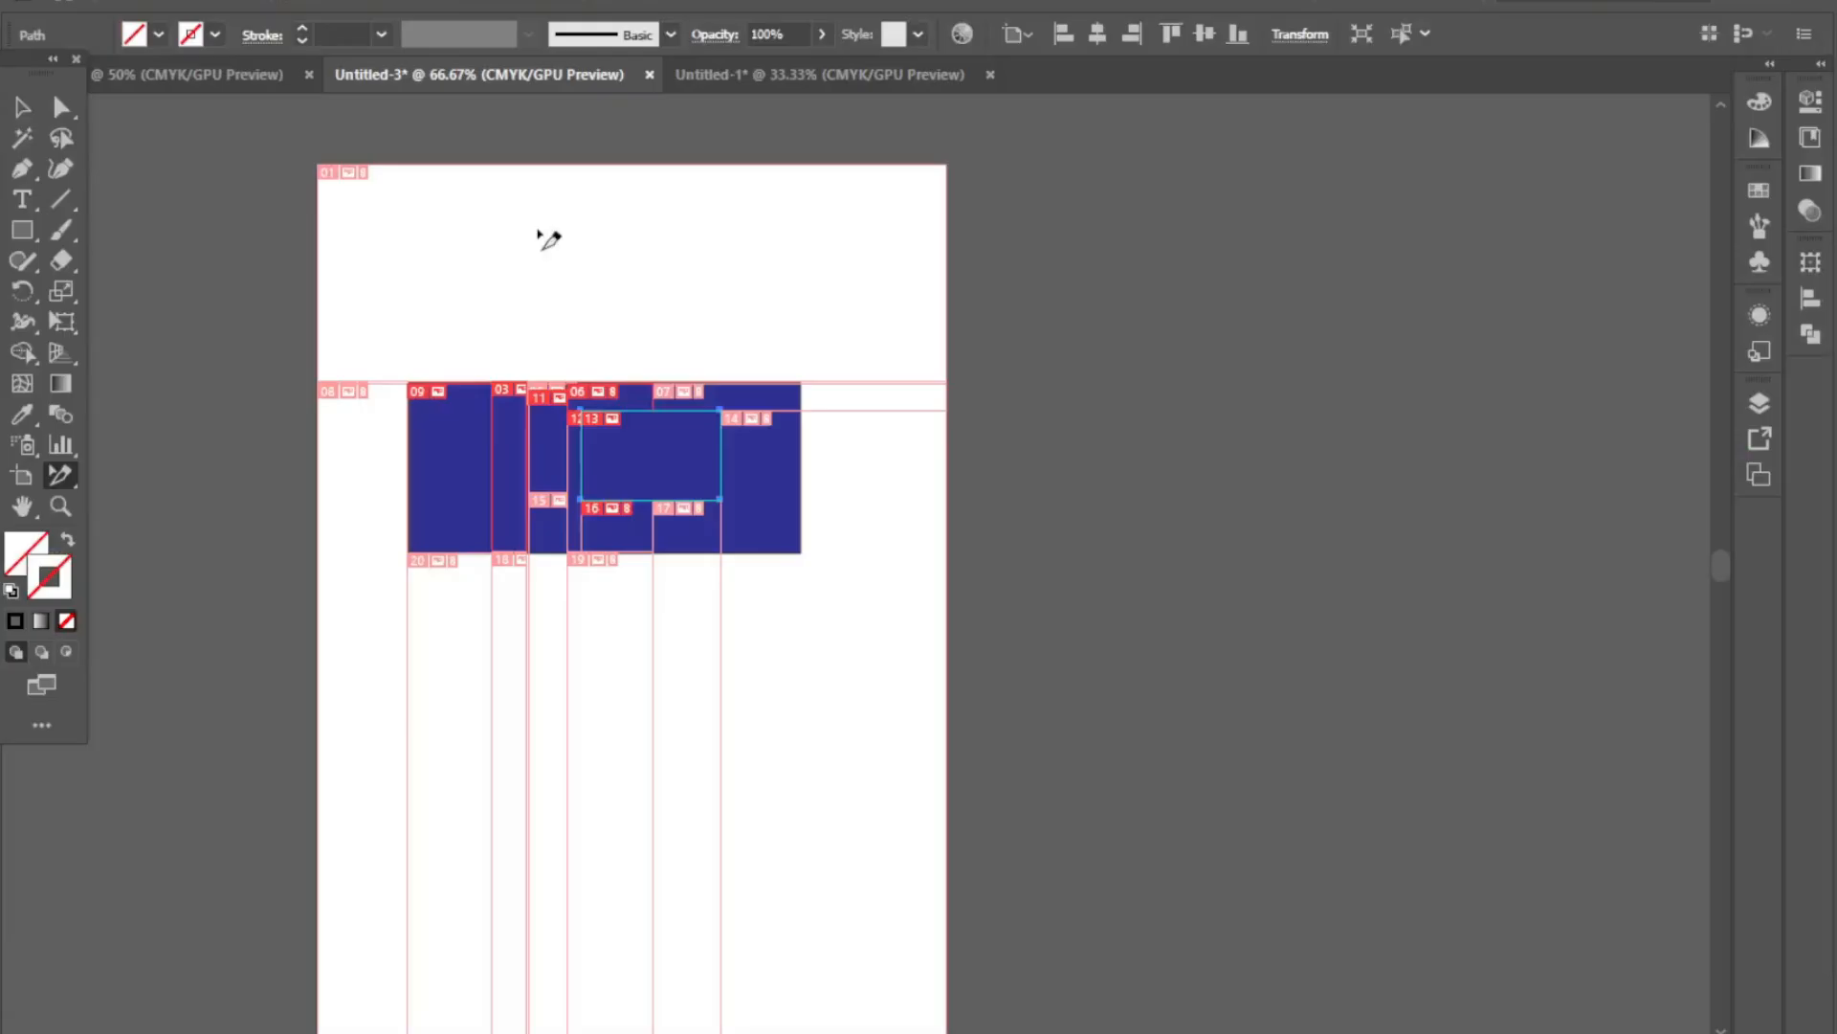
click(268, 72)
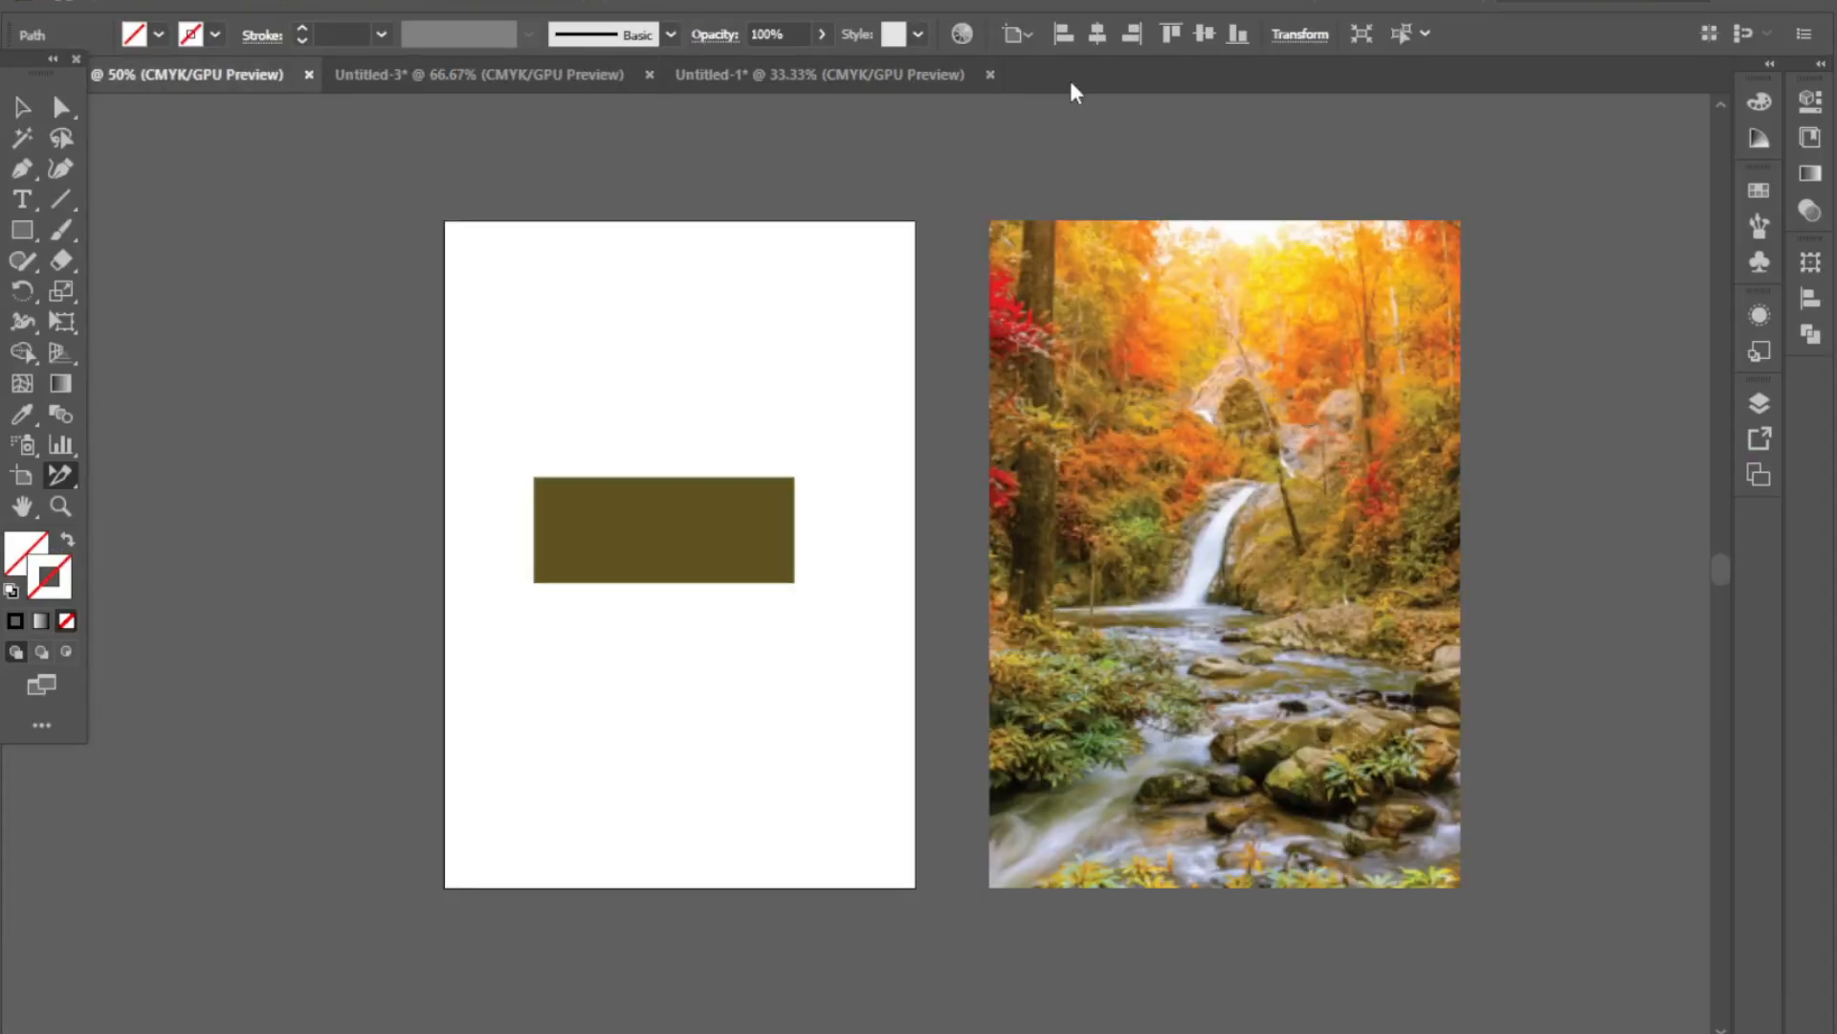
click(860, 76)
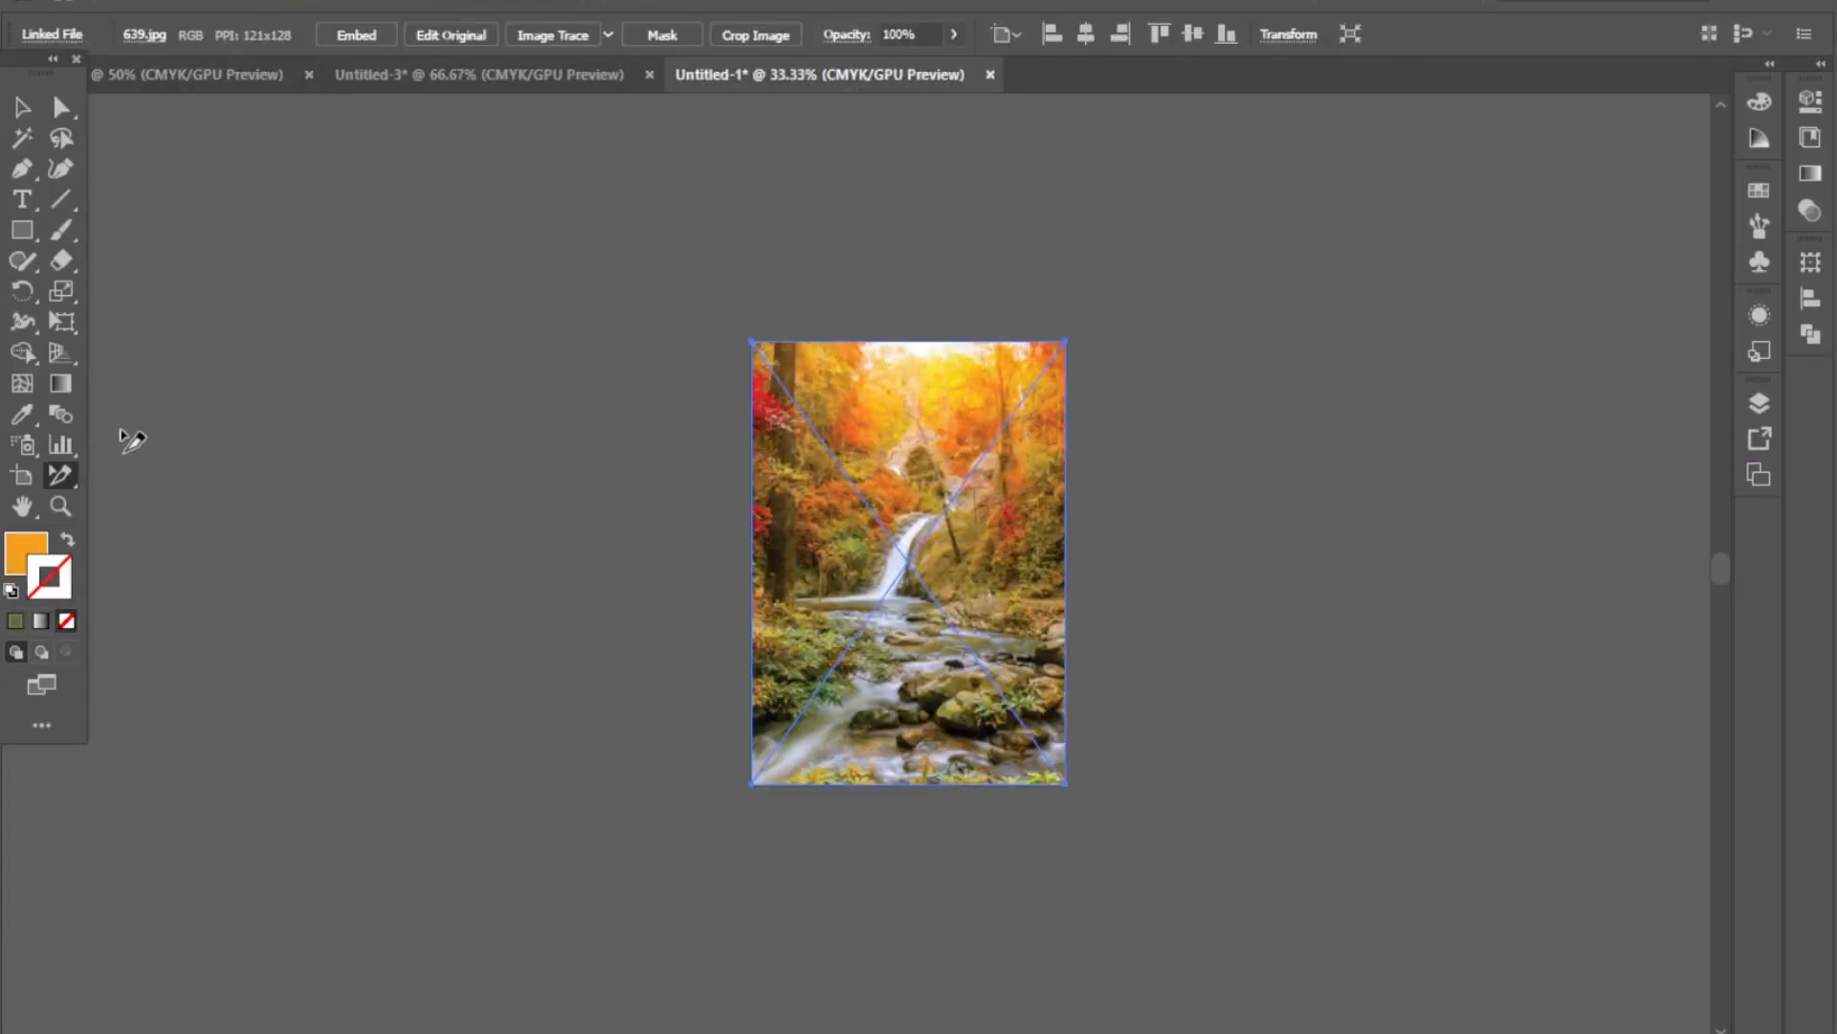
drag(59, 473, 142, 474)
drag(825, 398, 844, 499)
drag(958, 380, 1039, 720)
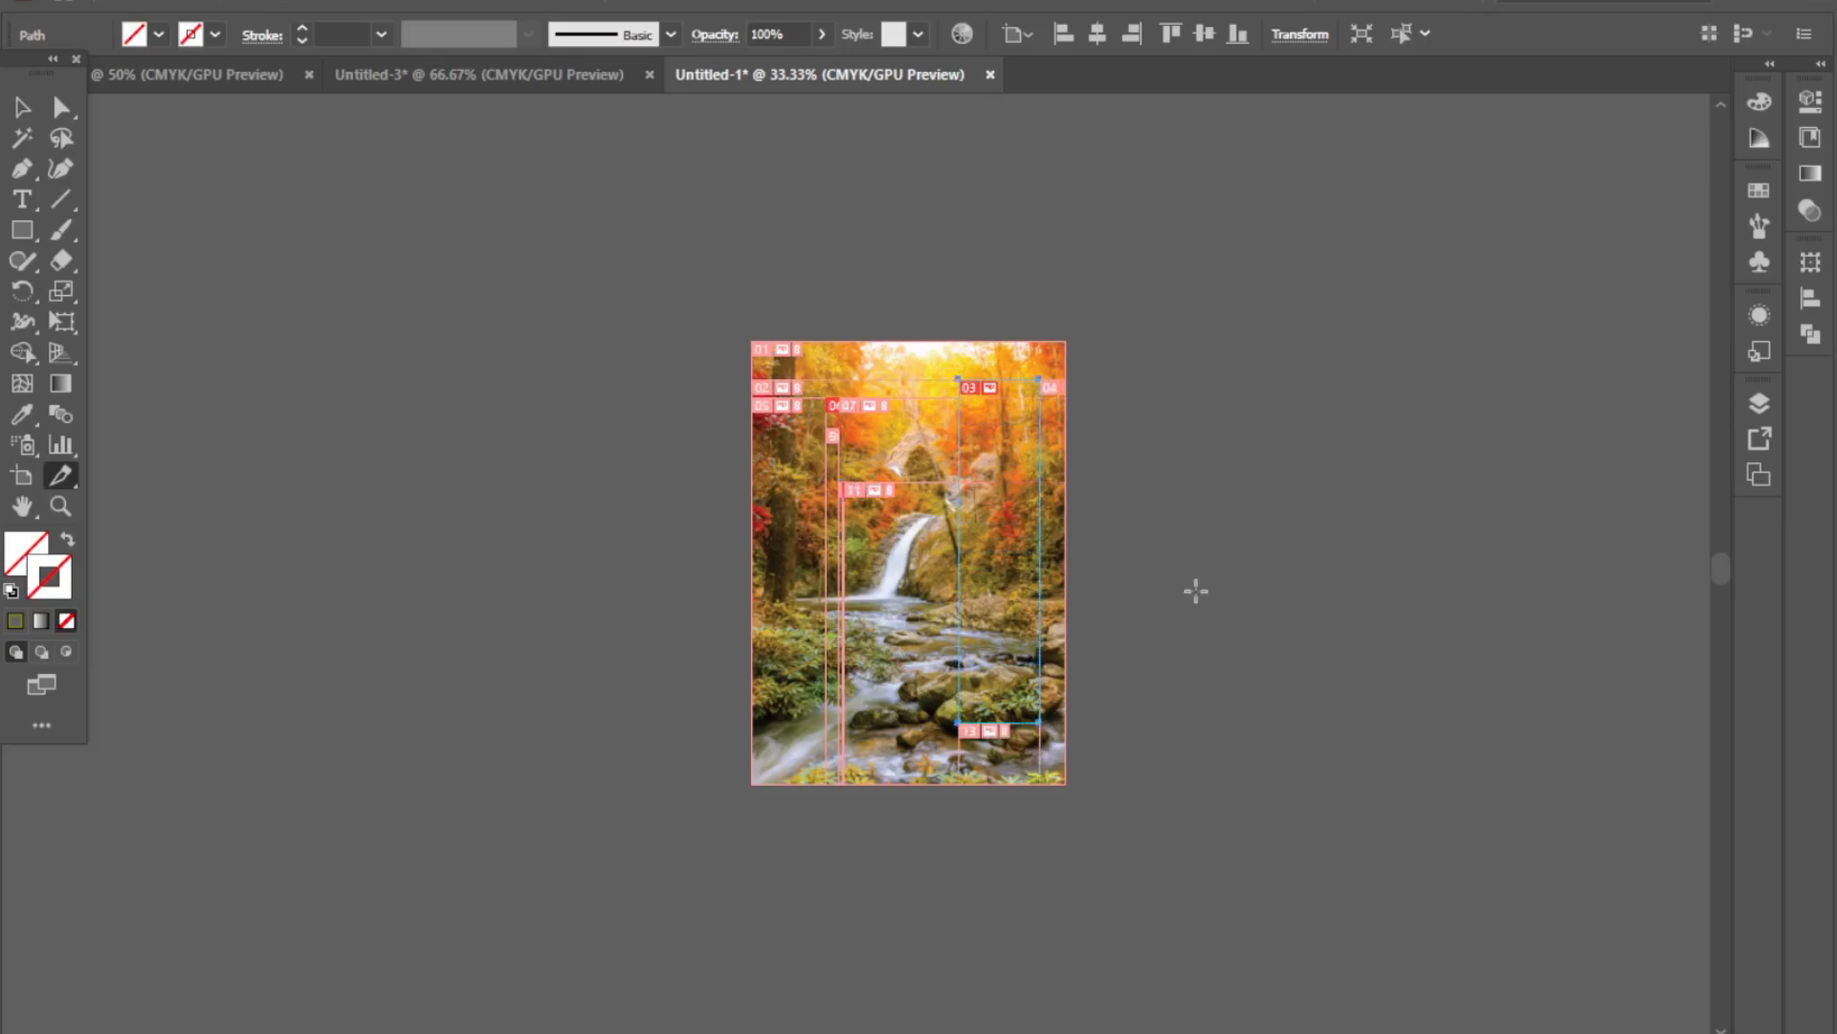
- Export the photo's selected slices with Save for Web (Legacy) to the Desktop as 345, and open the images folder in File Explorer
click(144, 5)
mouse_move(193, 467)
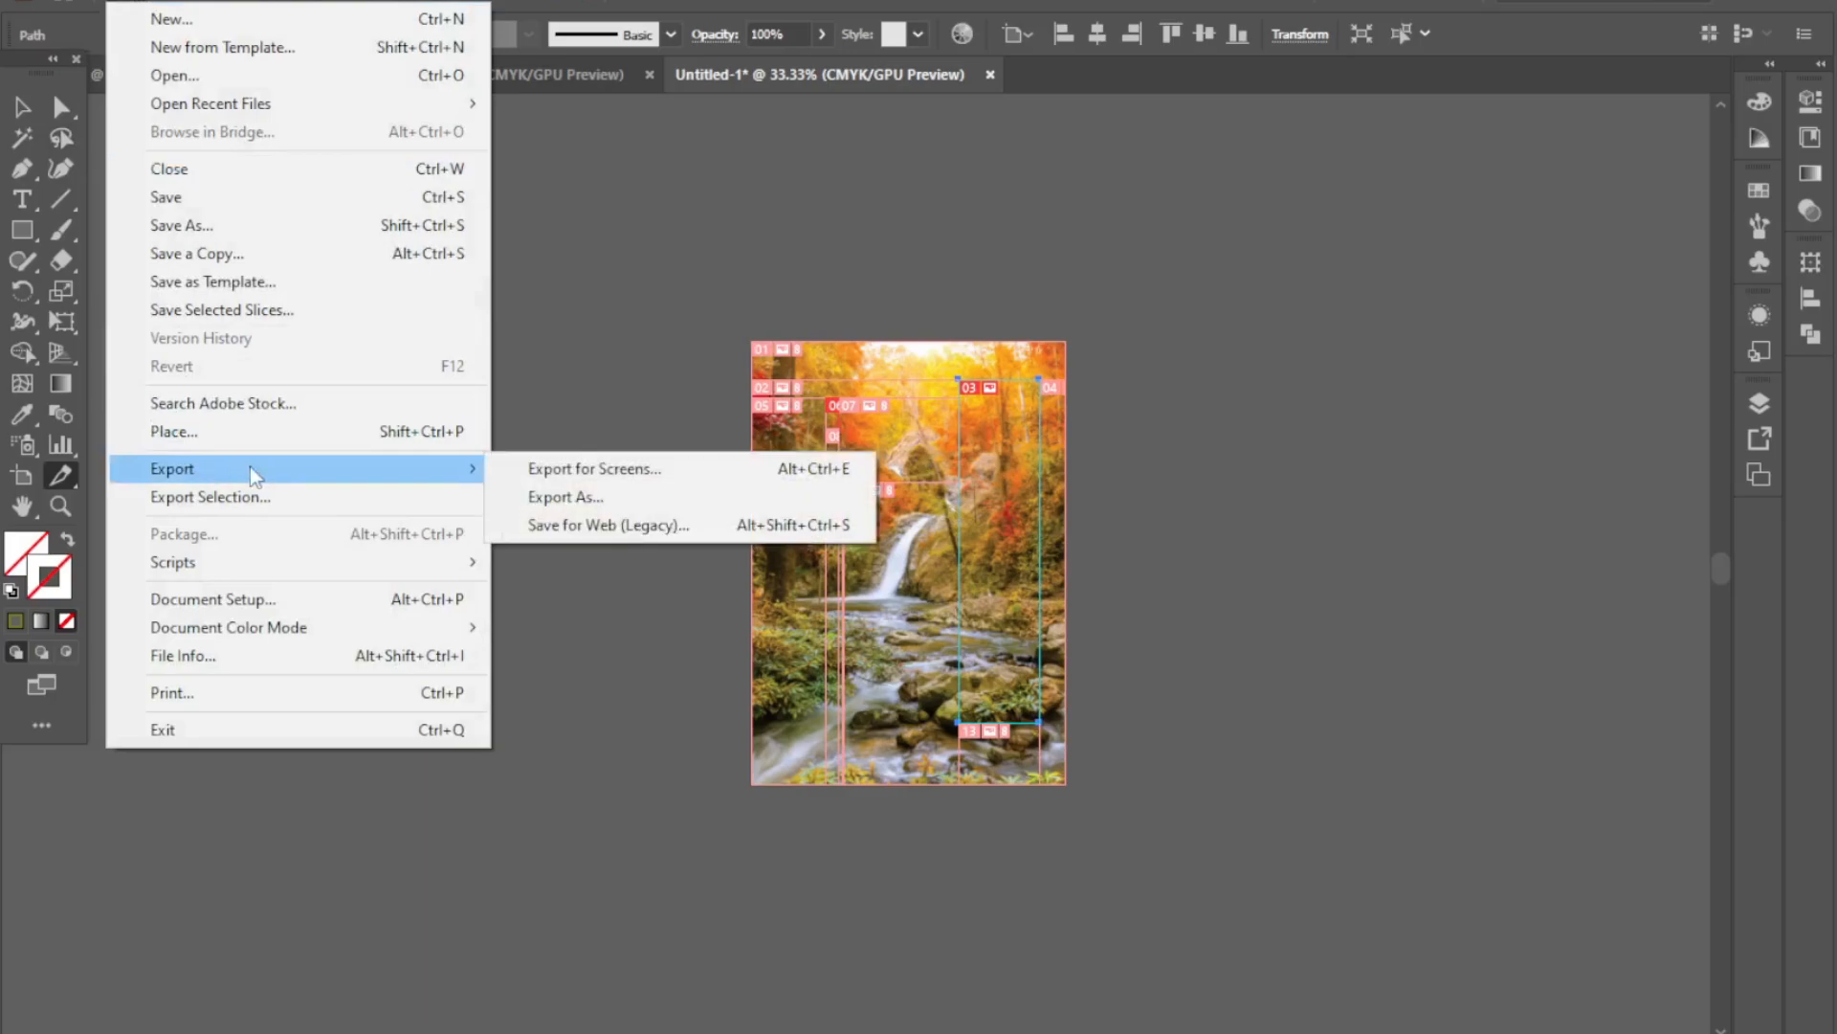
click(593, 527)
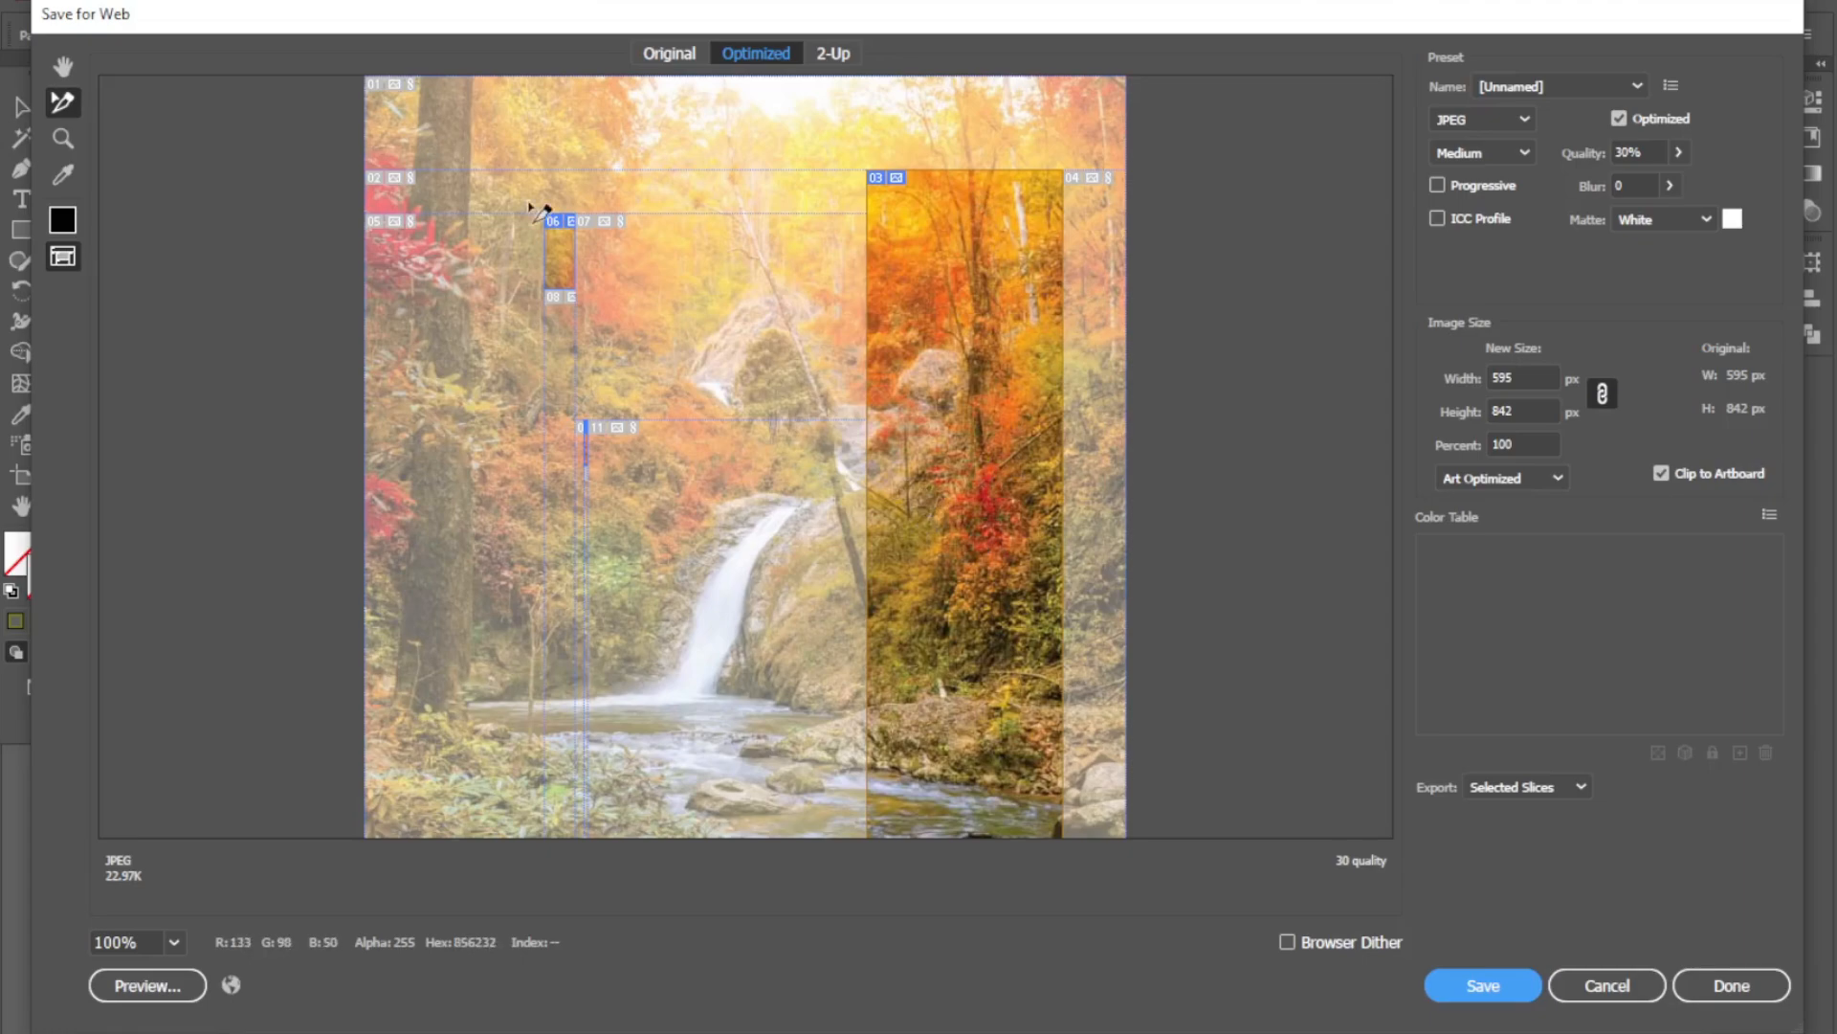
click(1507, 996)
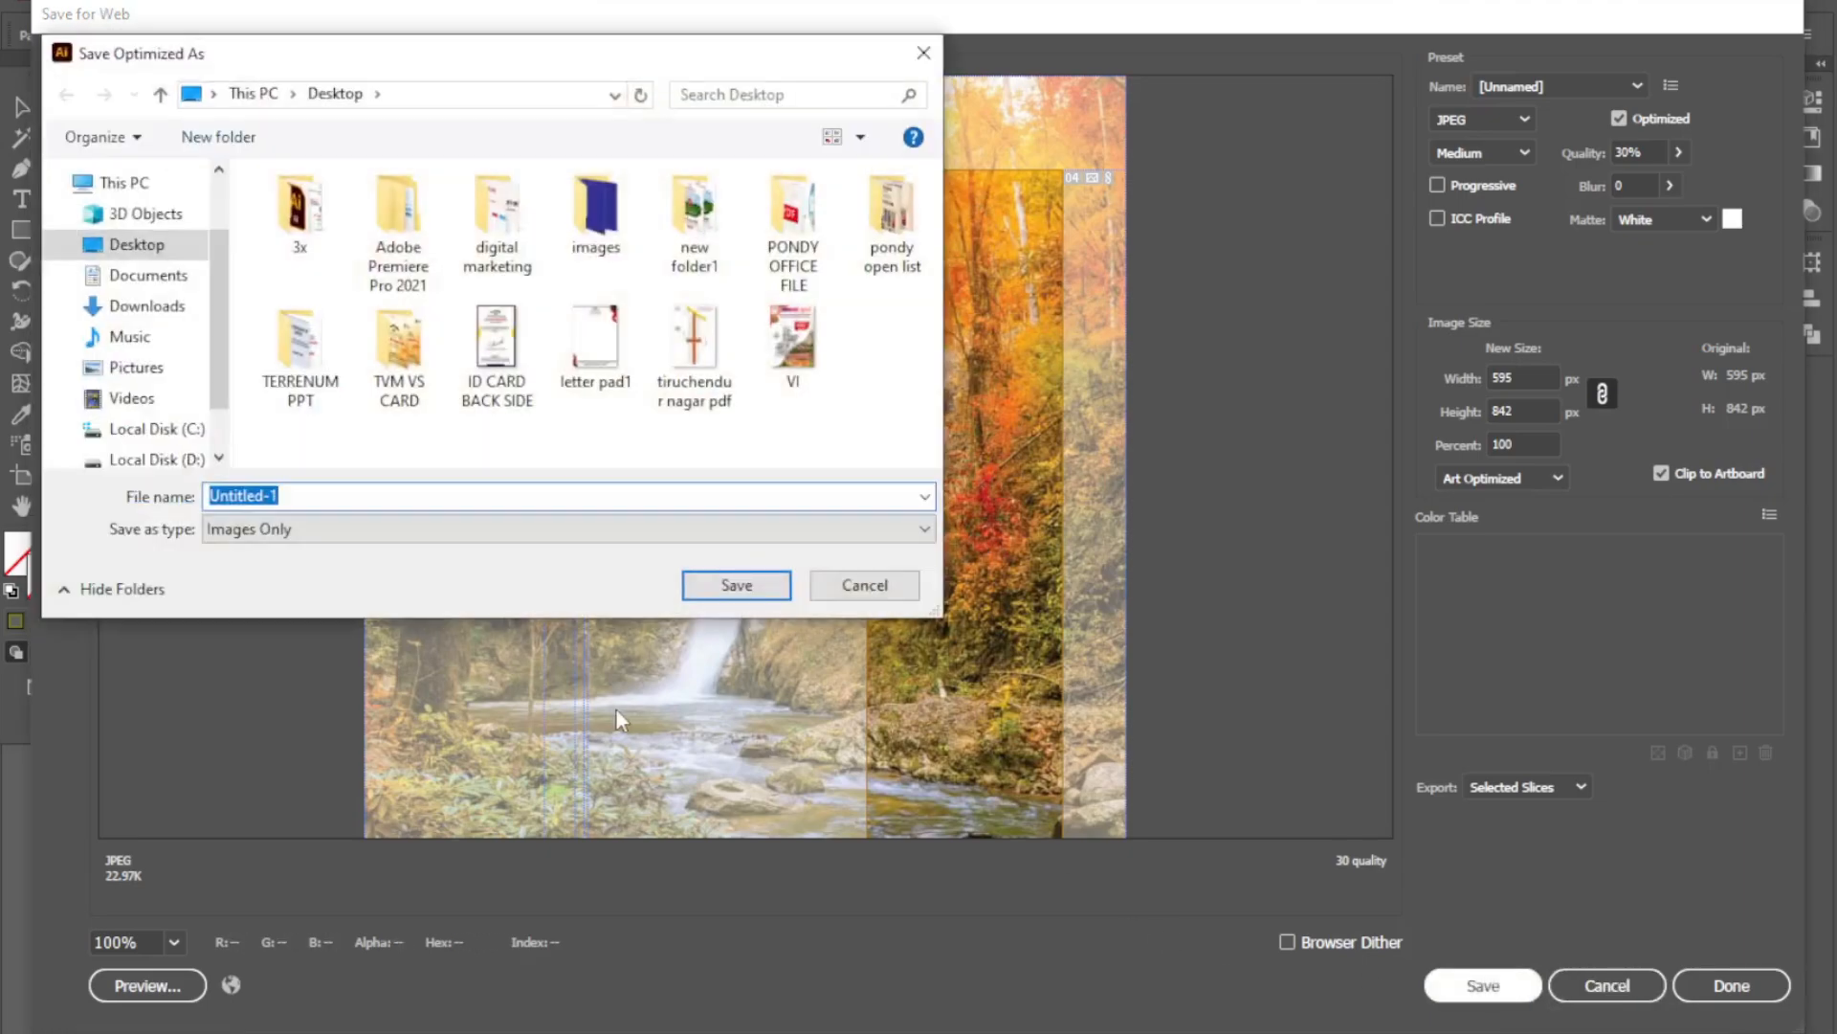
text(345)
click(737, 587)
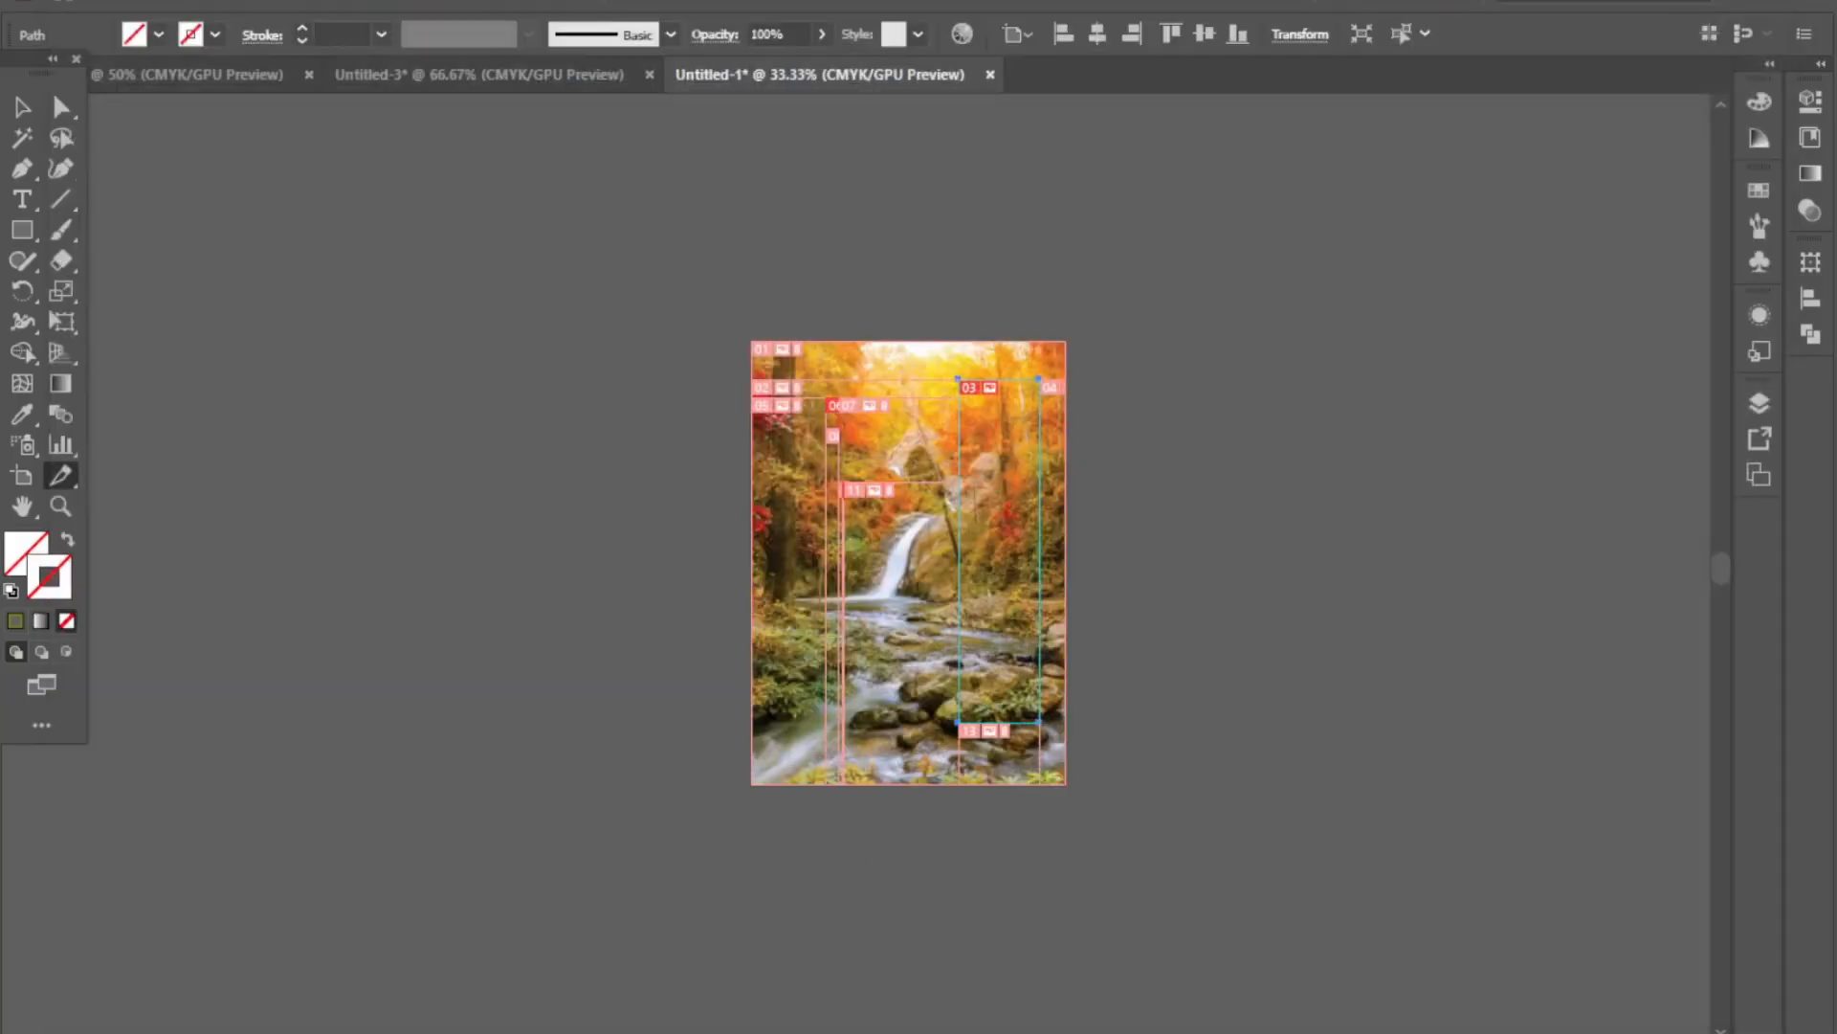
key(alt+Tab)
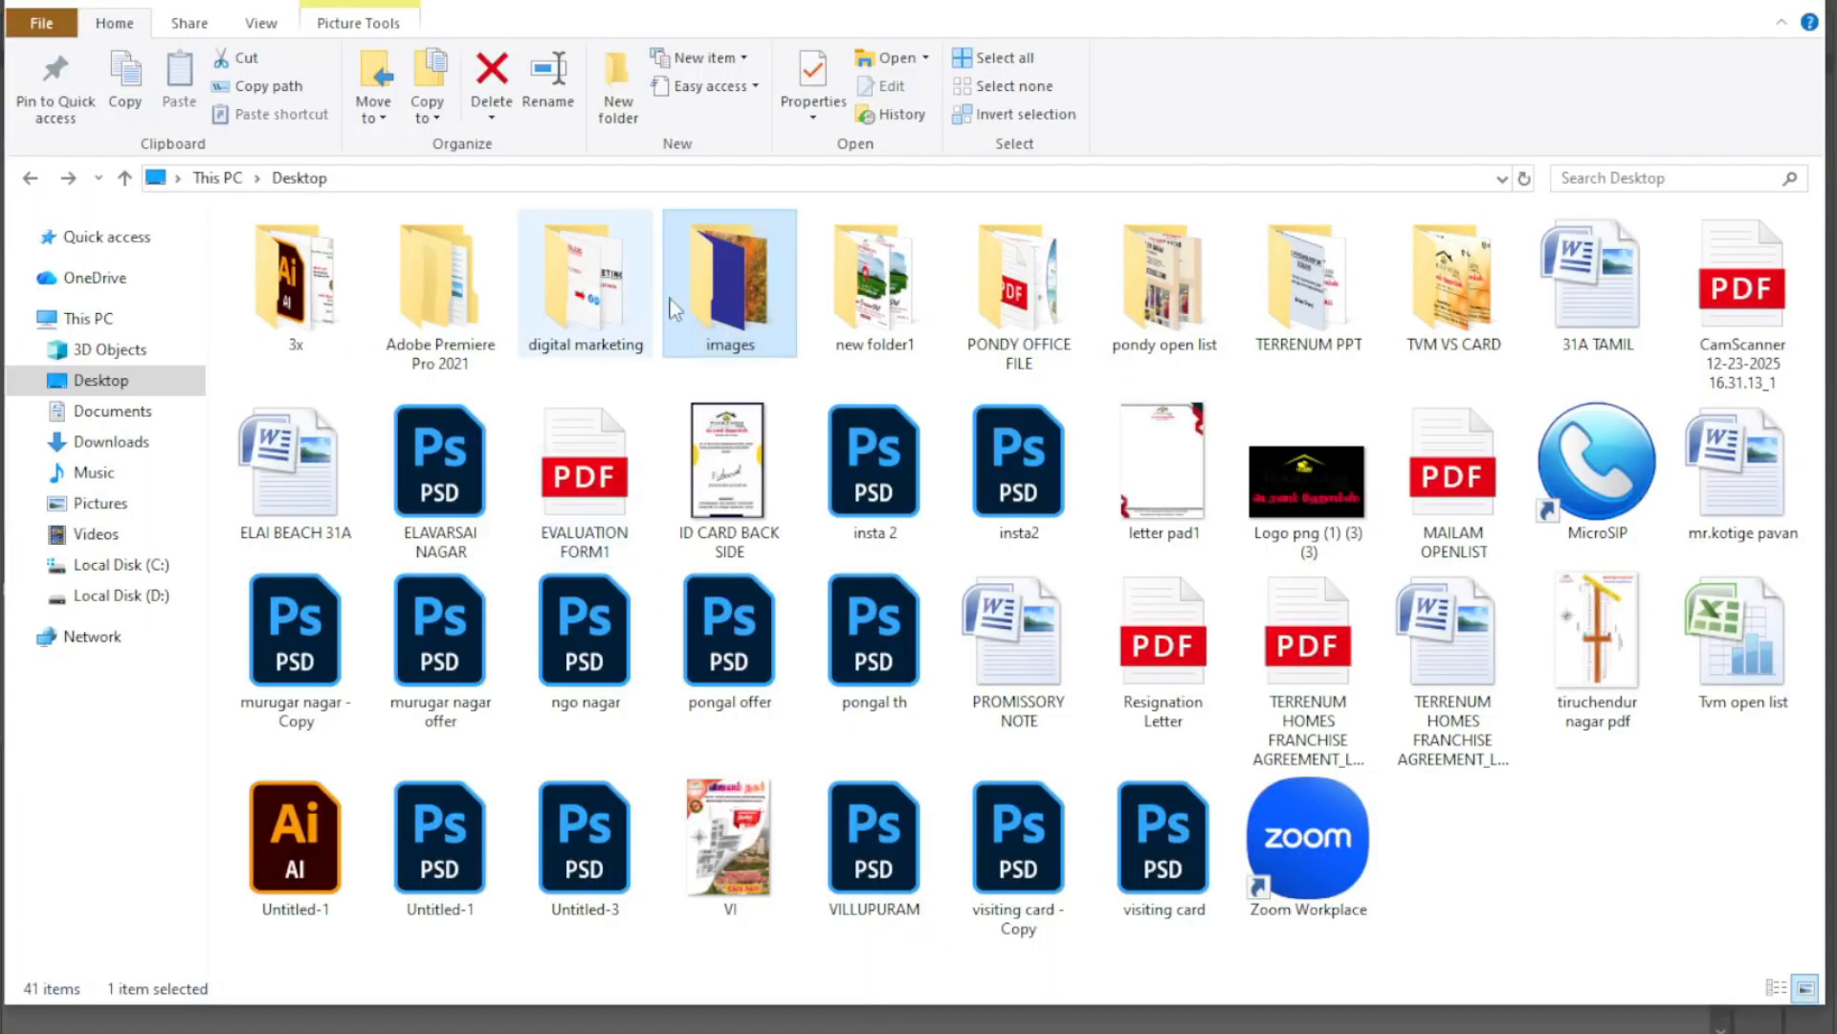
double_click(720, 312)
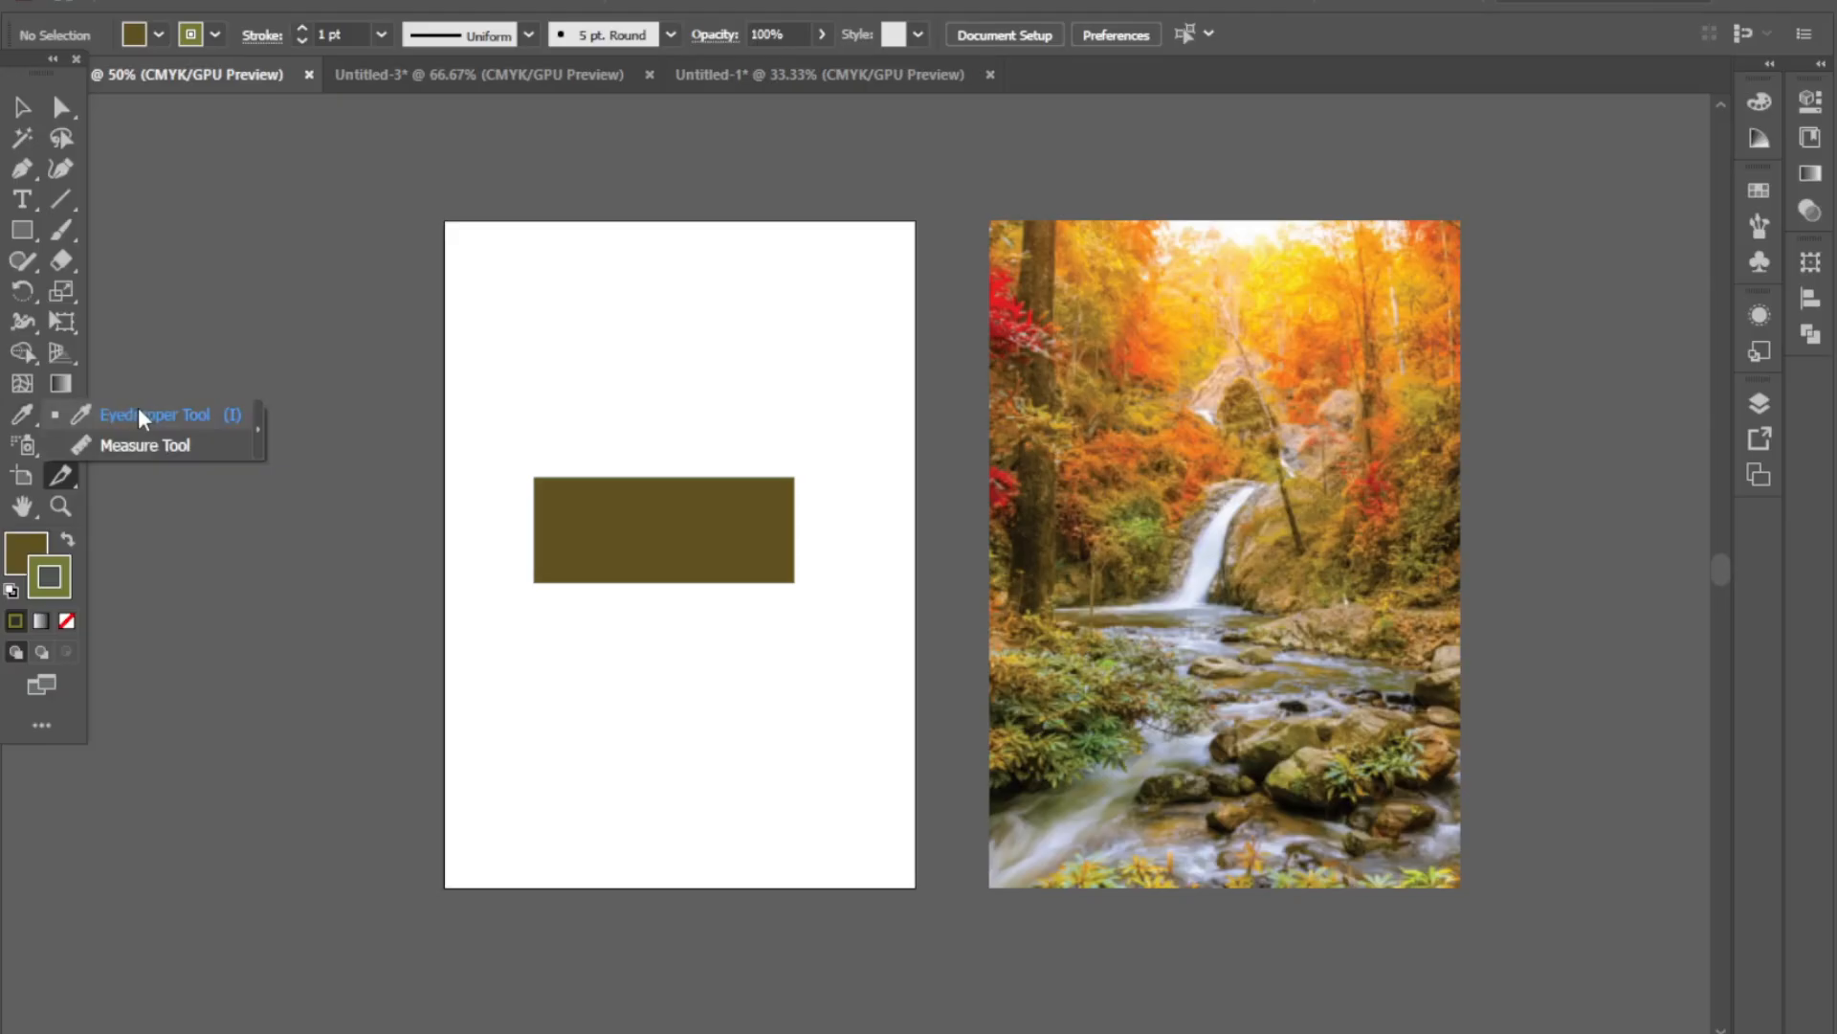
- In Illustrator, select the olive rectangle and fill it with yellow sampled from the waterfall photo's bright foliage using the Eyedropper
click(137, 406)
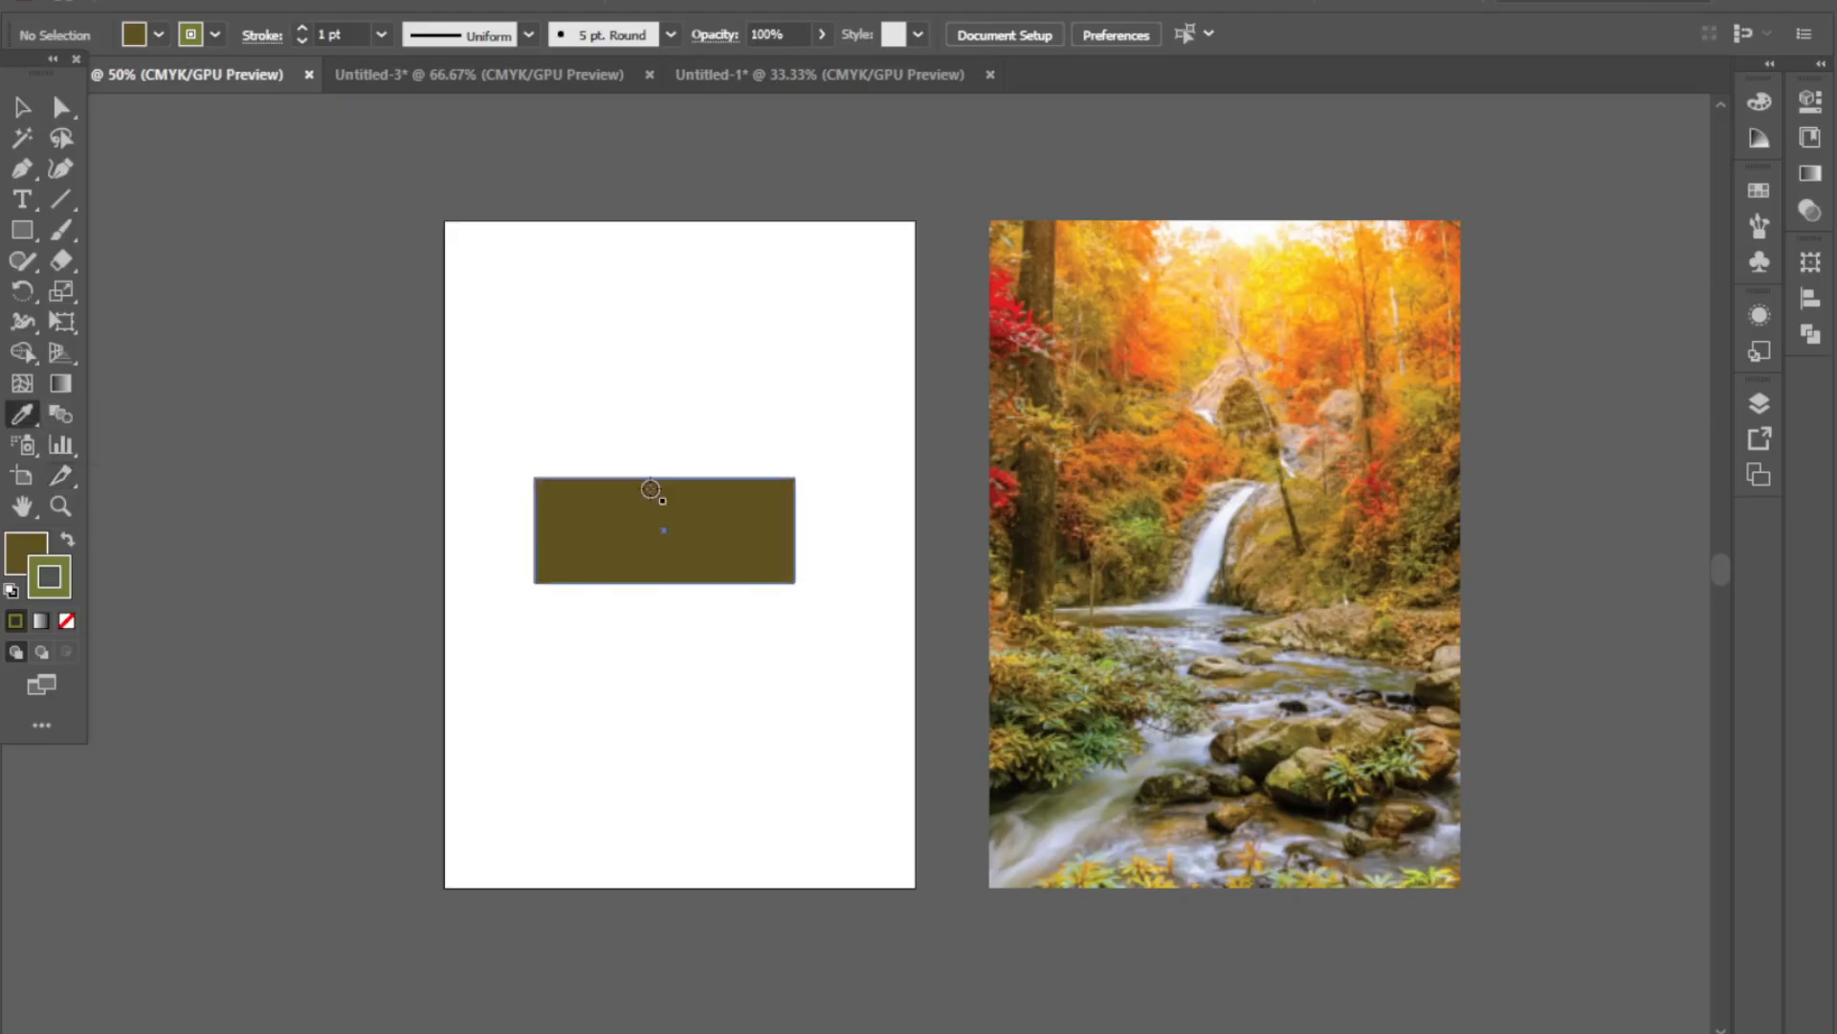
click(24, 108)
click(750, 521)
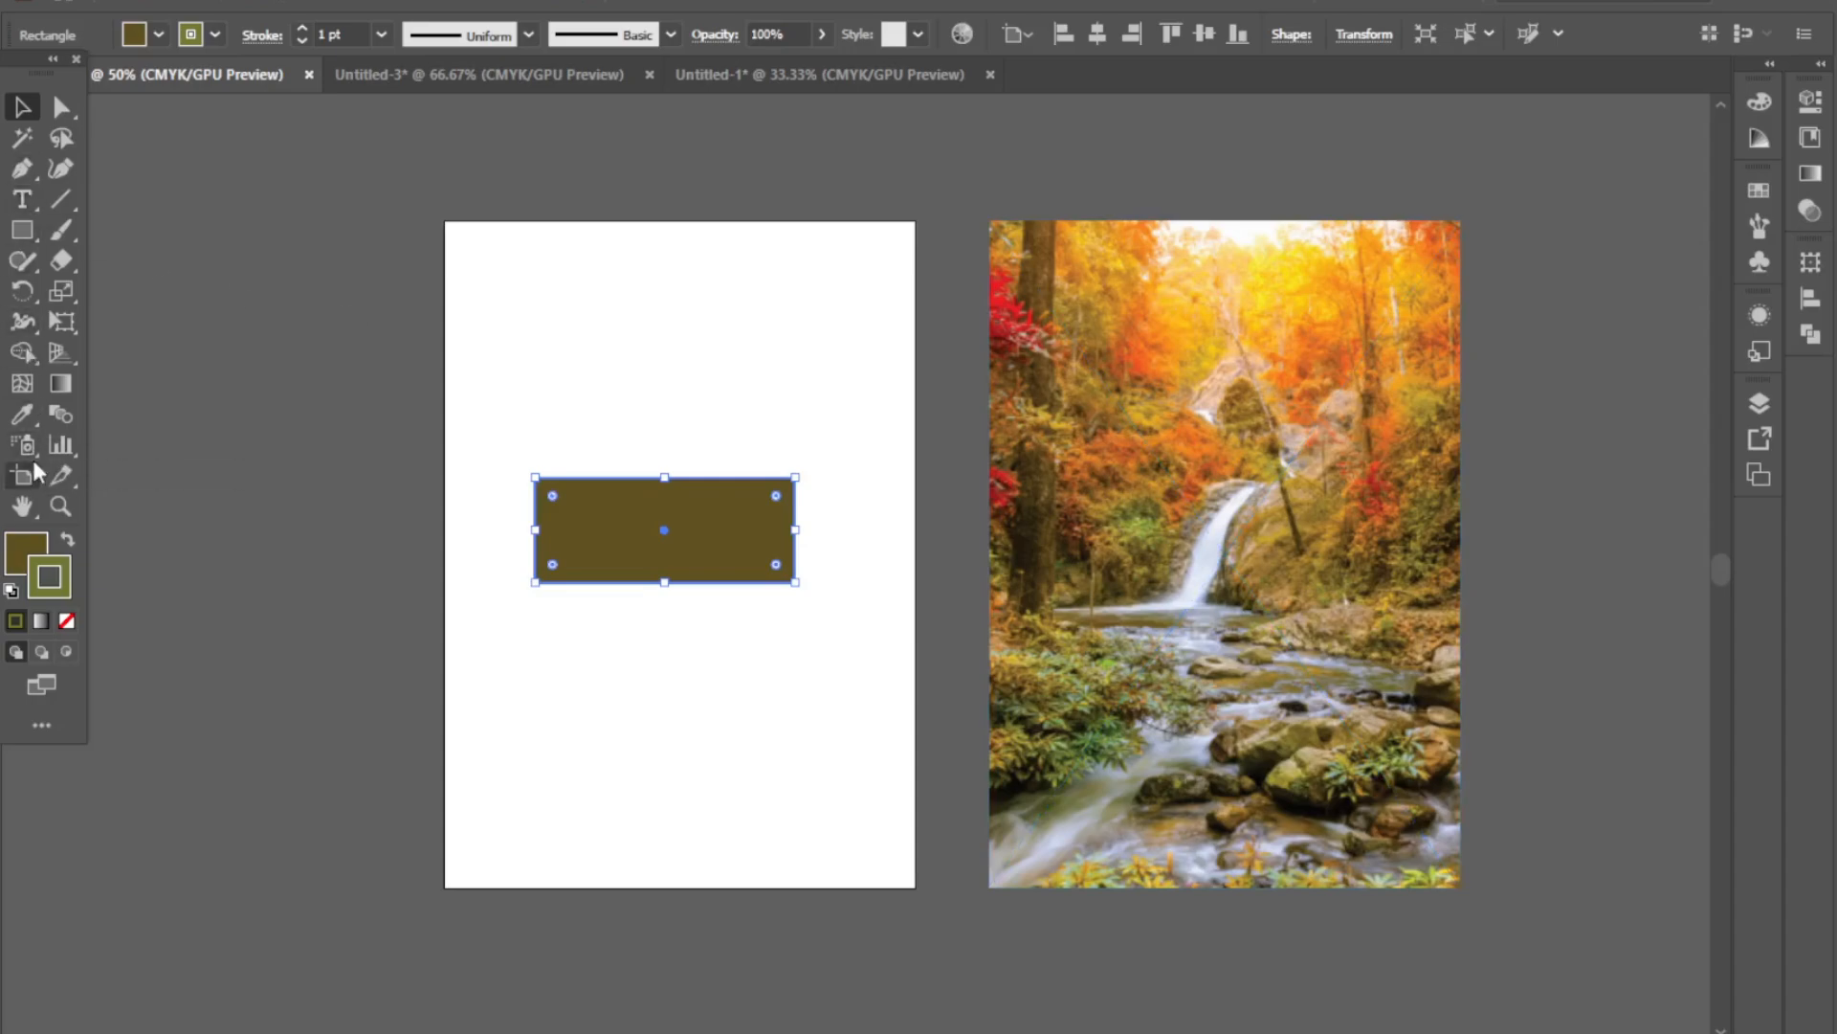
click(21, 413)
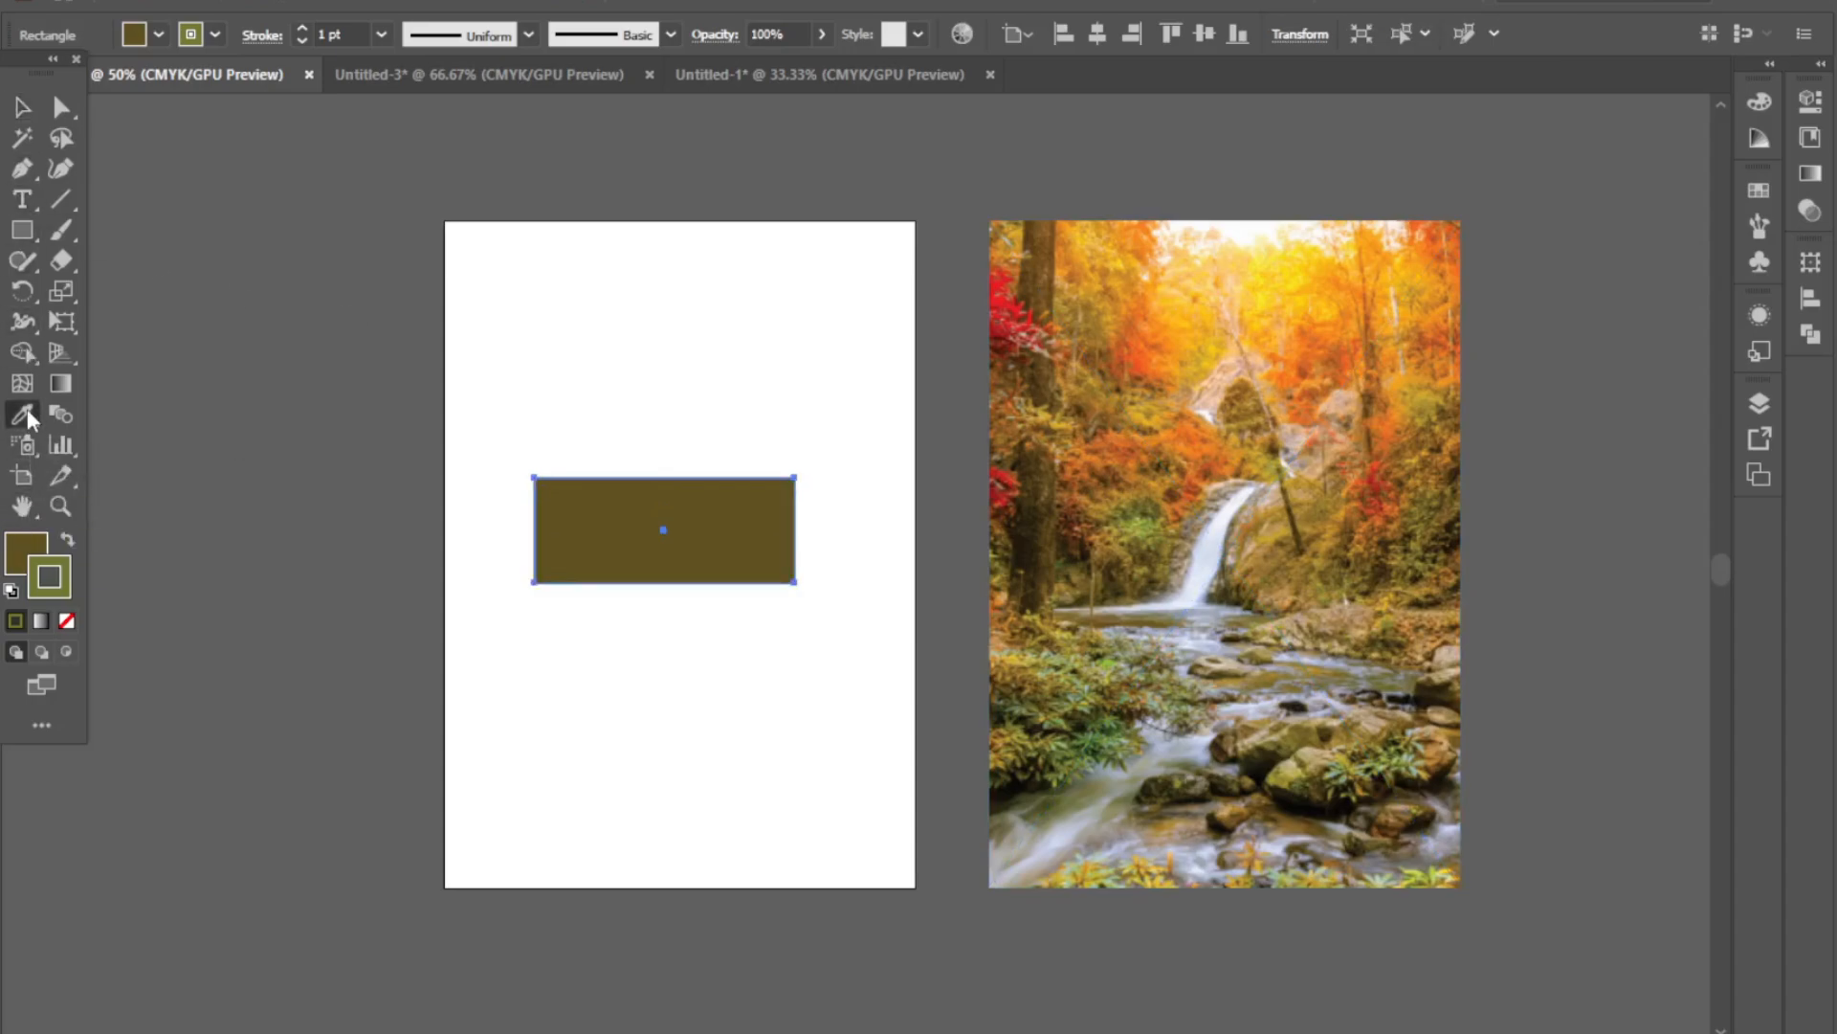
click(1269, 303)
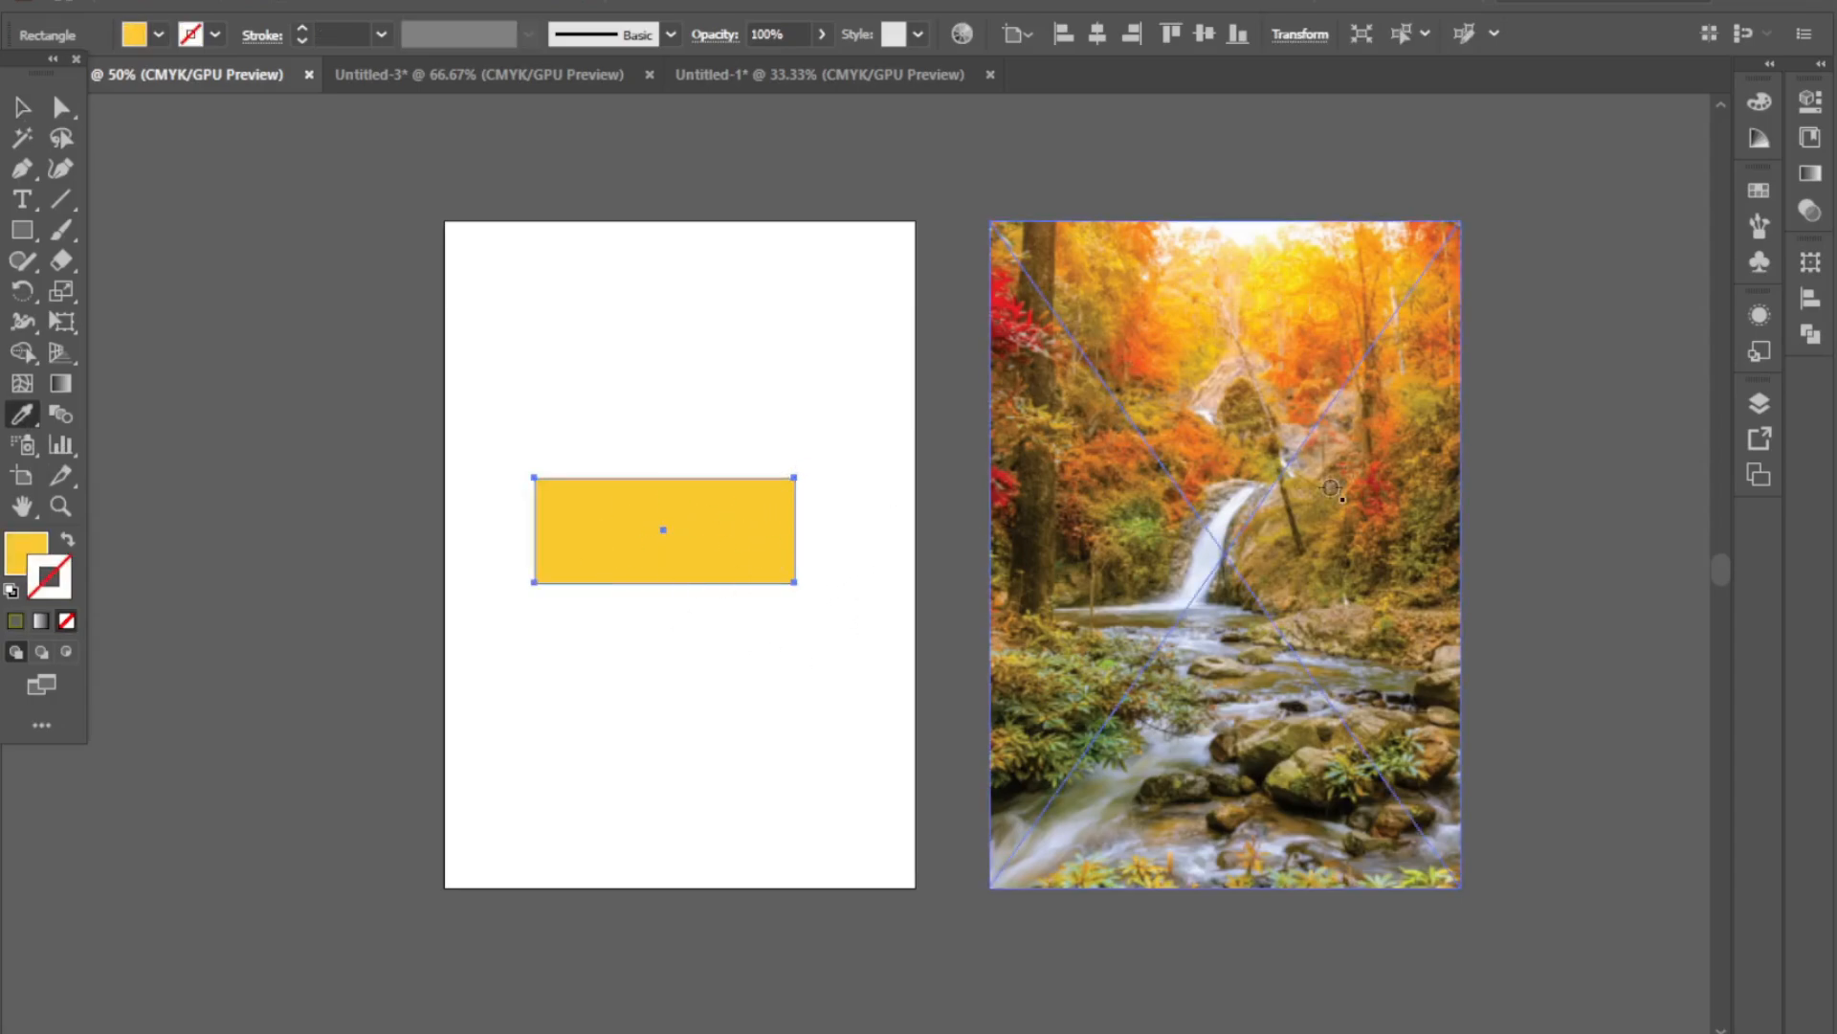
- Sample further Eyedropper colours for the rectangle from the waterfall photo's trees, rocks, foliage and edges
click(1427, 412)
click(1213, 399)
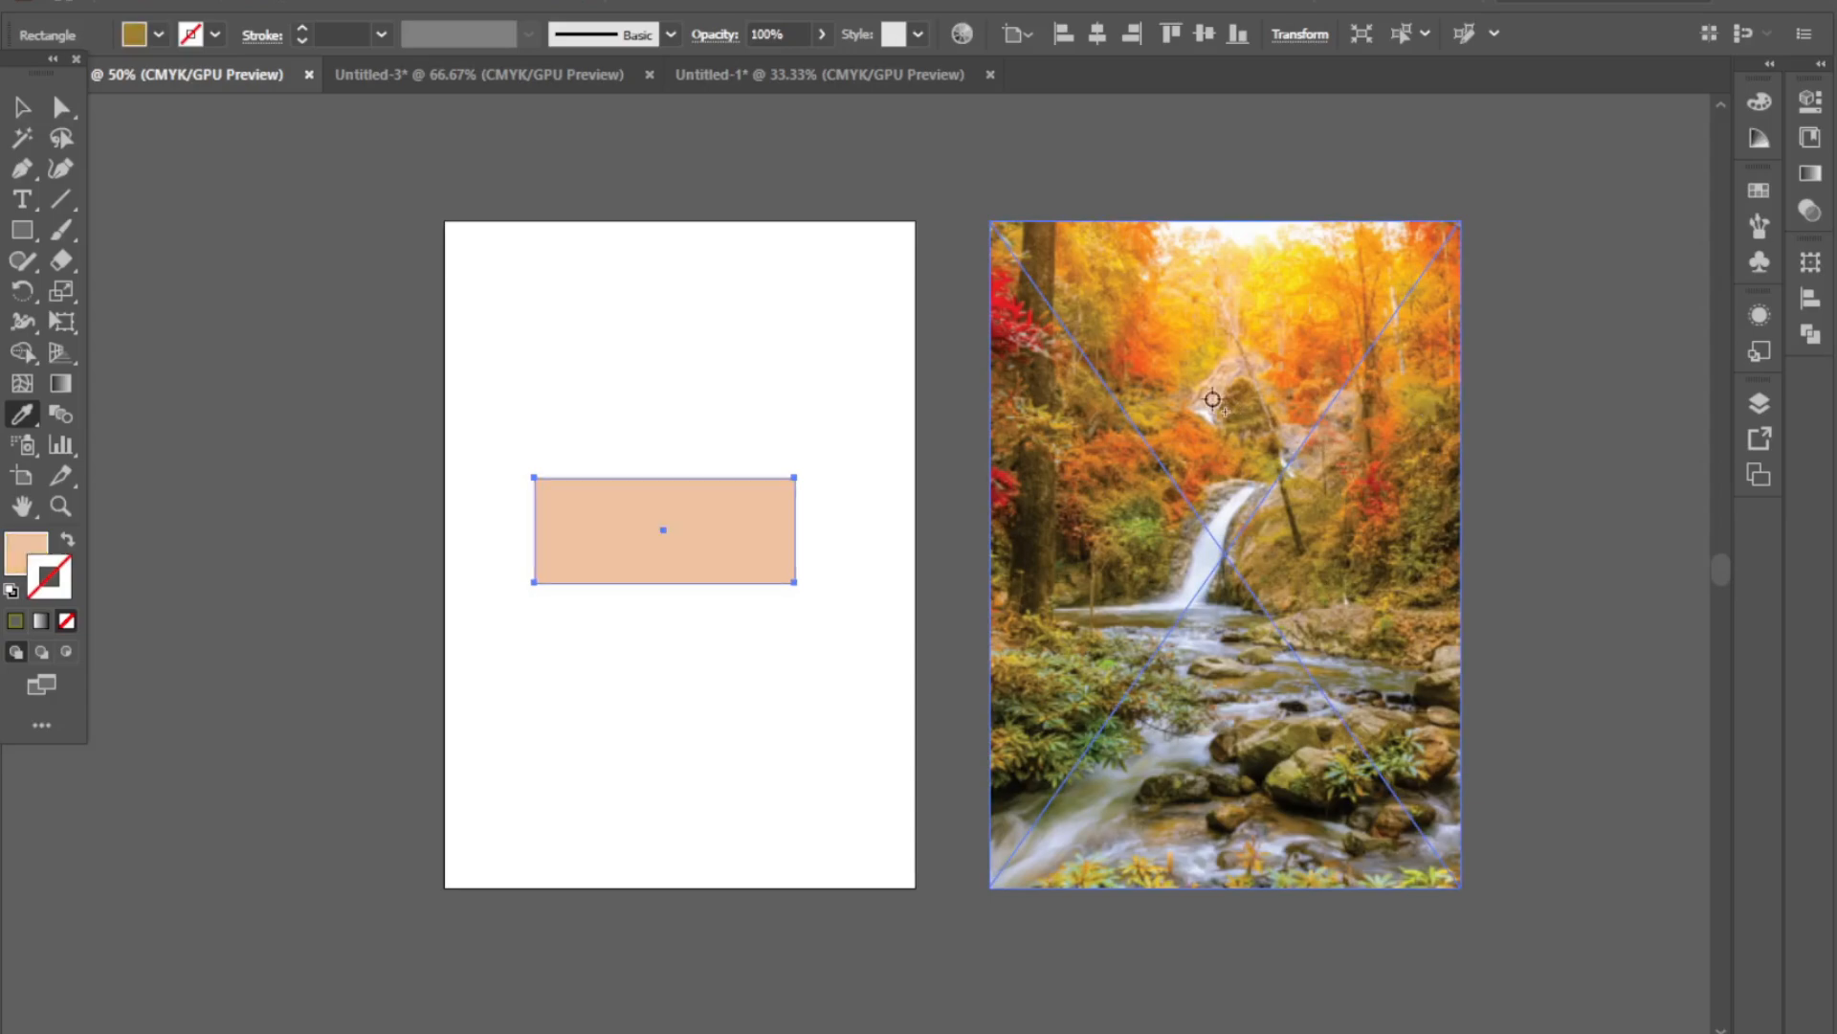
click(1123, 523)
click(1052, 575)
click(1009, 671)
click(1094, 273)
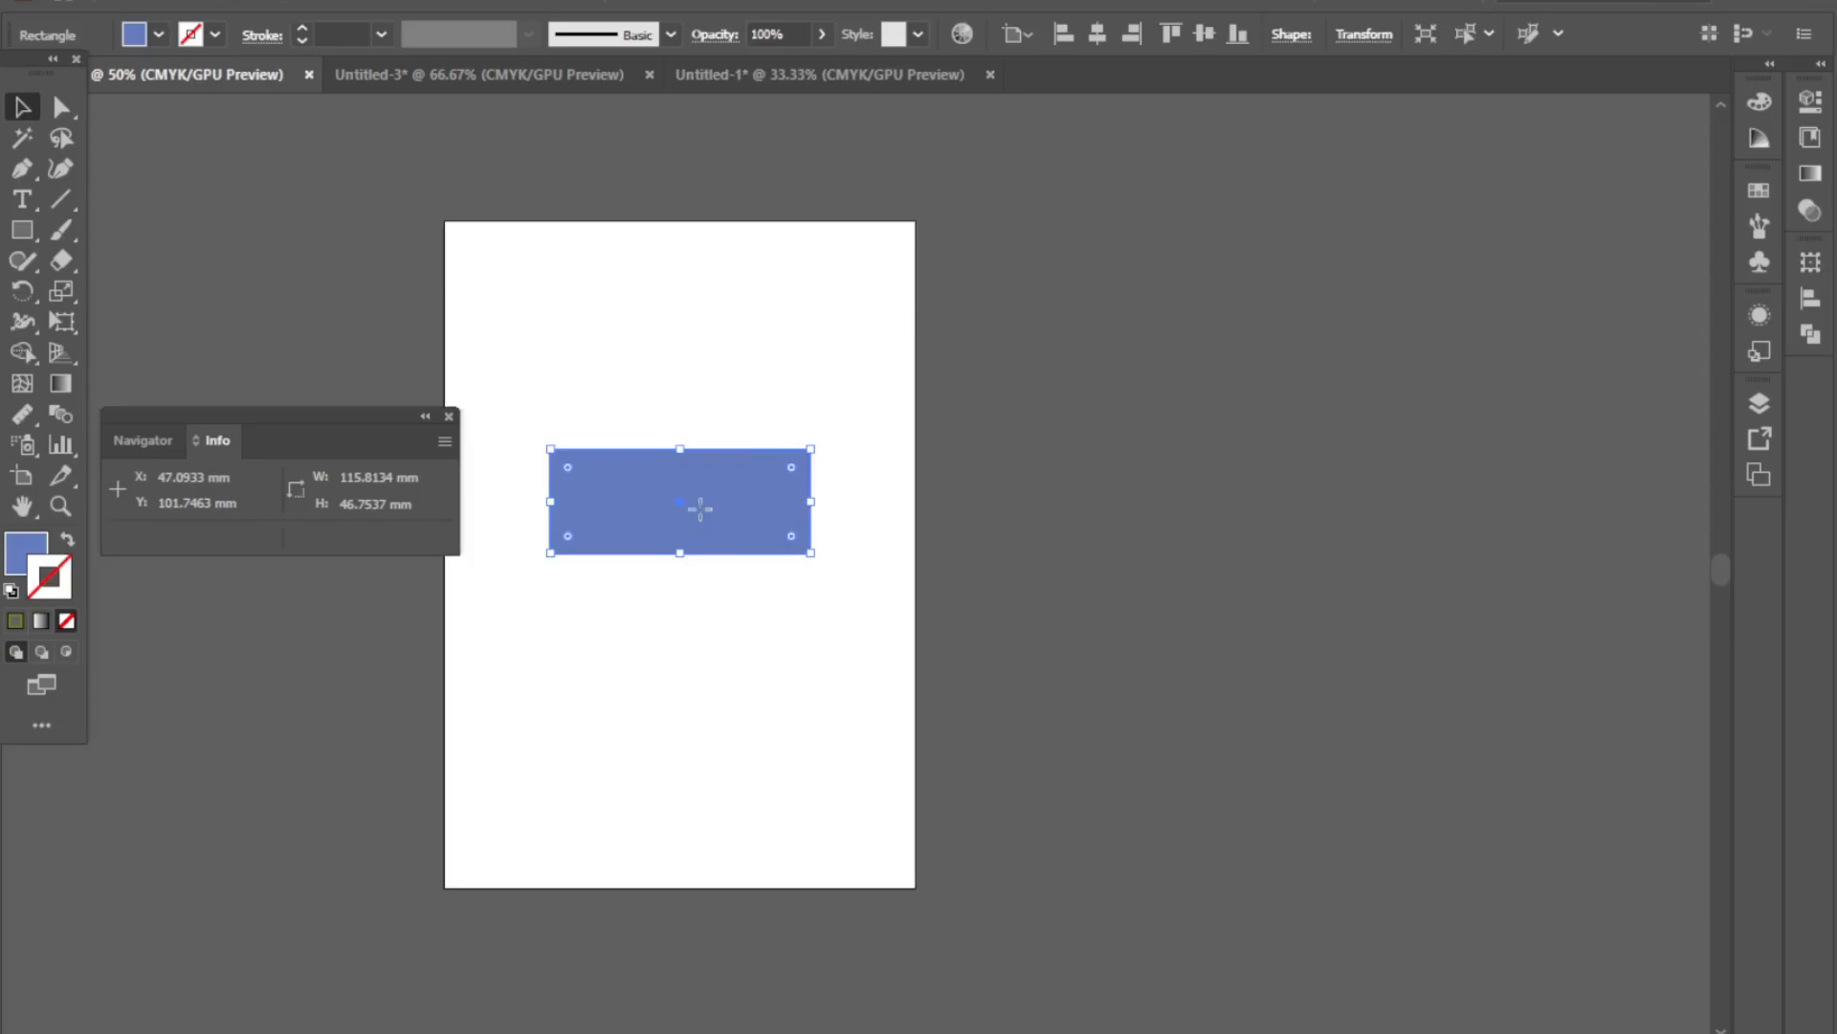
- Move the blue rectangle down, right and up the artboard to about X 50.5 mm, Y 58.4 mm
drag(702, 505, 709, 508)
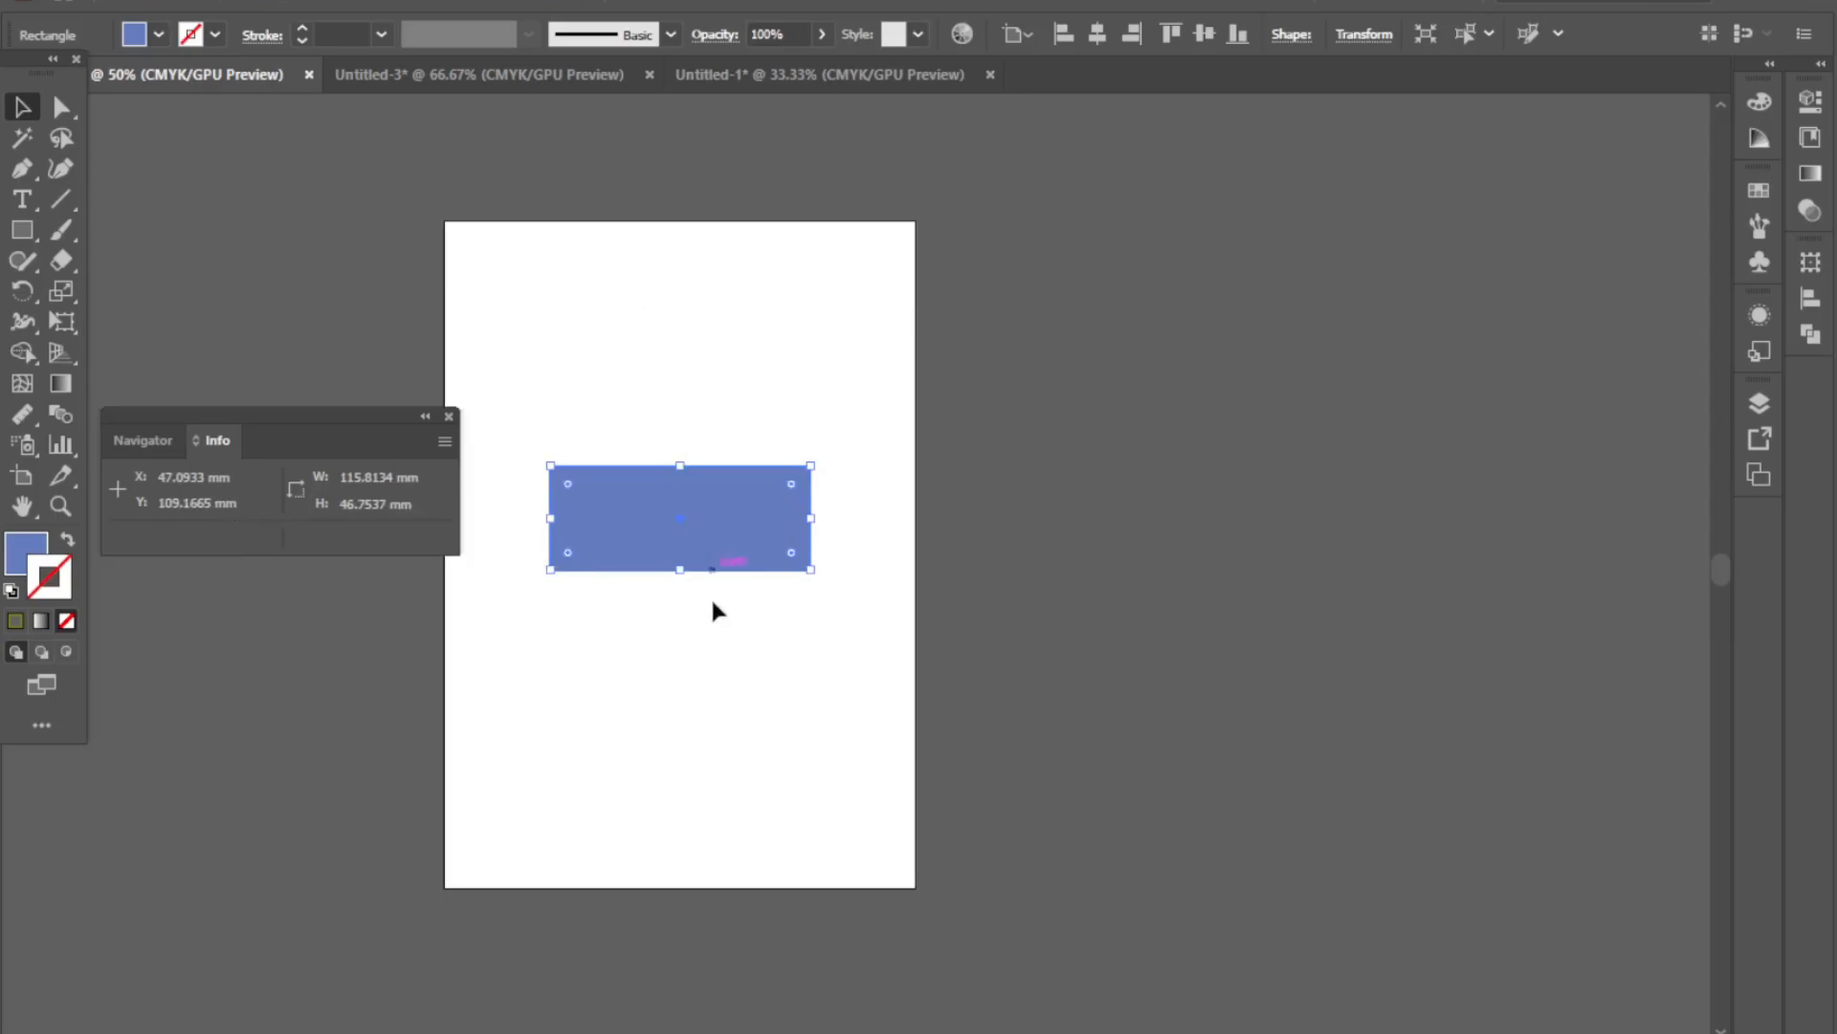
drag(702, 515, 744, 508)
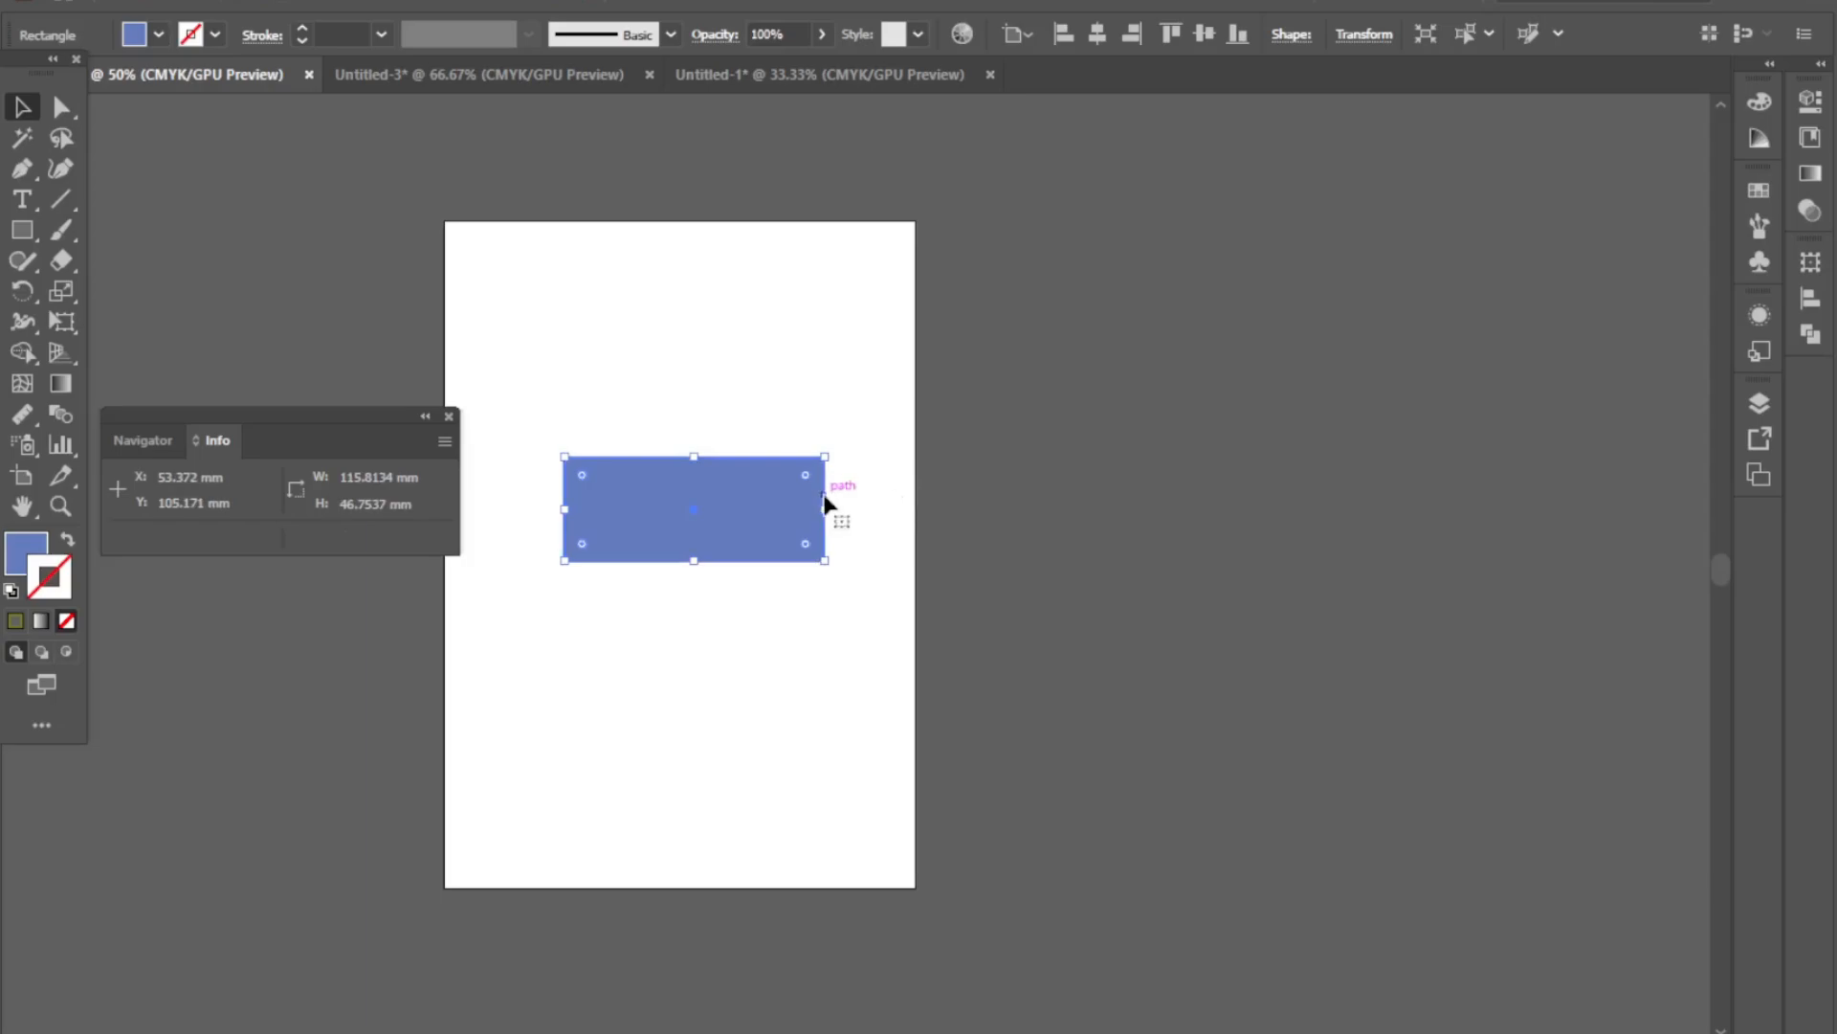
drag(714, 505, 707, 400)
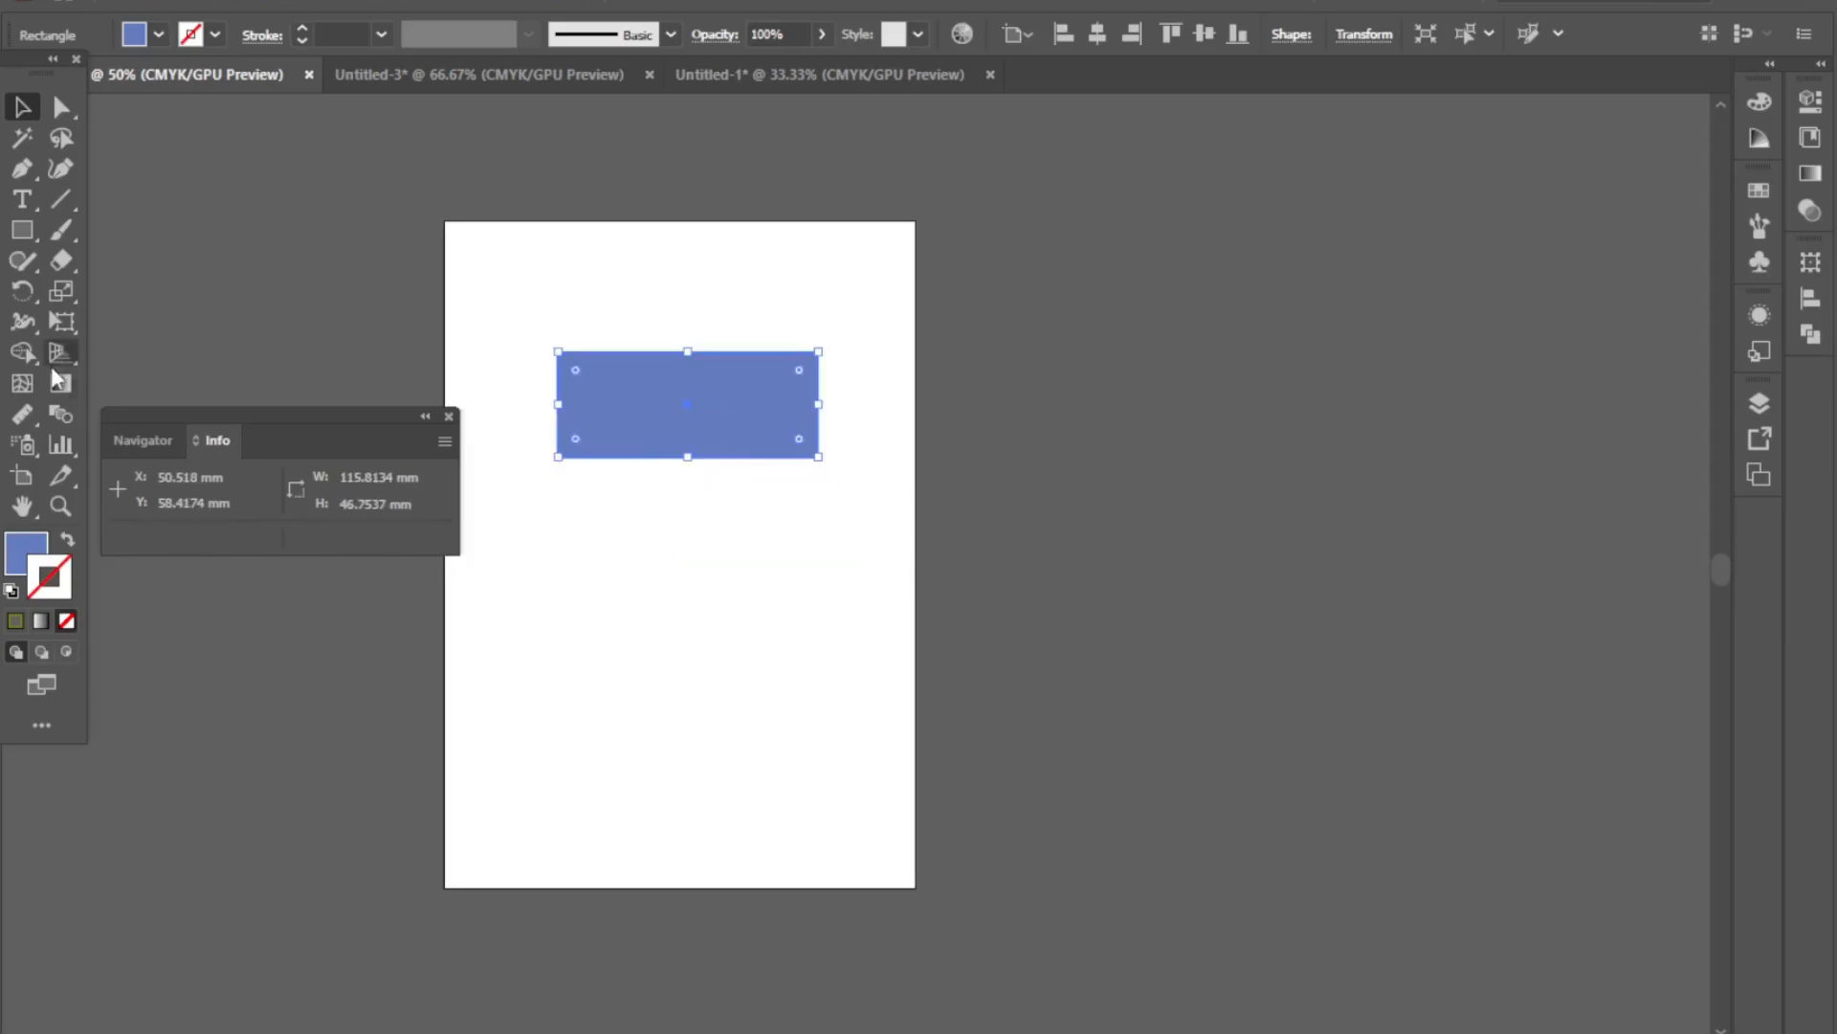
- Measure the blue rectangle's width along its upper edge with the Measure tool
click(22, 414)
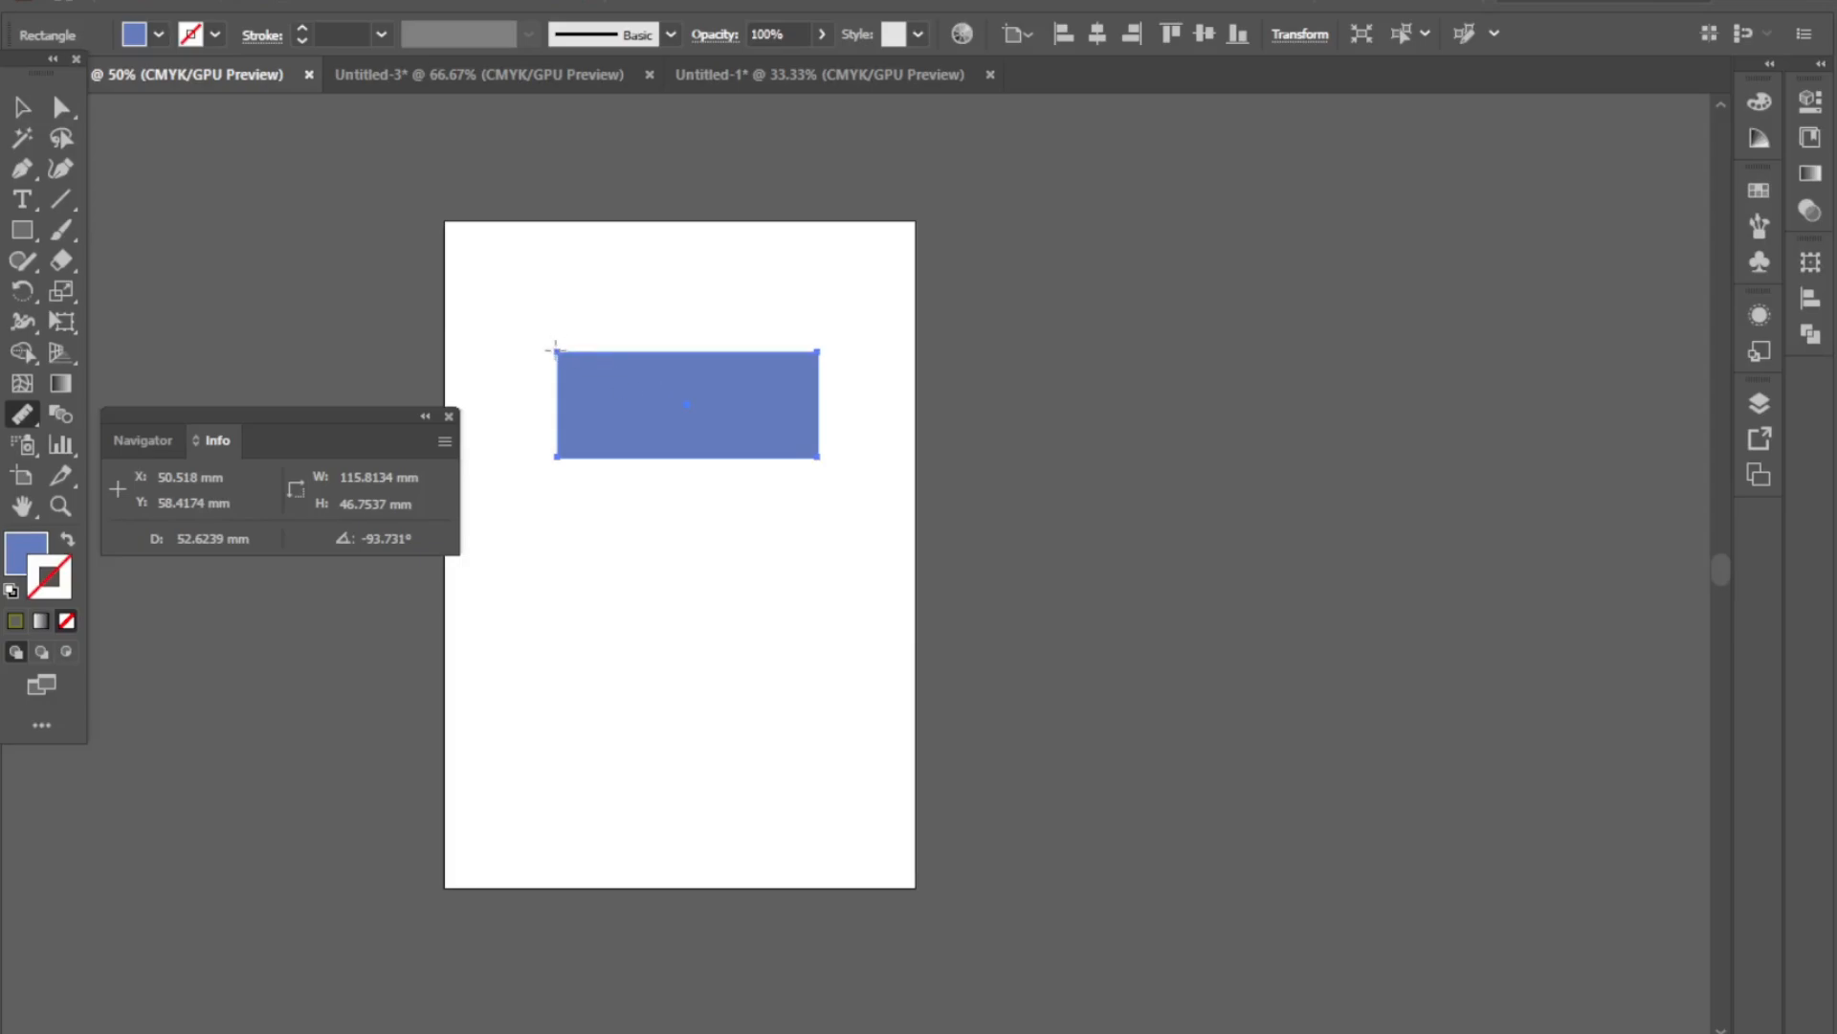
drag(556, 358, 761, 358)
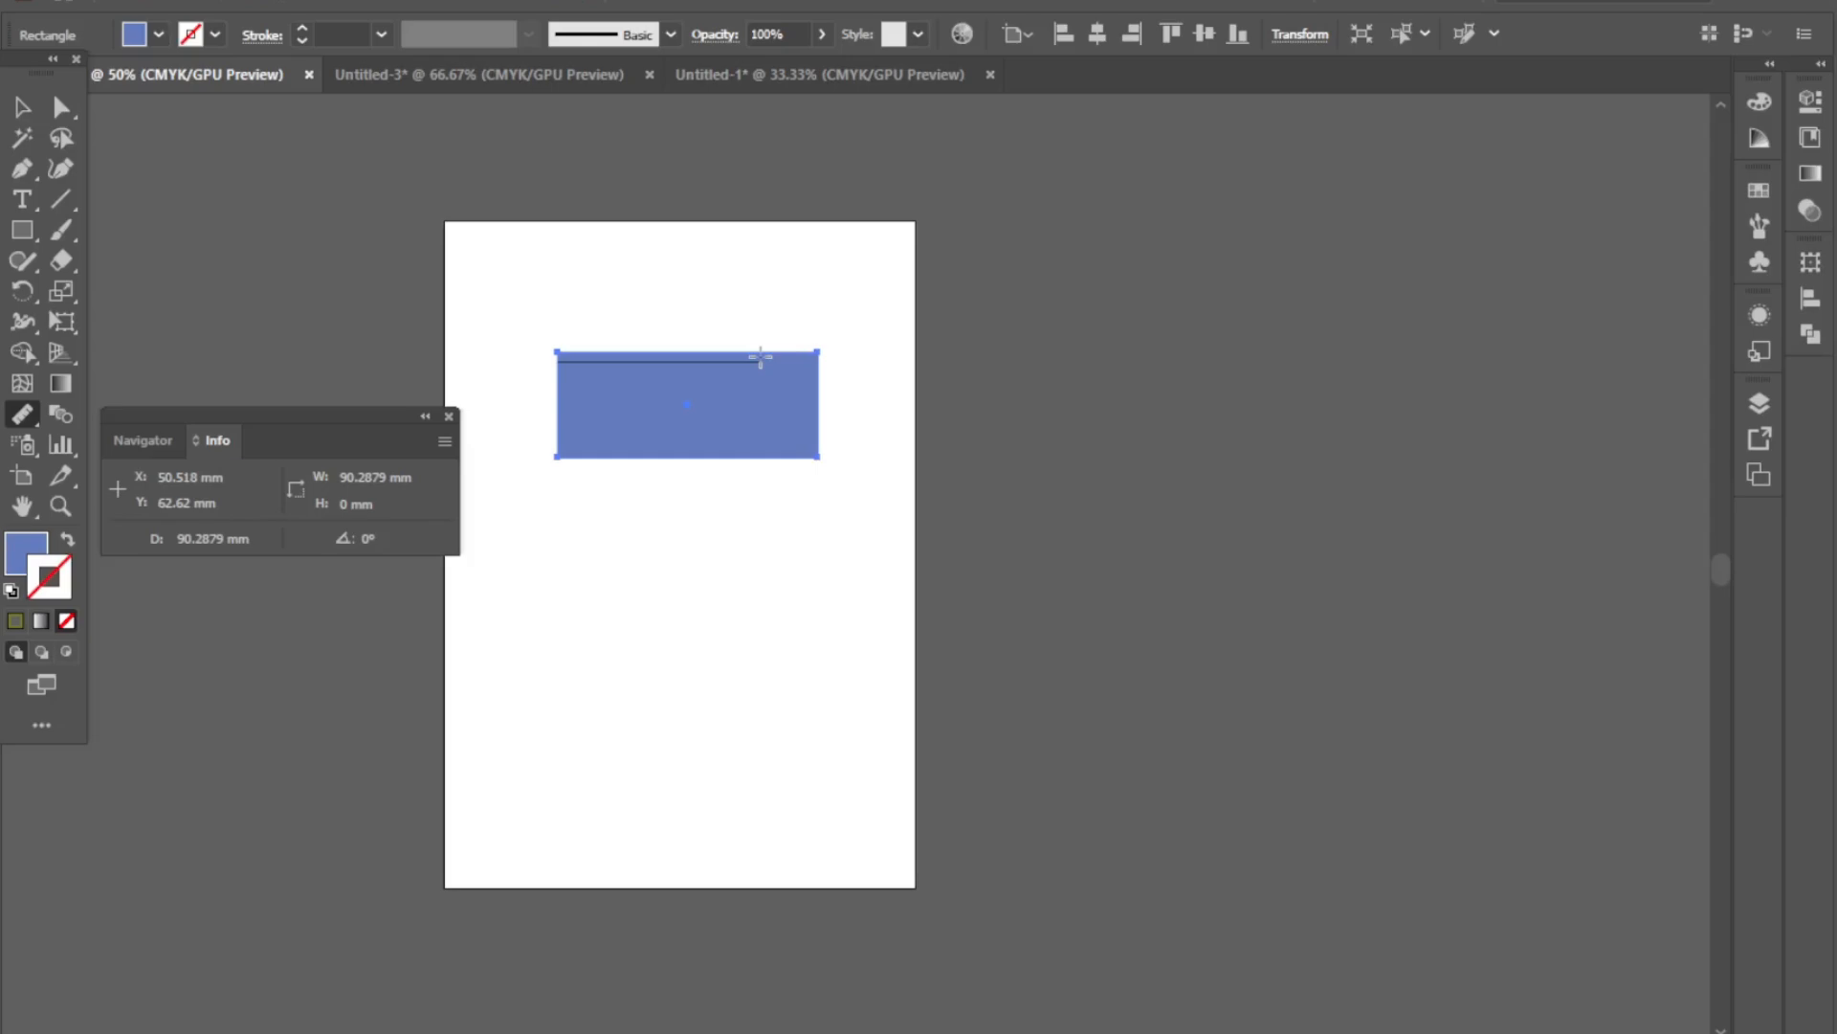
drag(761, 357, 817, 354)
drag(820, 354, 779, 374)
drag(780, 373, 803, 369)
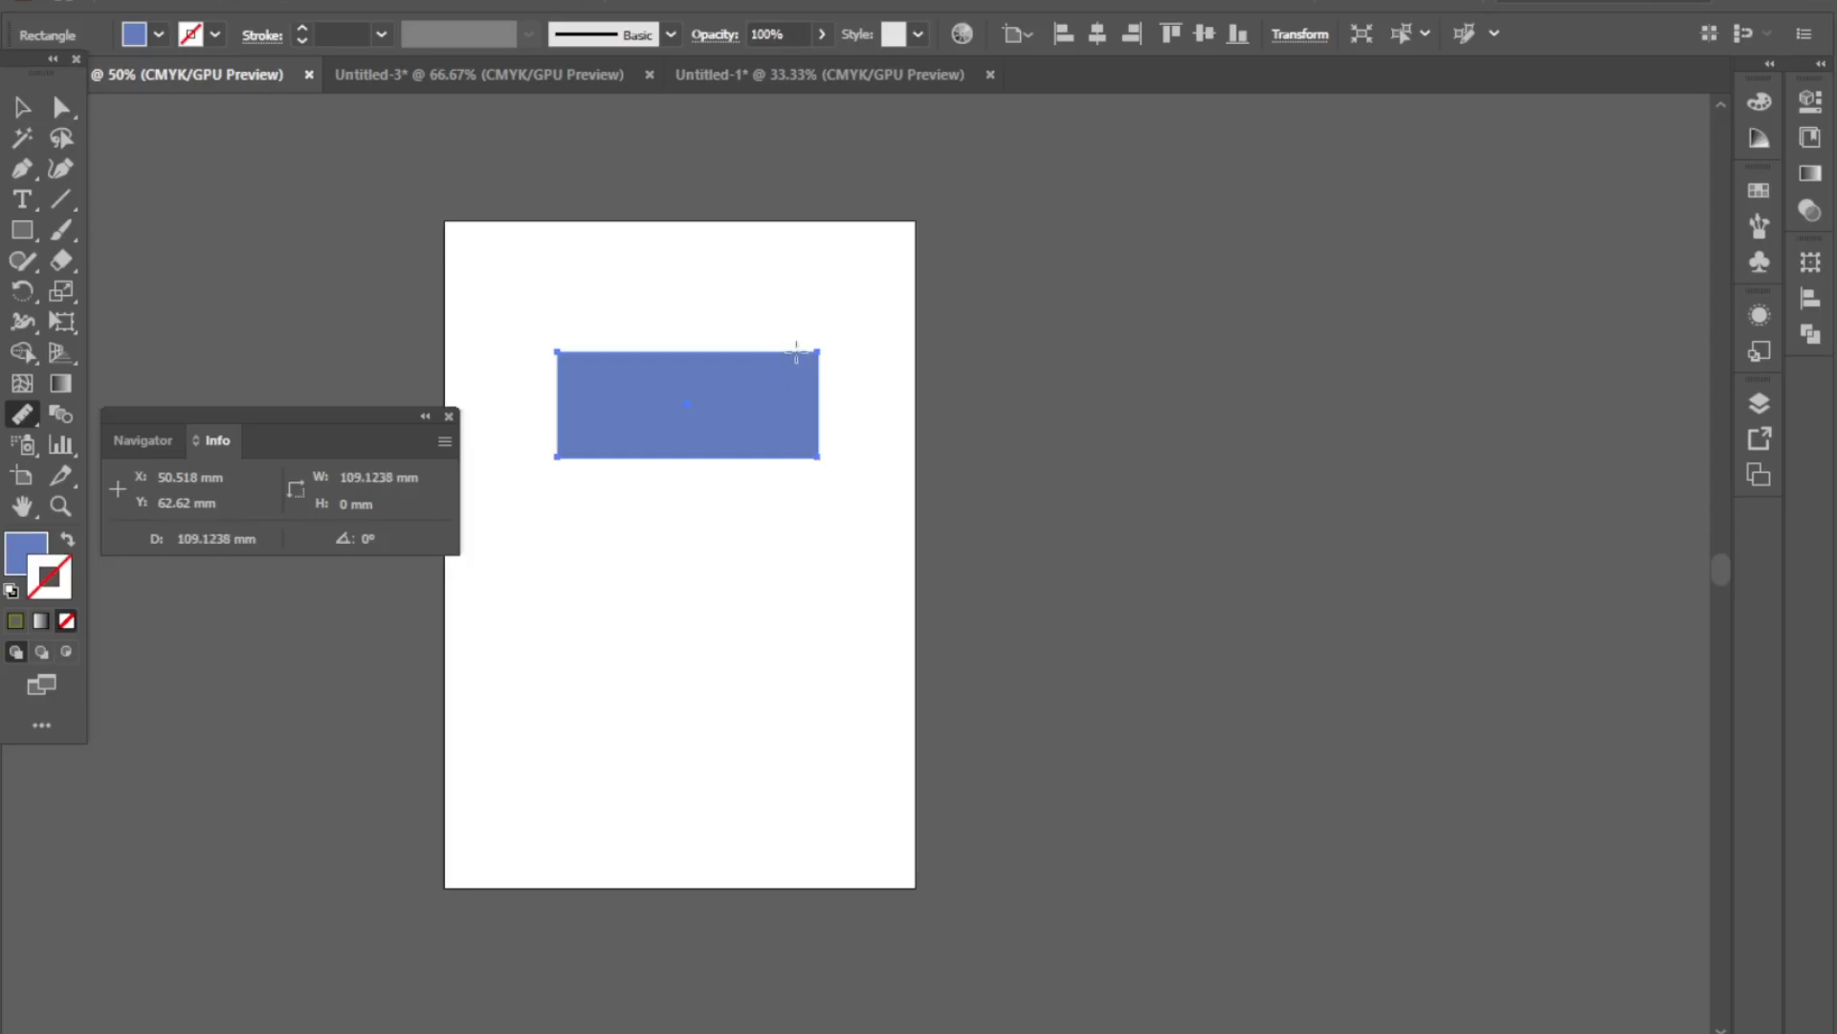
- Measure the blue rectangle's height near its right edge and its width from right to left across the lower half
drag(788, 350, 795, 453)
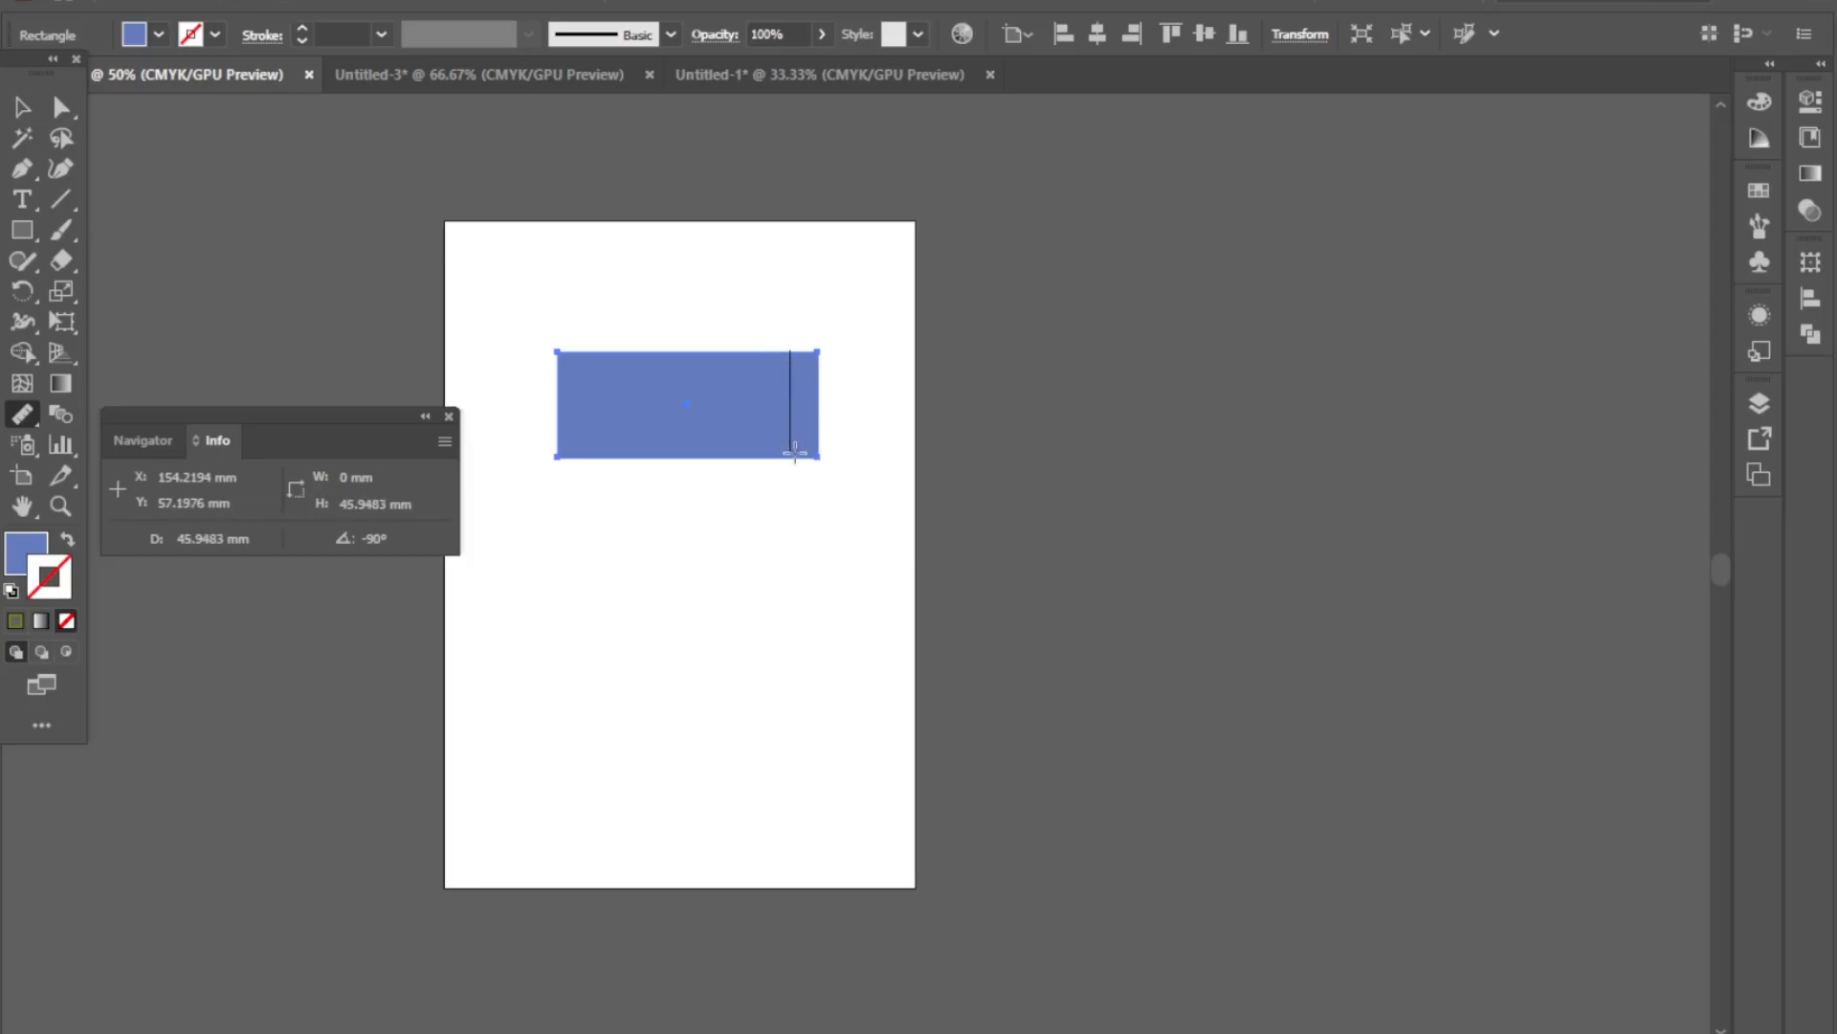
drag(795, 452, 799, 458)
drag(799, 457, 560, 434)
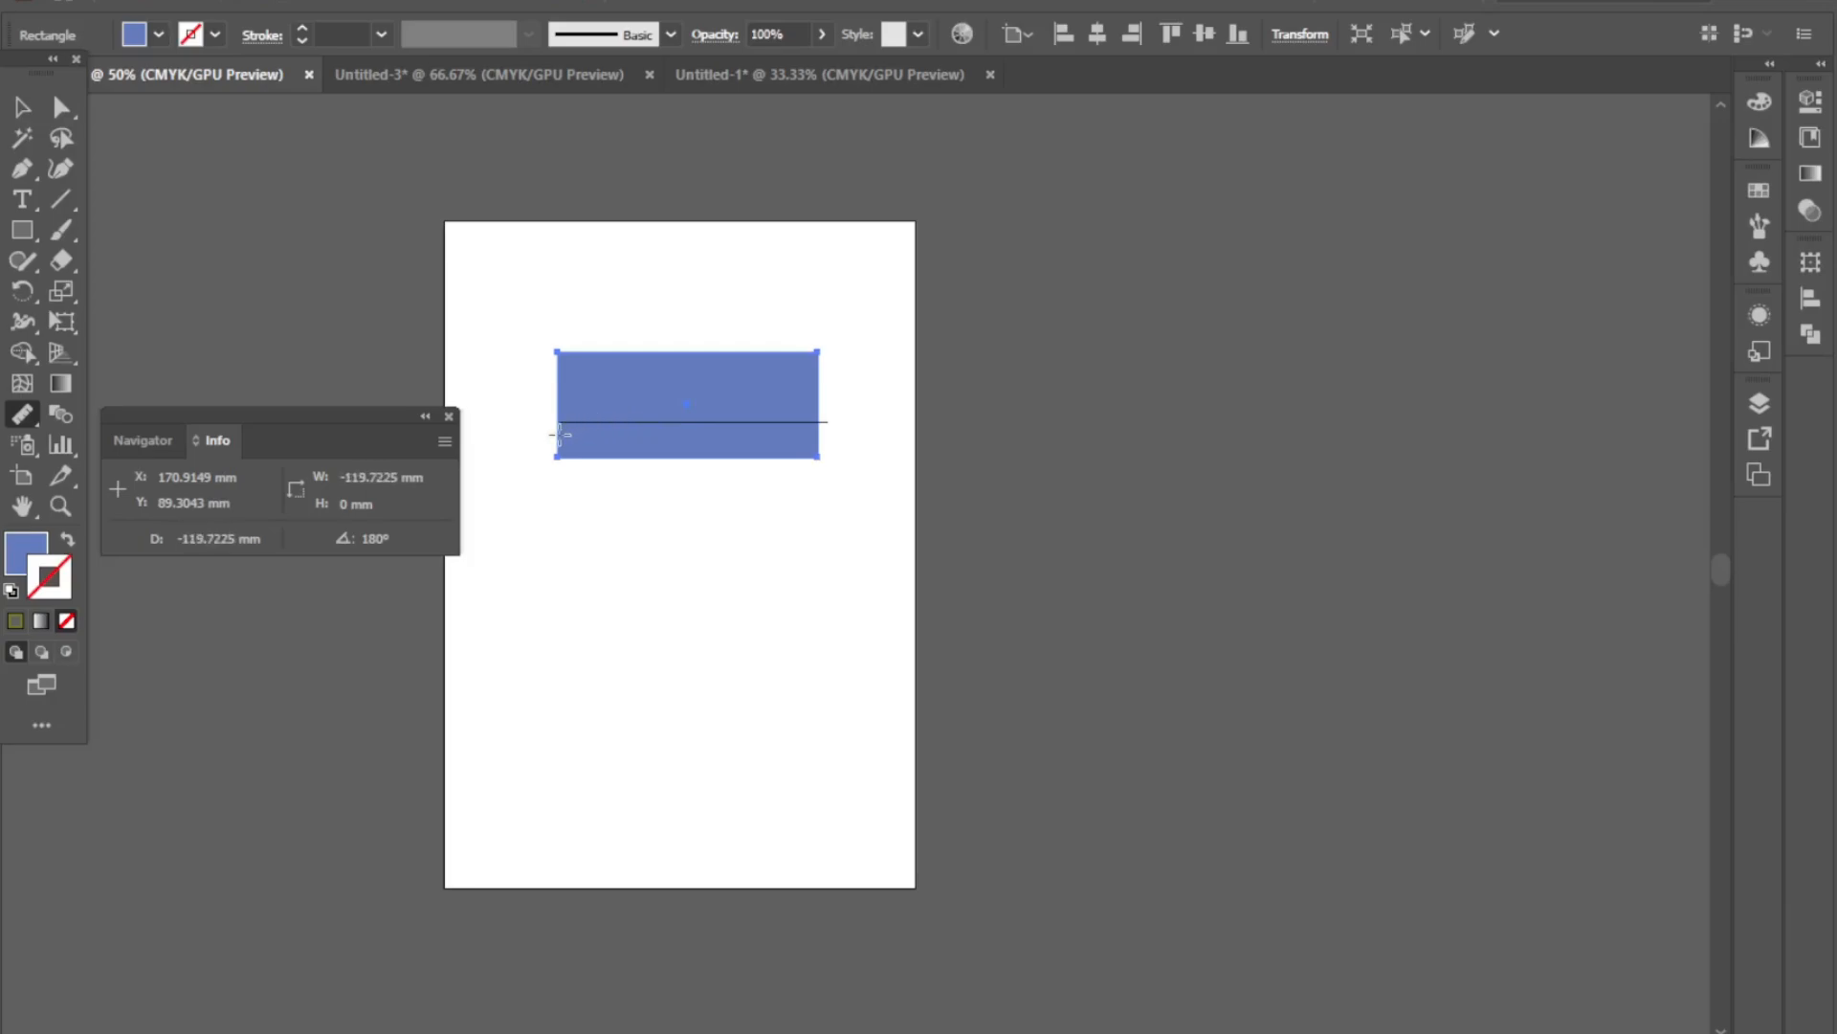
drag(560, 435, 560, 434)
- Dismiss the Guides & Grid preferences without changes and move the blue rectangle about 39 mm straight down
key(ctrl+k)
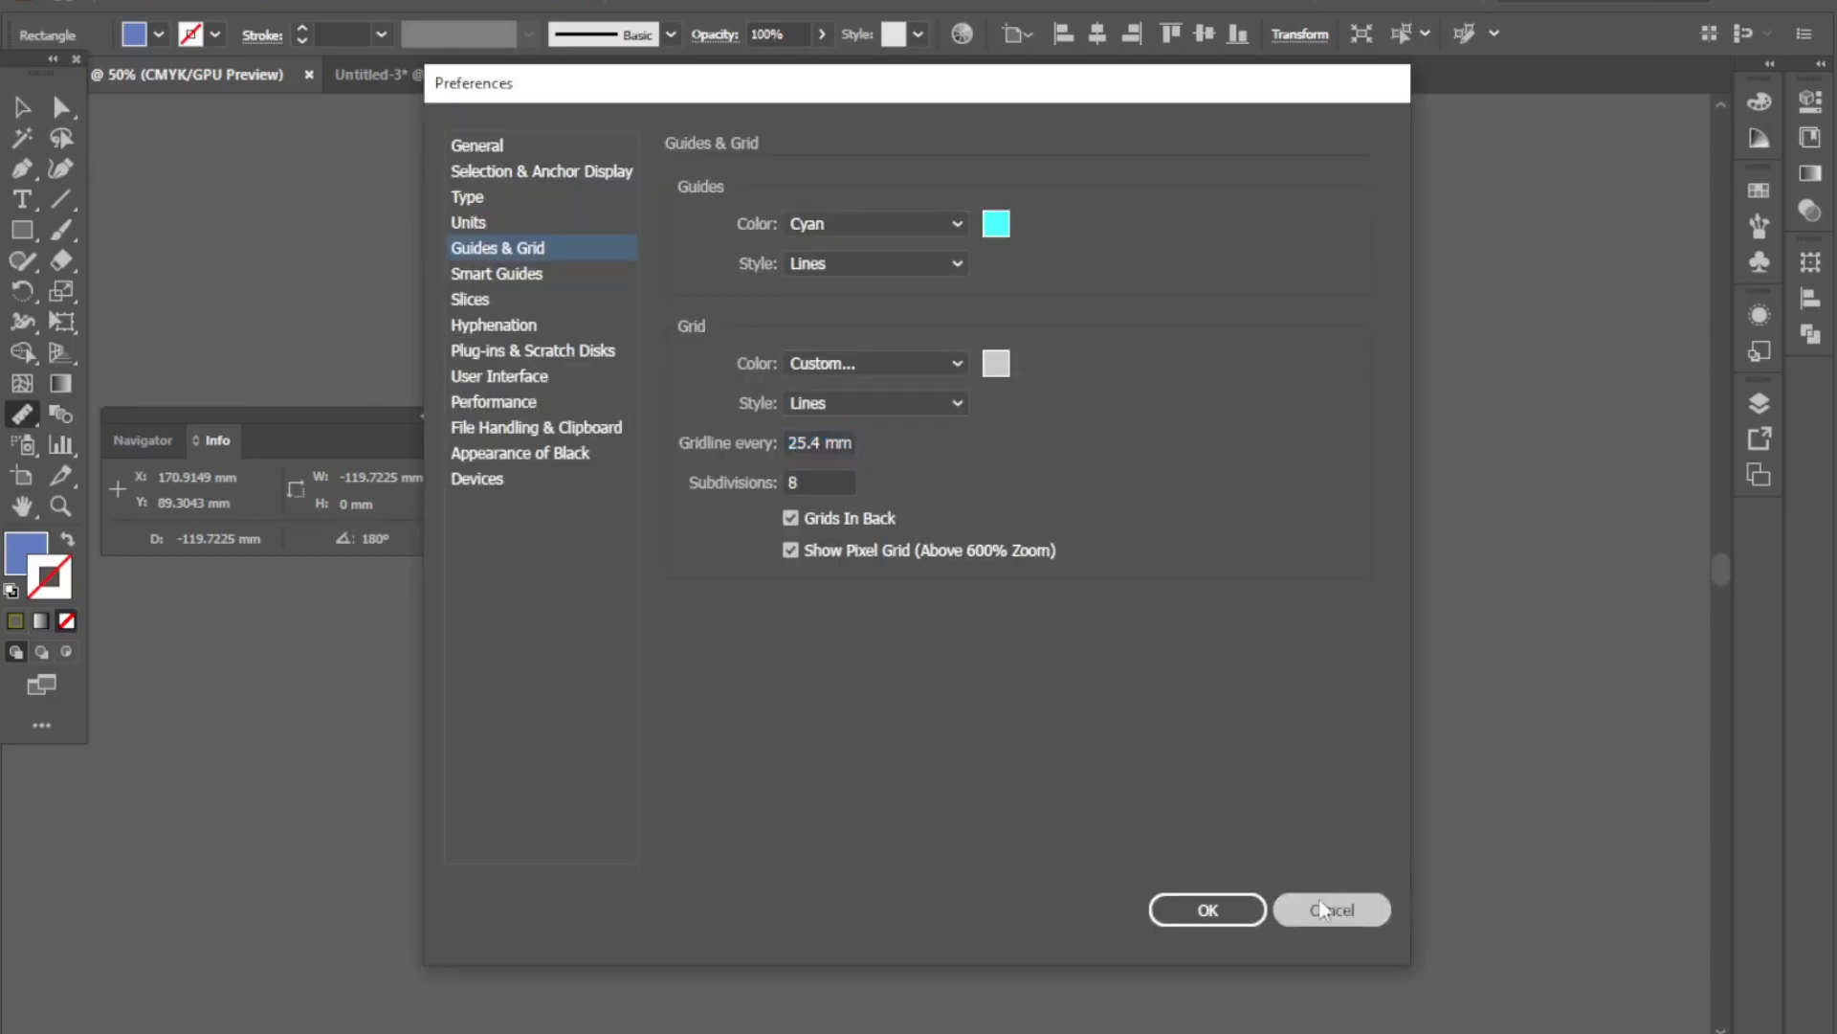
click(1378, 897)
click(22, 106)
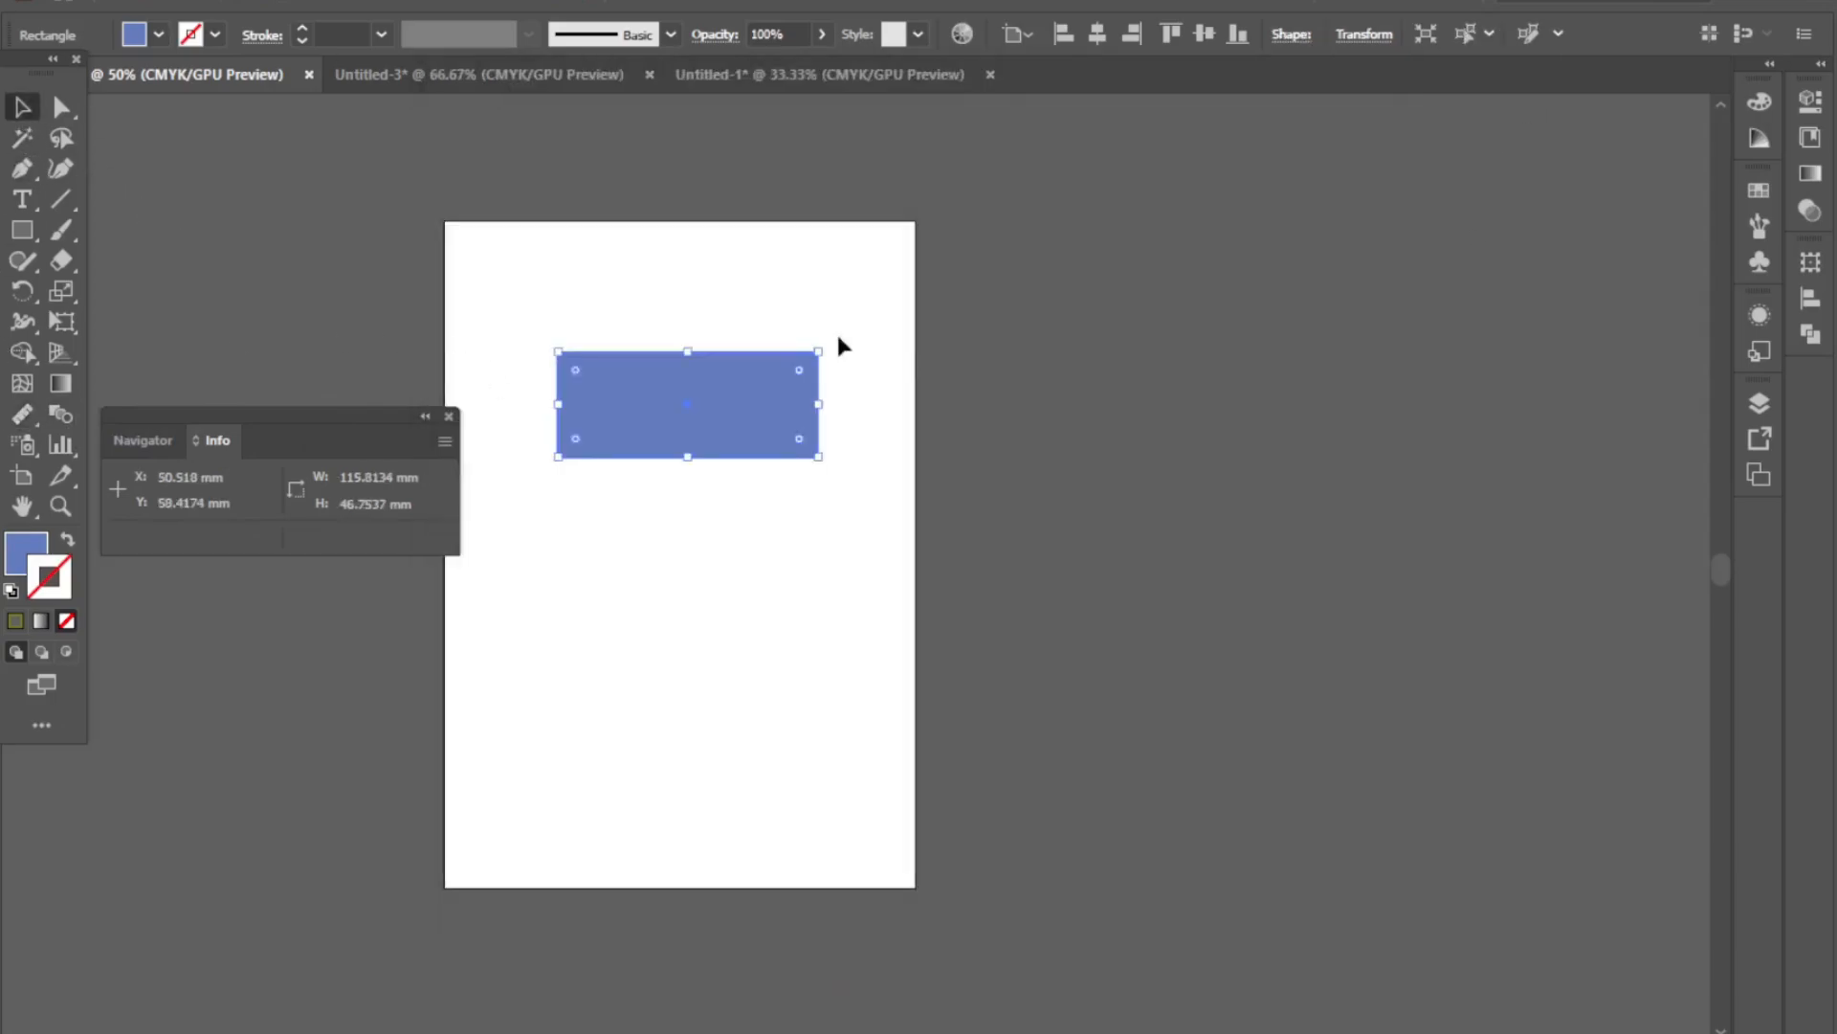
drag(754, 412, 743, 491)
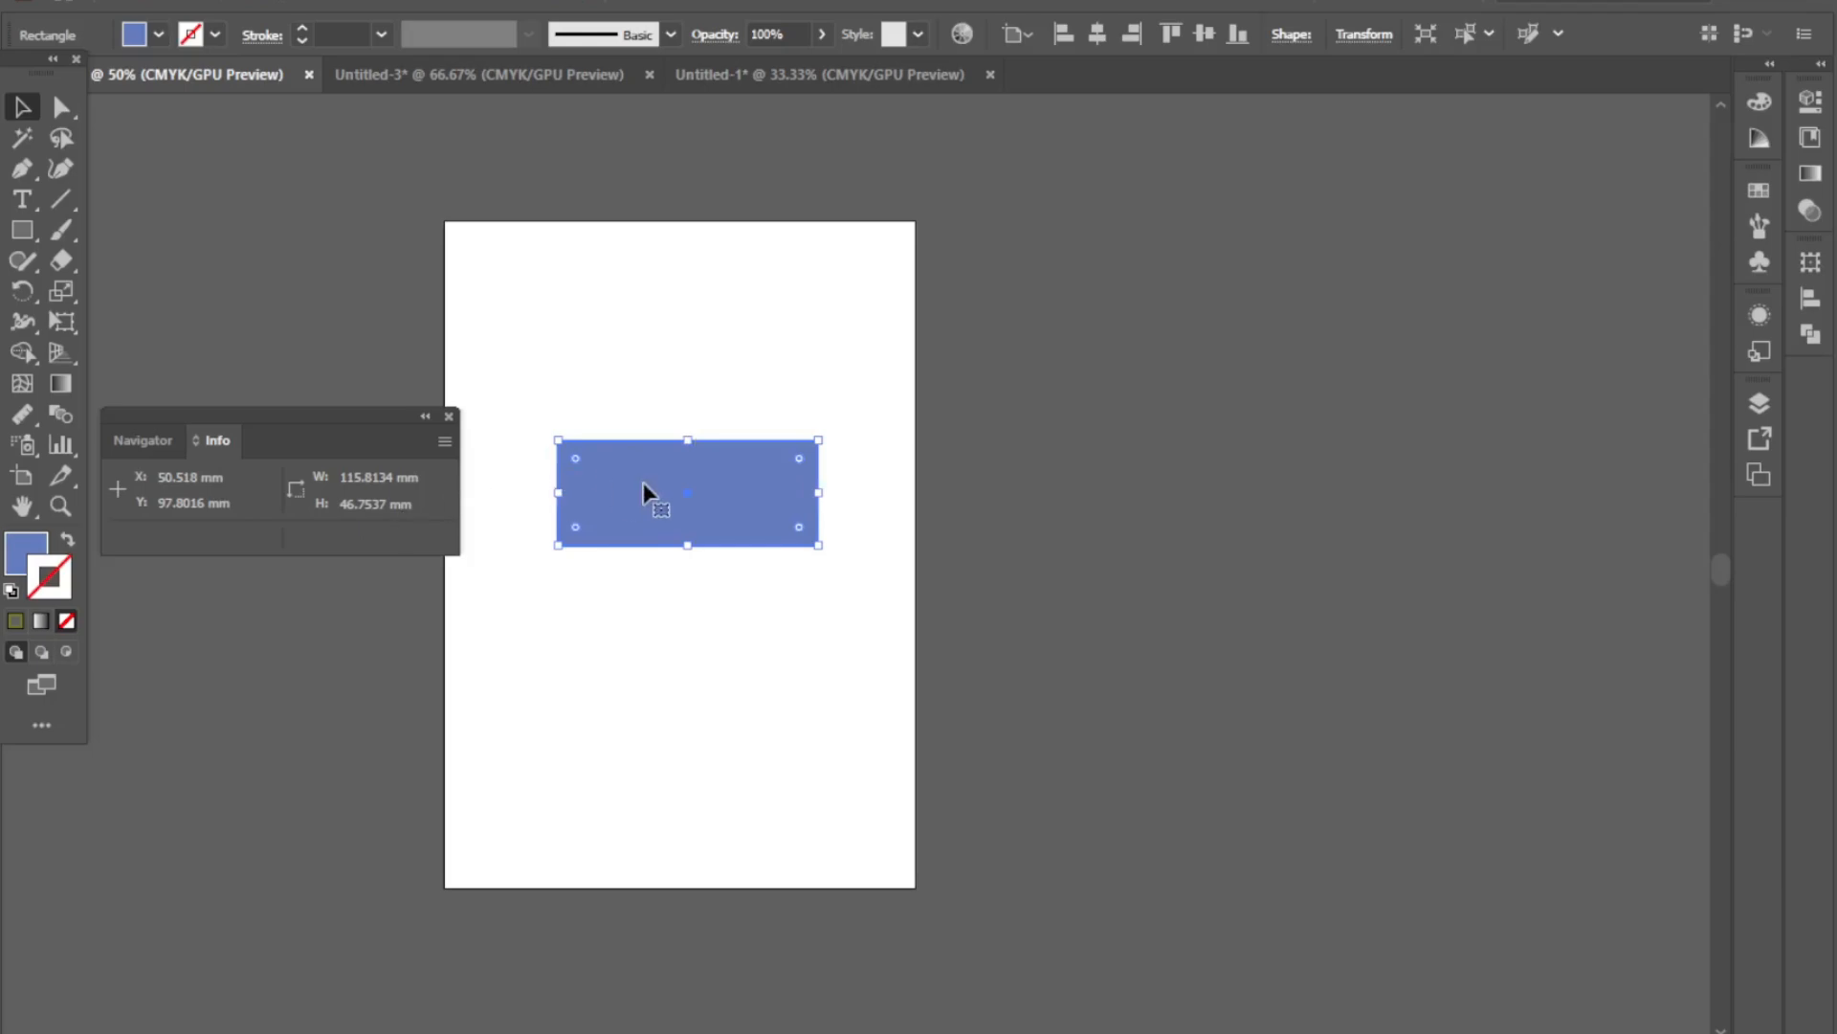
- Measure the blue rectangle's width just above its upper edge, plus a short distance above its upper-right corner
click(24, 413)
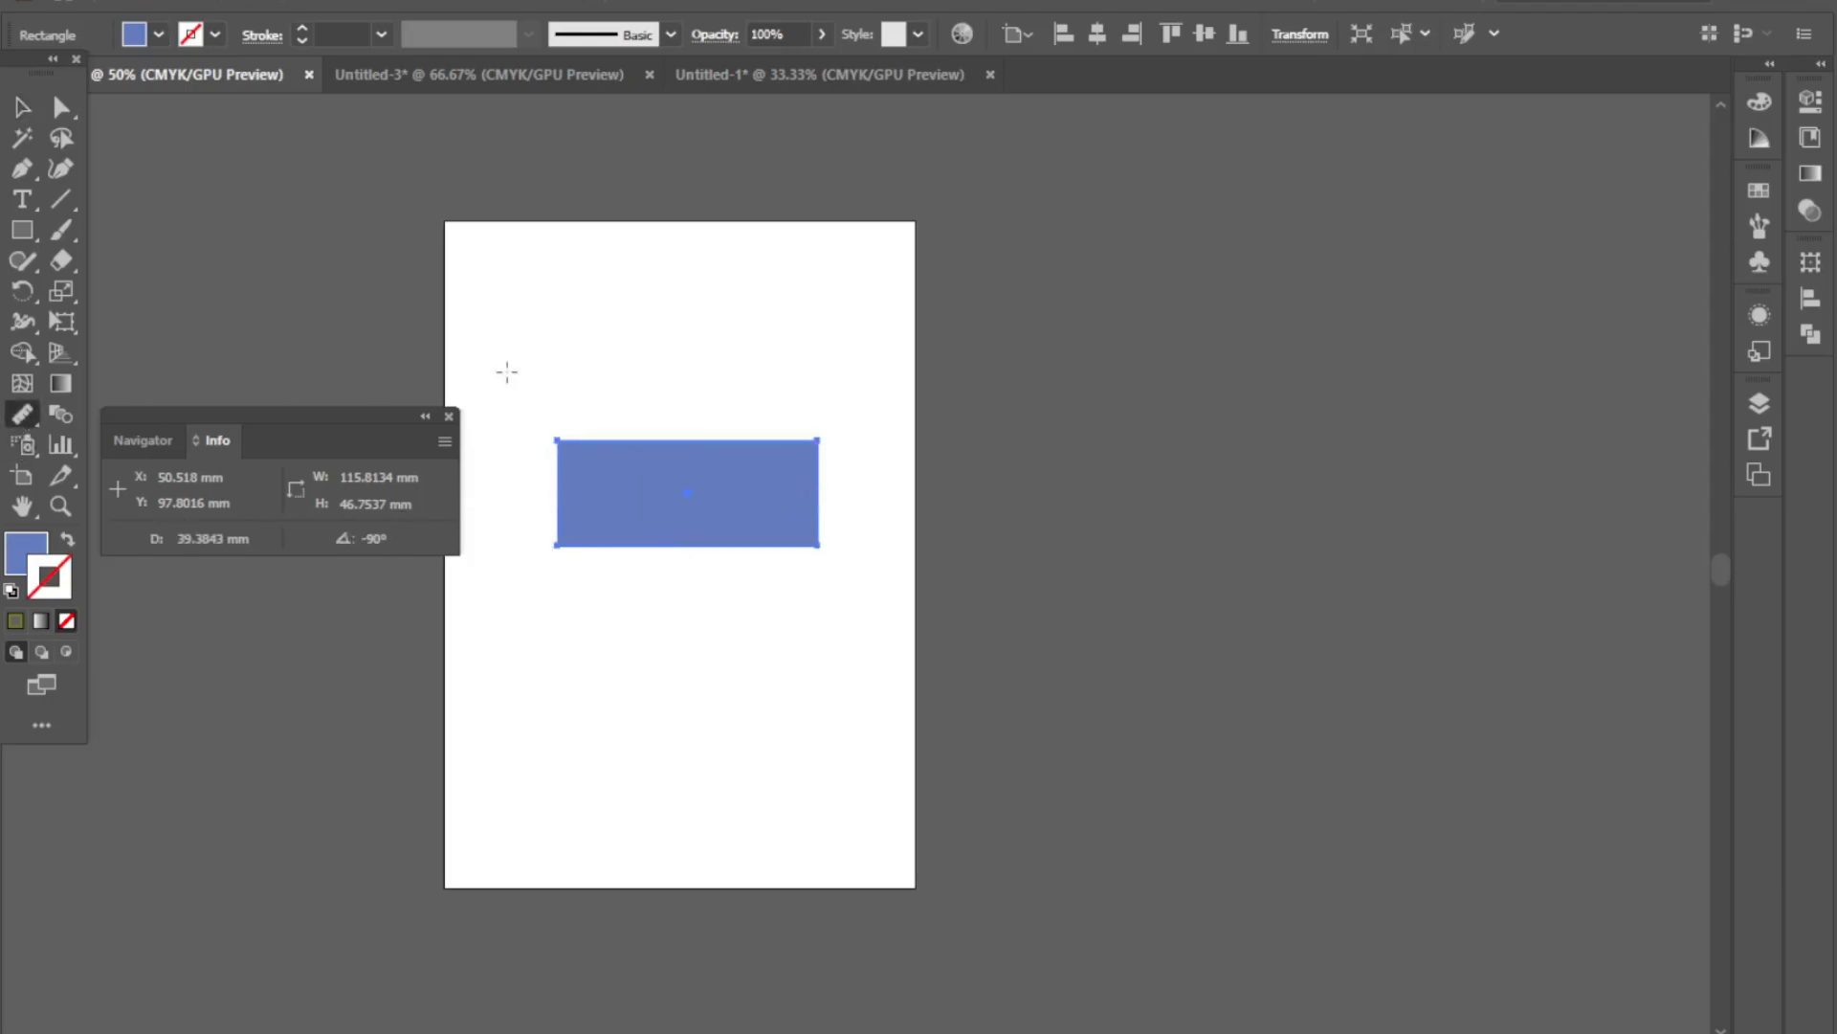
drag(555, 408, 813, 408)
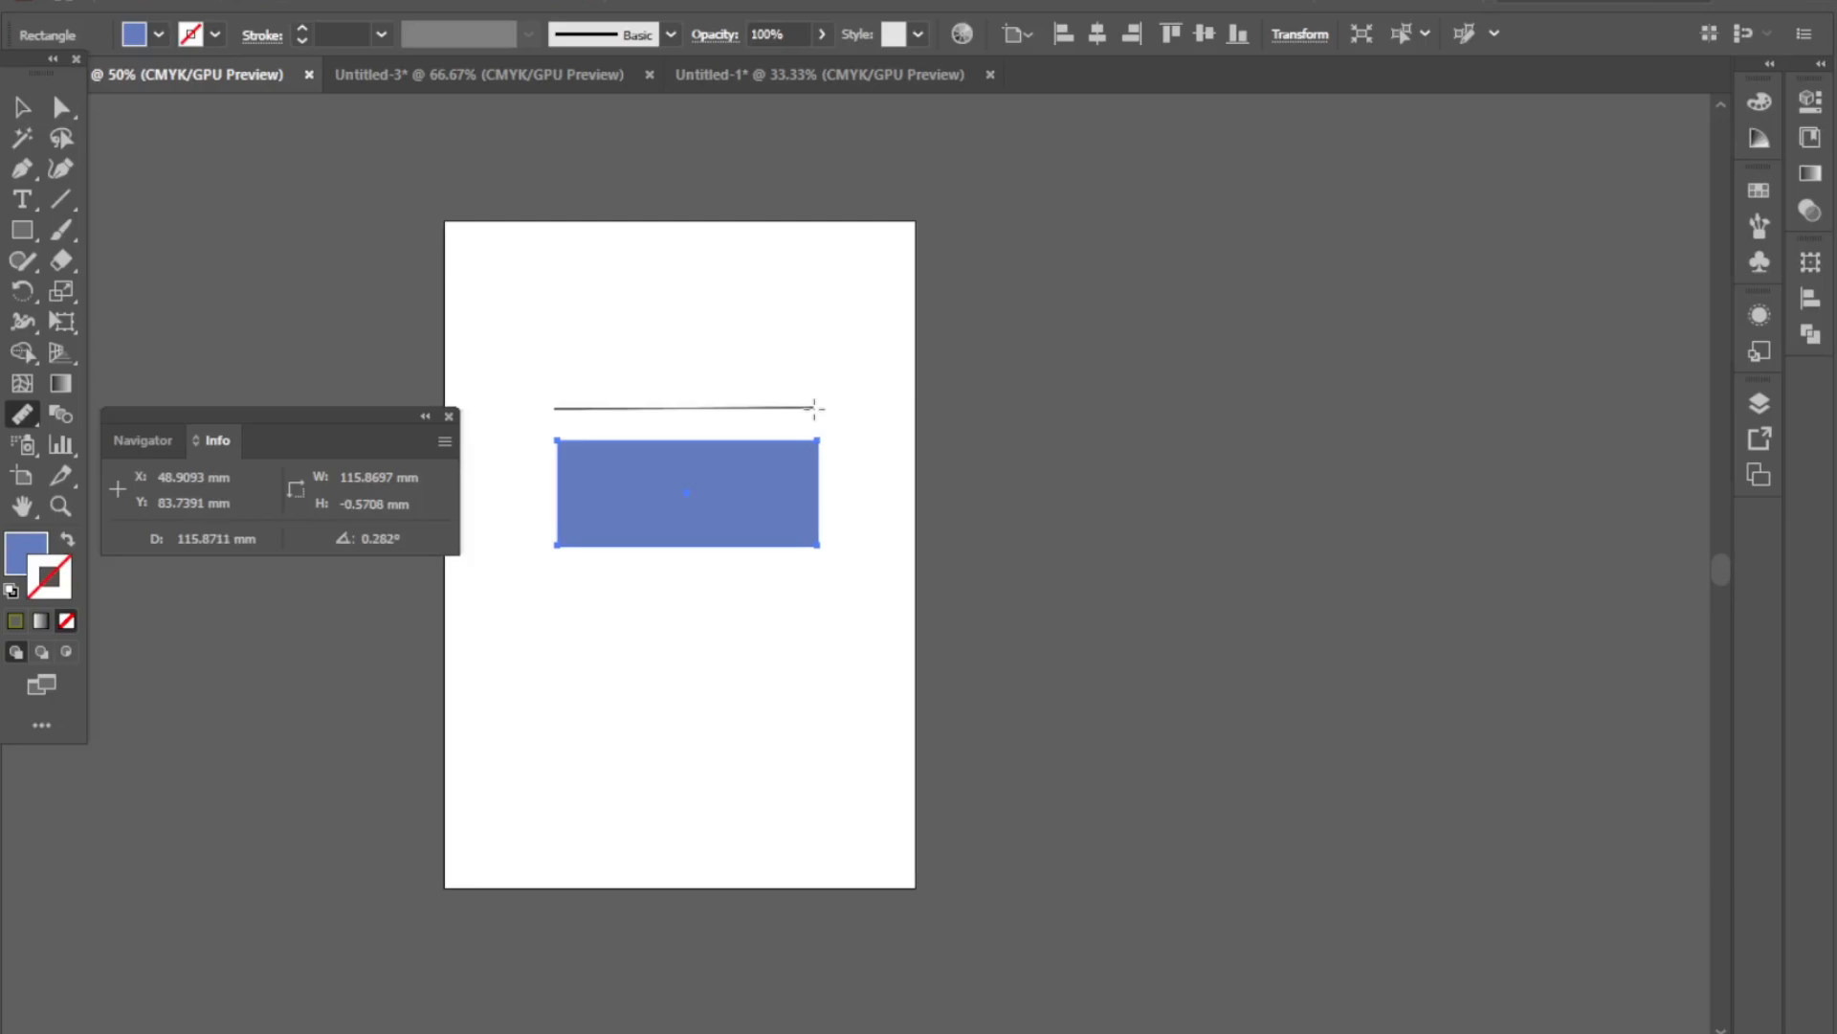
drag(813, 409, 820, 377)
click(827, 380)
click(825, 389)
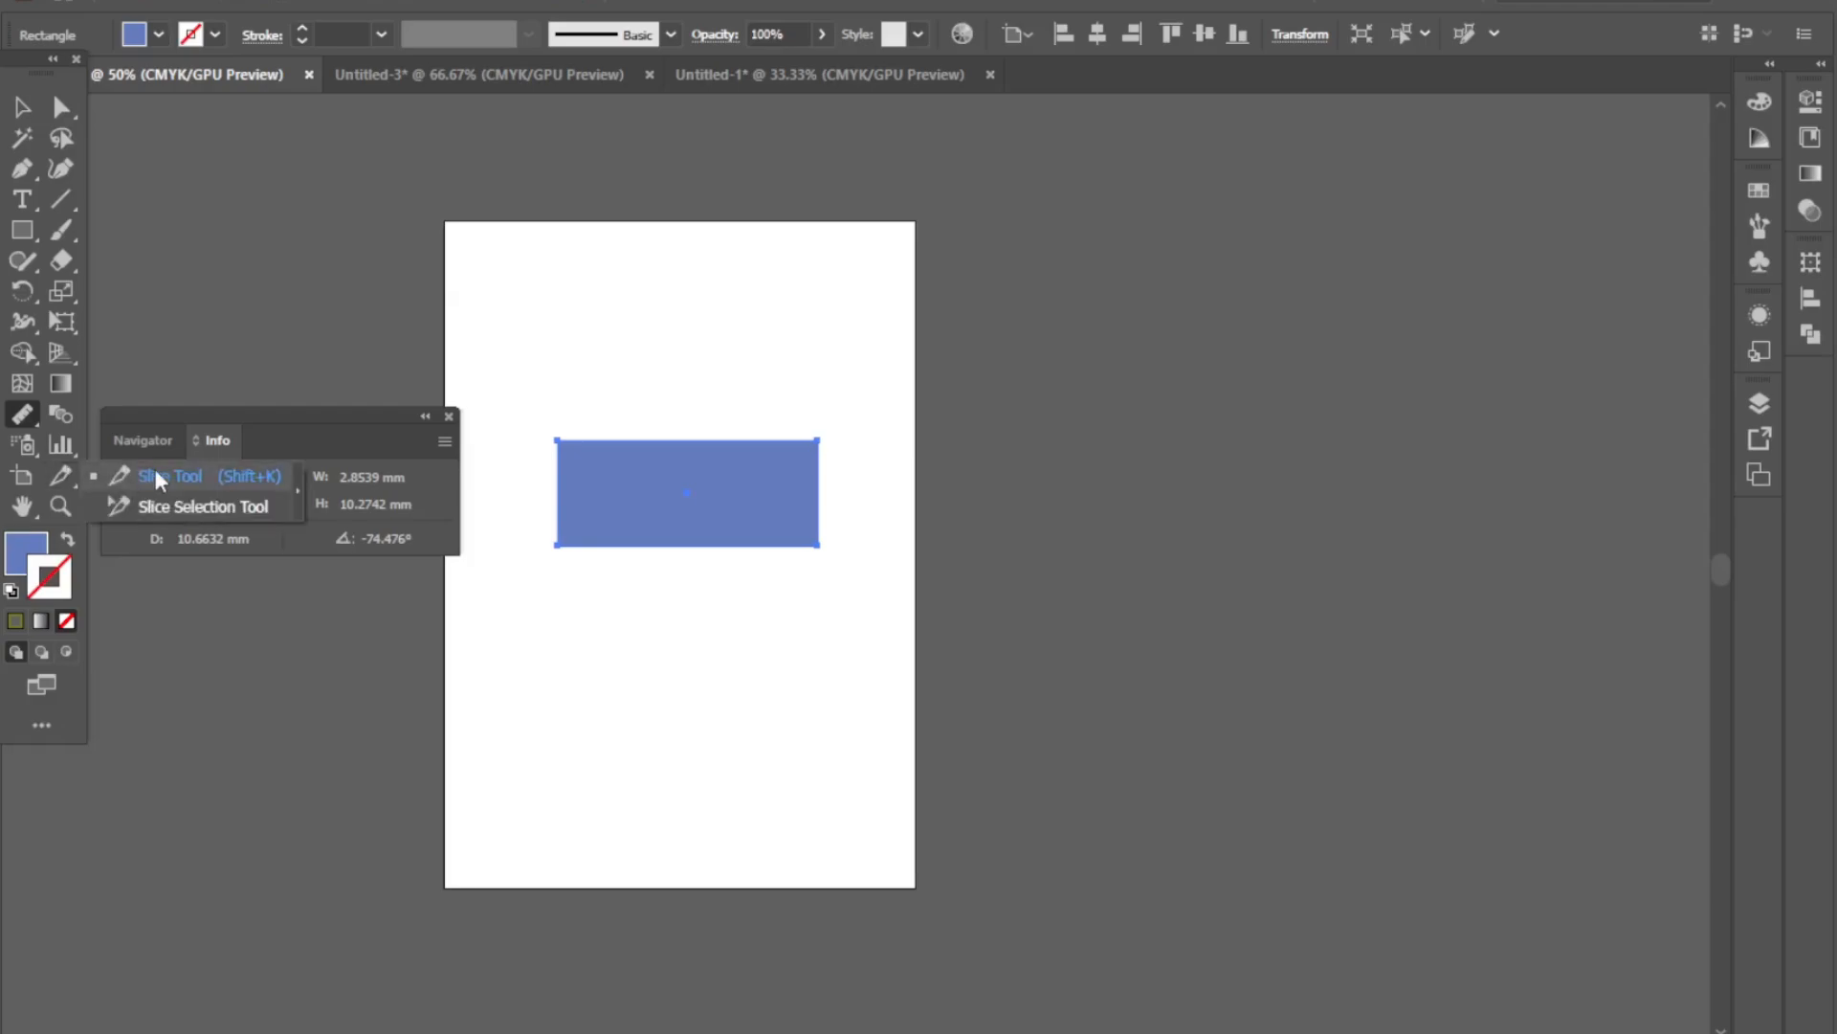
- Leave the Measure tool, deselect the blue rectangle and close the Info panel
click(26, 411)
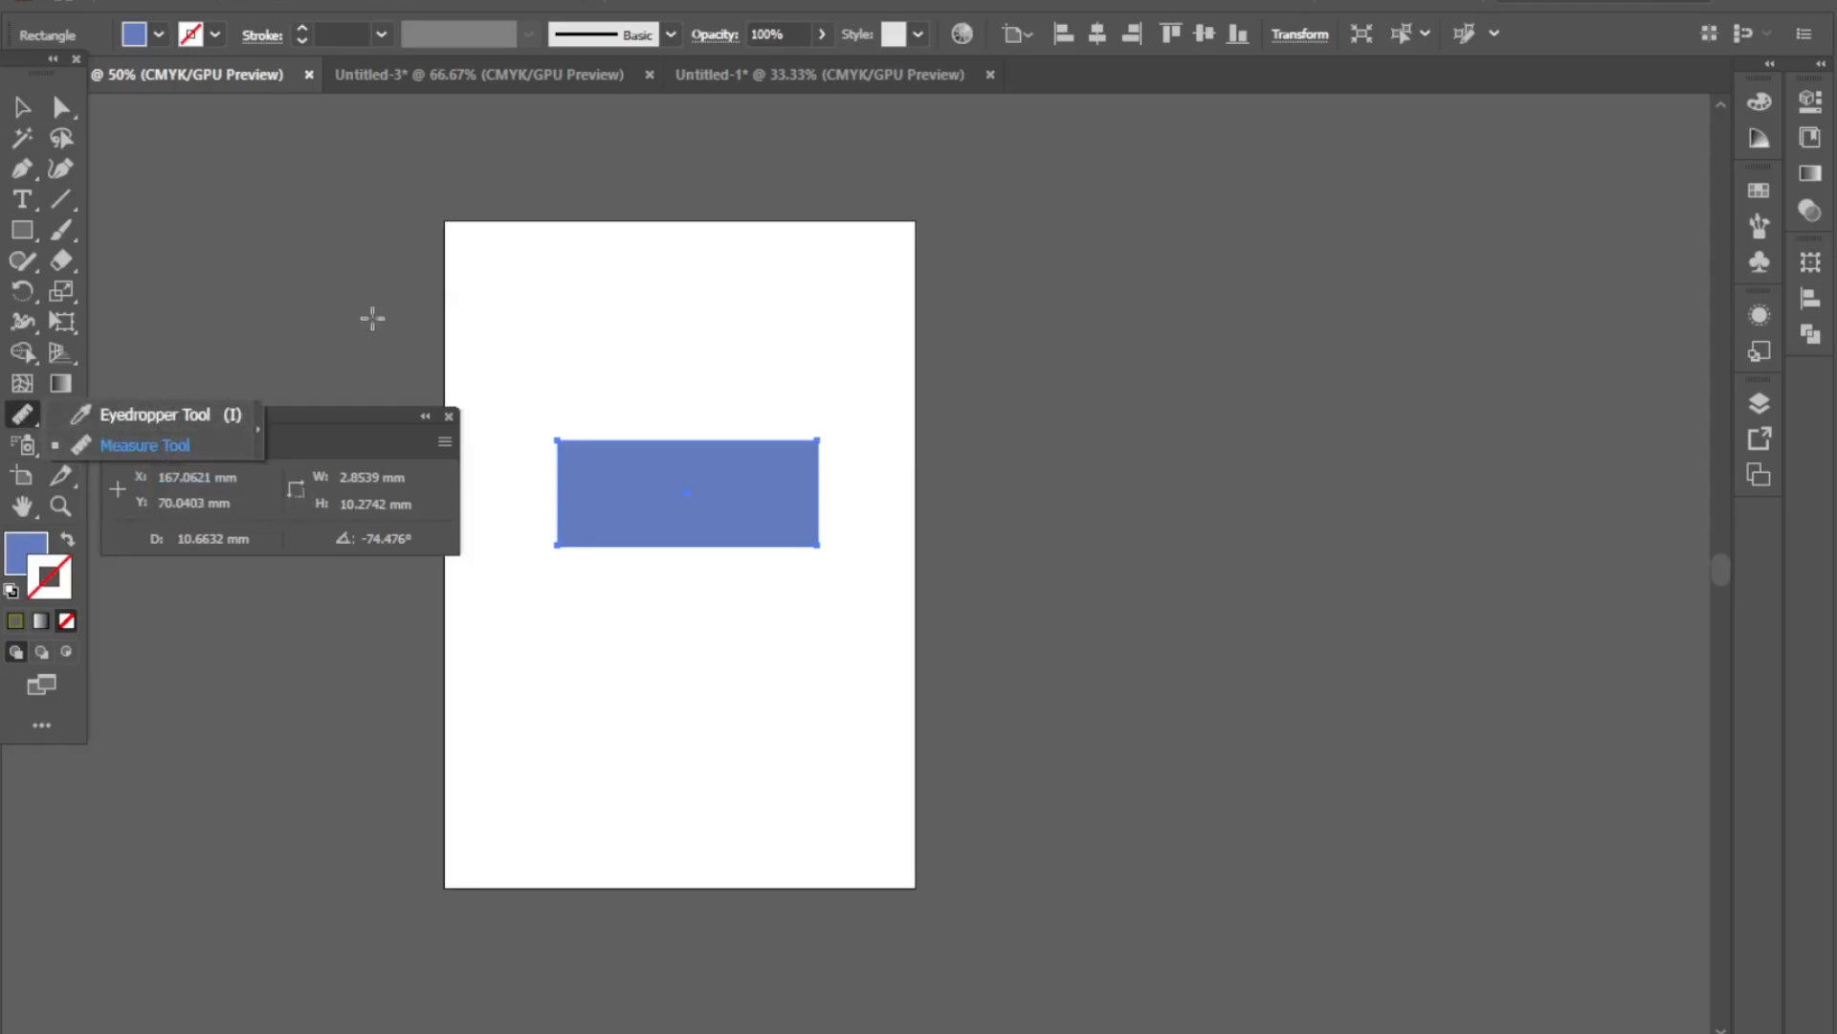
click(24, 108)
click(478, 394)
click(448, 417)
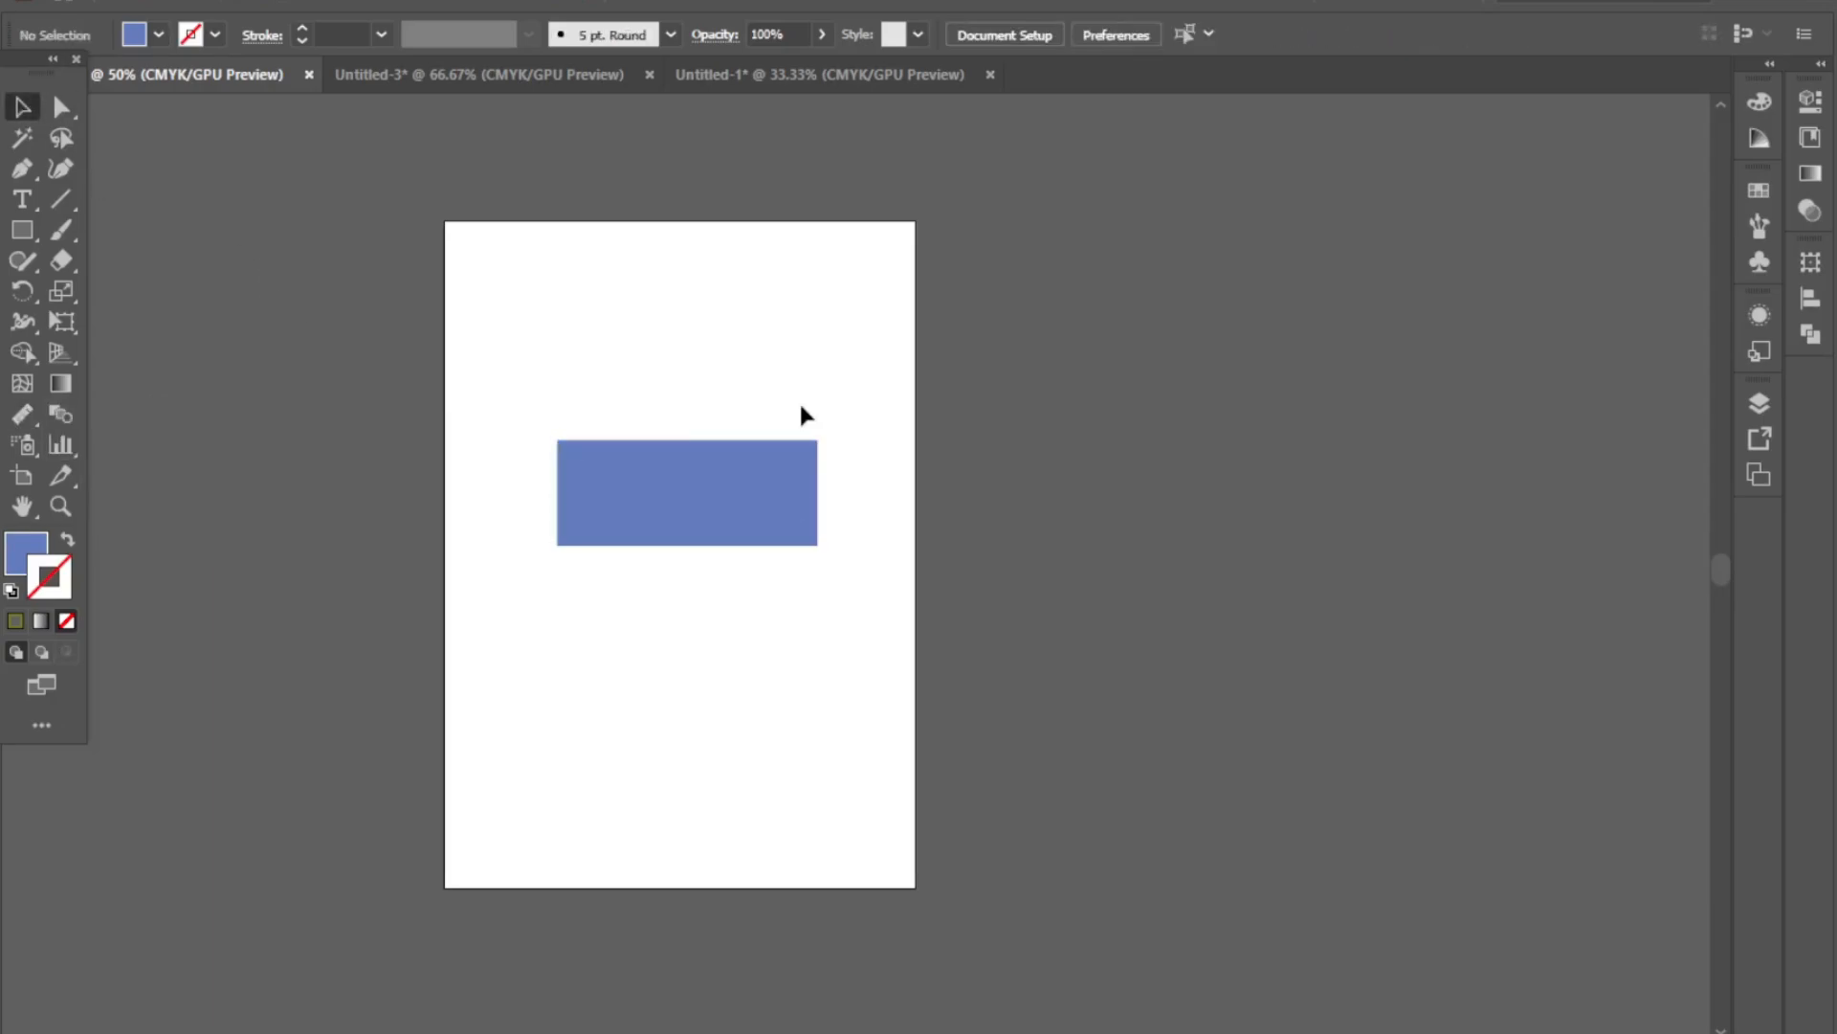